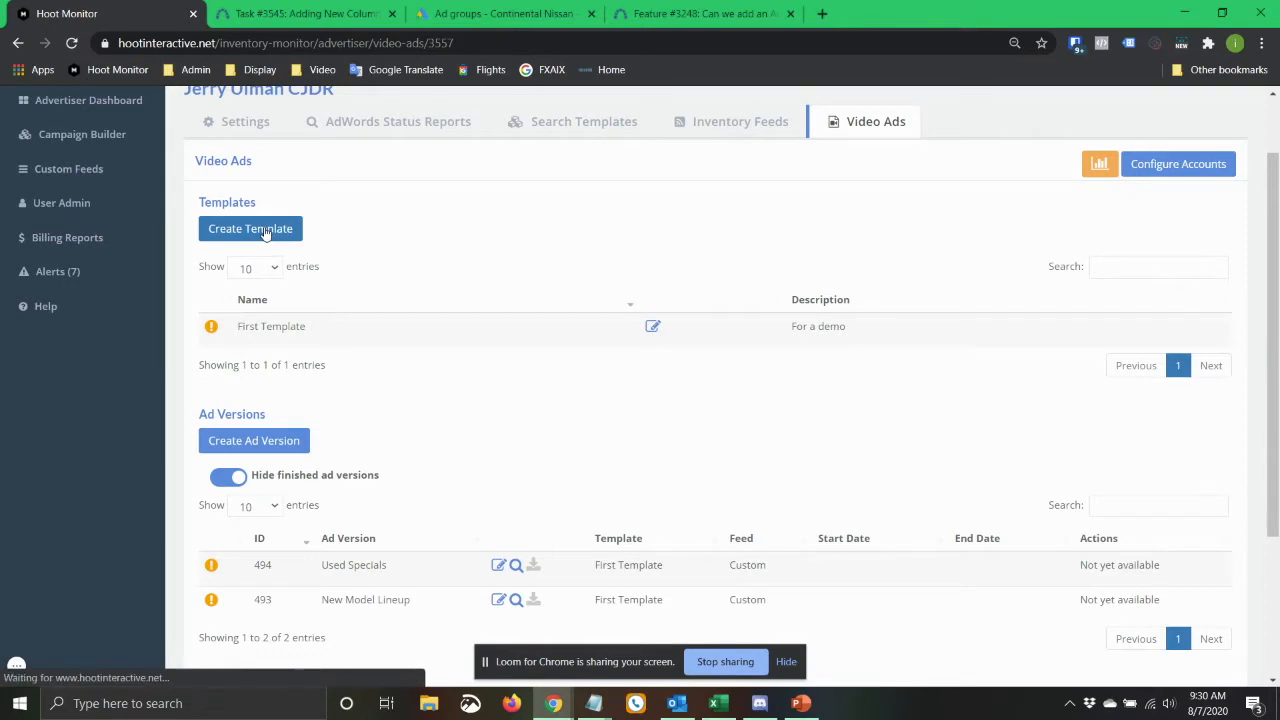
# Set the new video template's number of records per ad to 4 and check the logo file chooser without uploading anything.
pyautogui.scroll(-2, 280, 327)
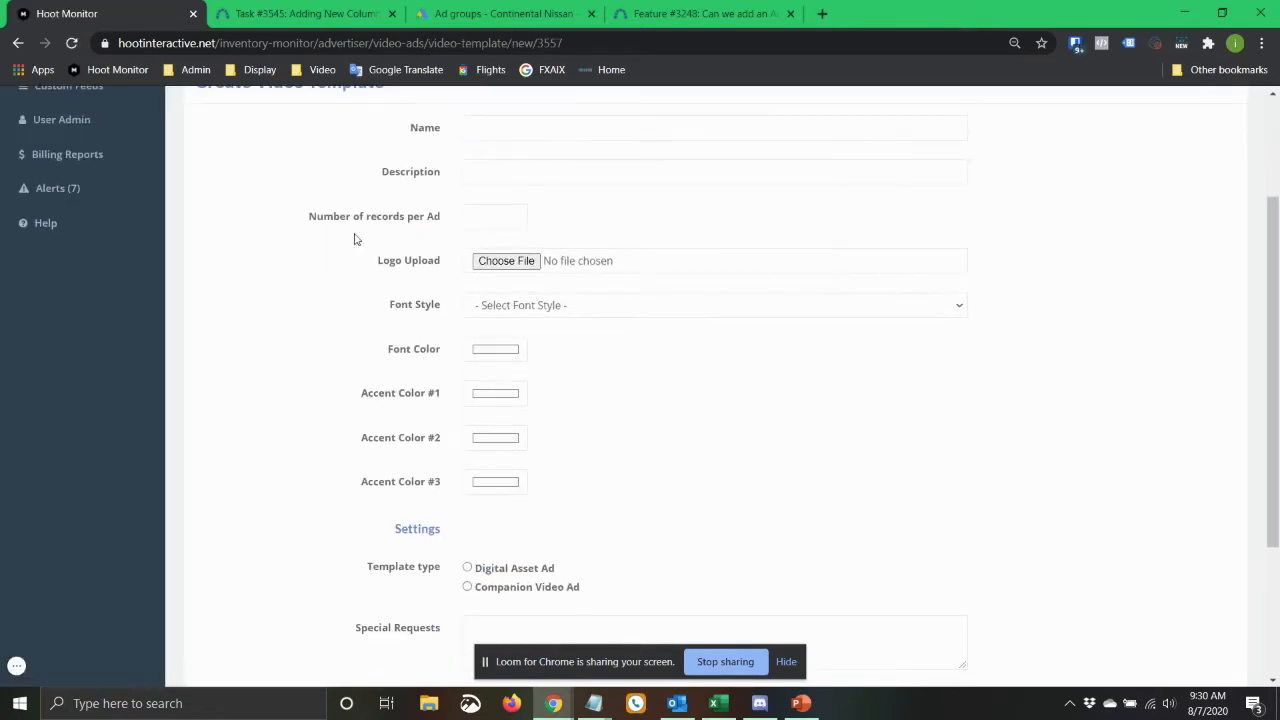
pyautogui.click(465, 216)
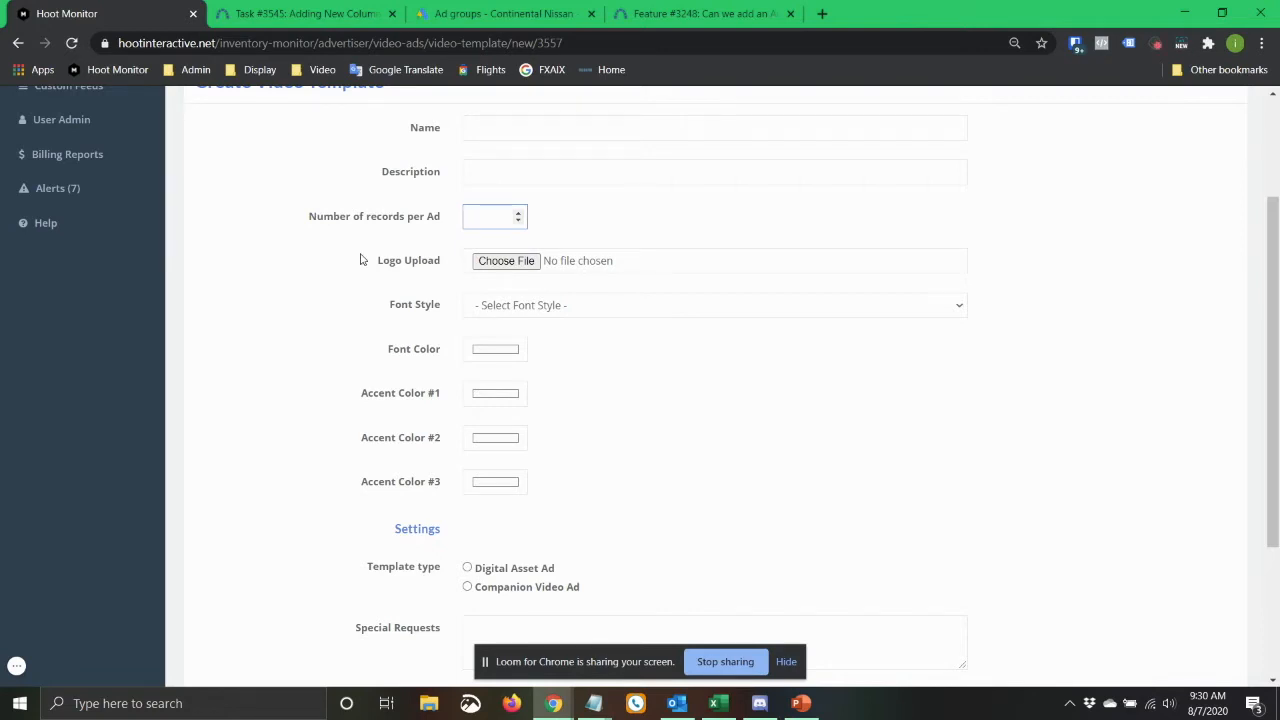
pyautogui.click(518, 213)
pyautogui.click(518, 213)
pyautogui.click(528, 264)
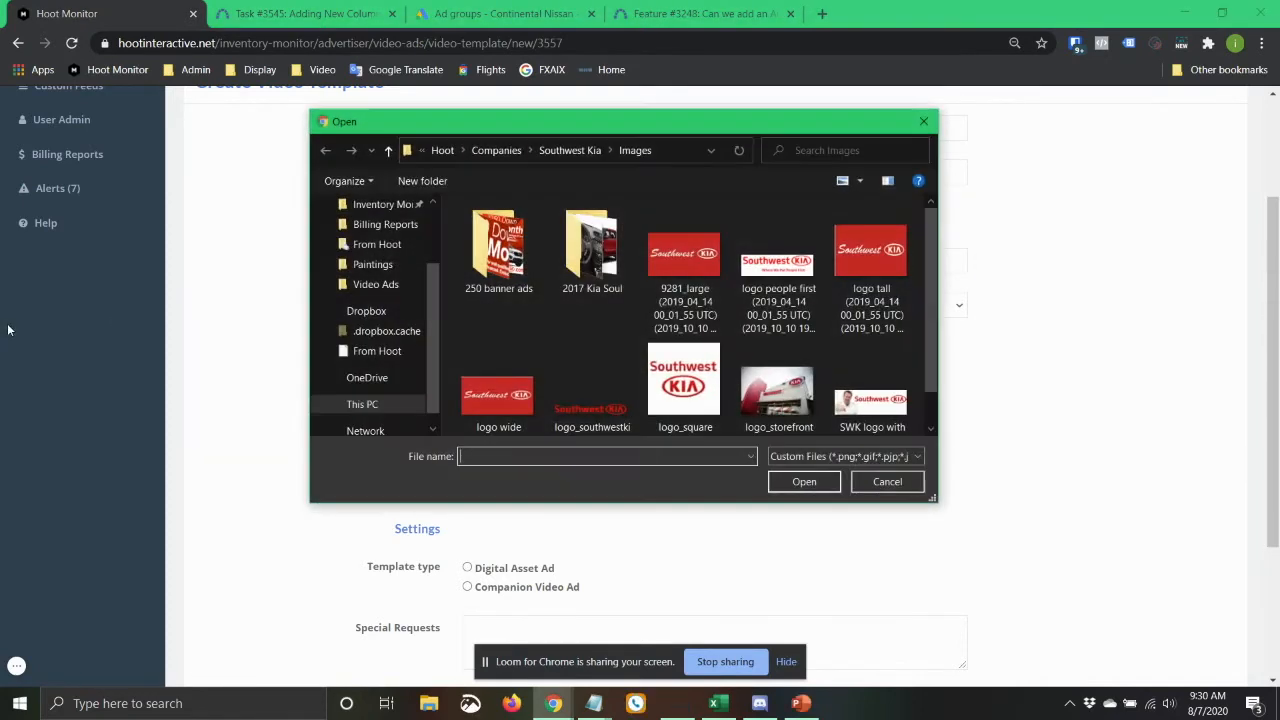
pyautogui.click(890, 481)
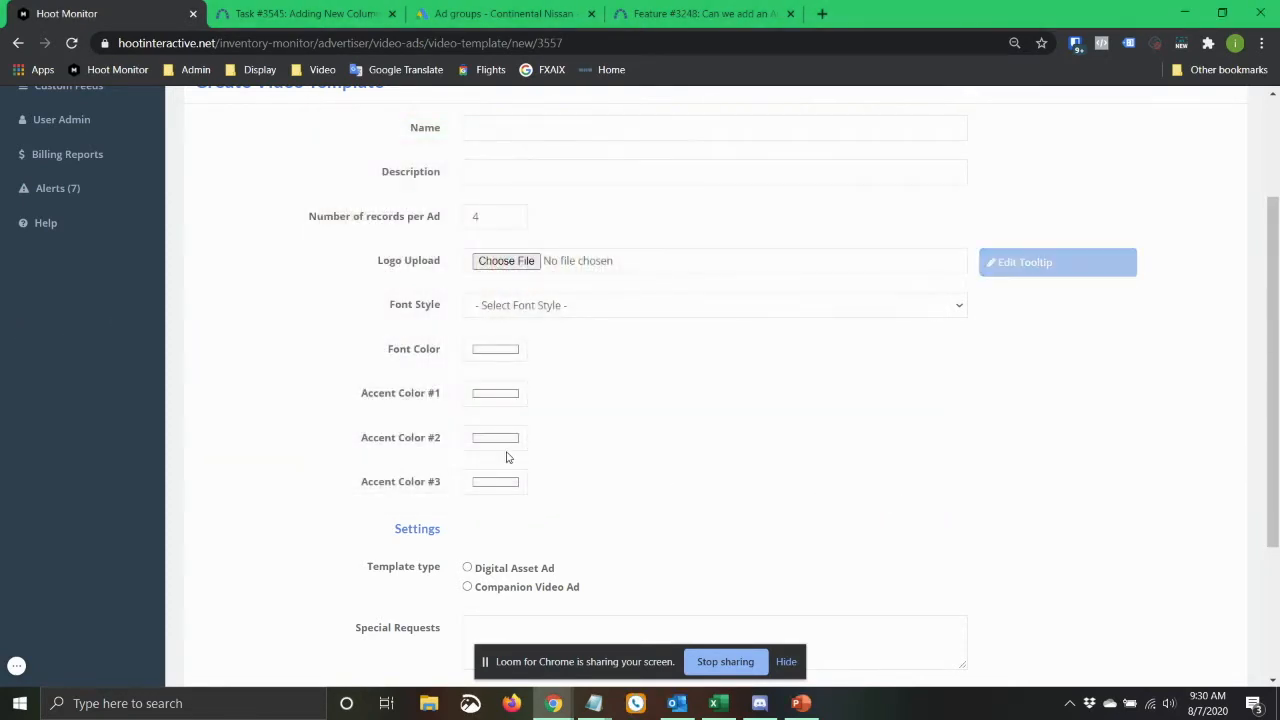
# Look through the available font styles for the video template.
pyautogui.scroll(-1, 371, 271)
pyautogui.click(613, 225)
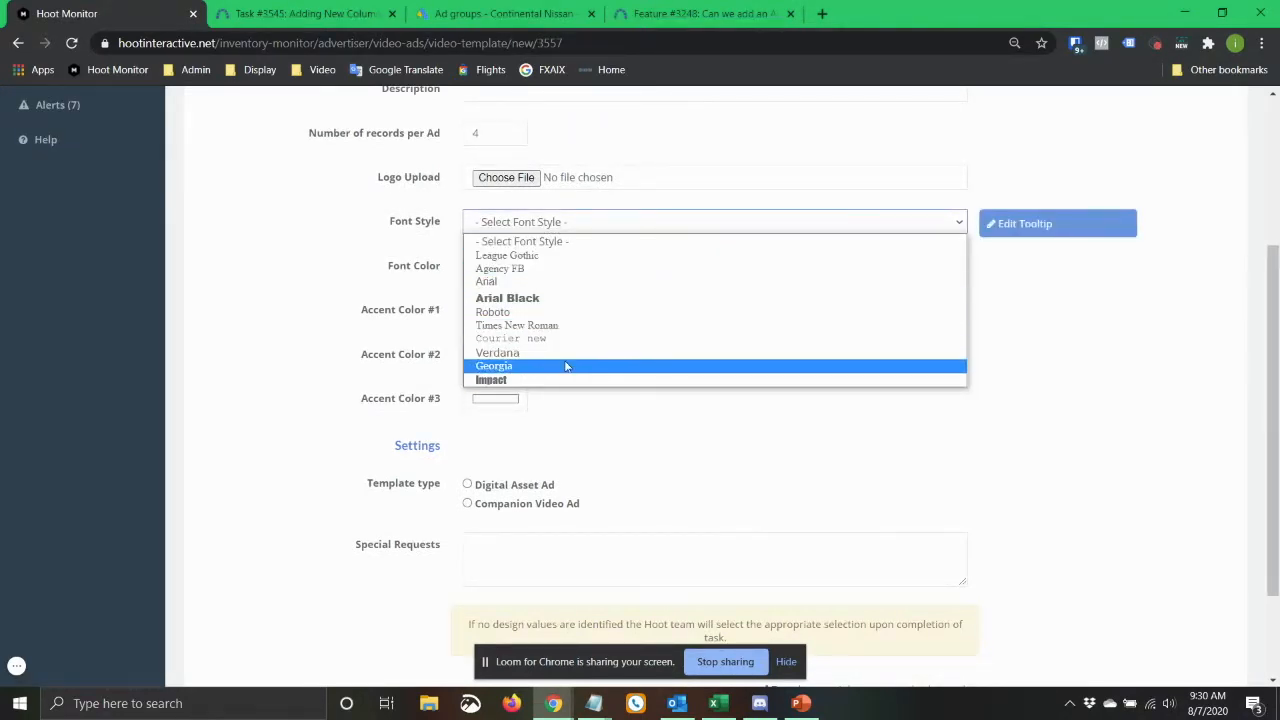
pyautogui.click(335, 242)
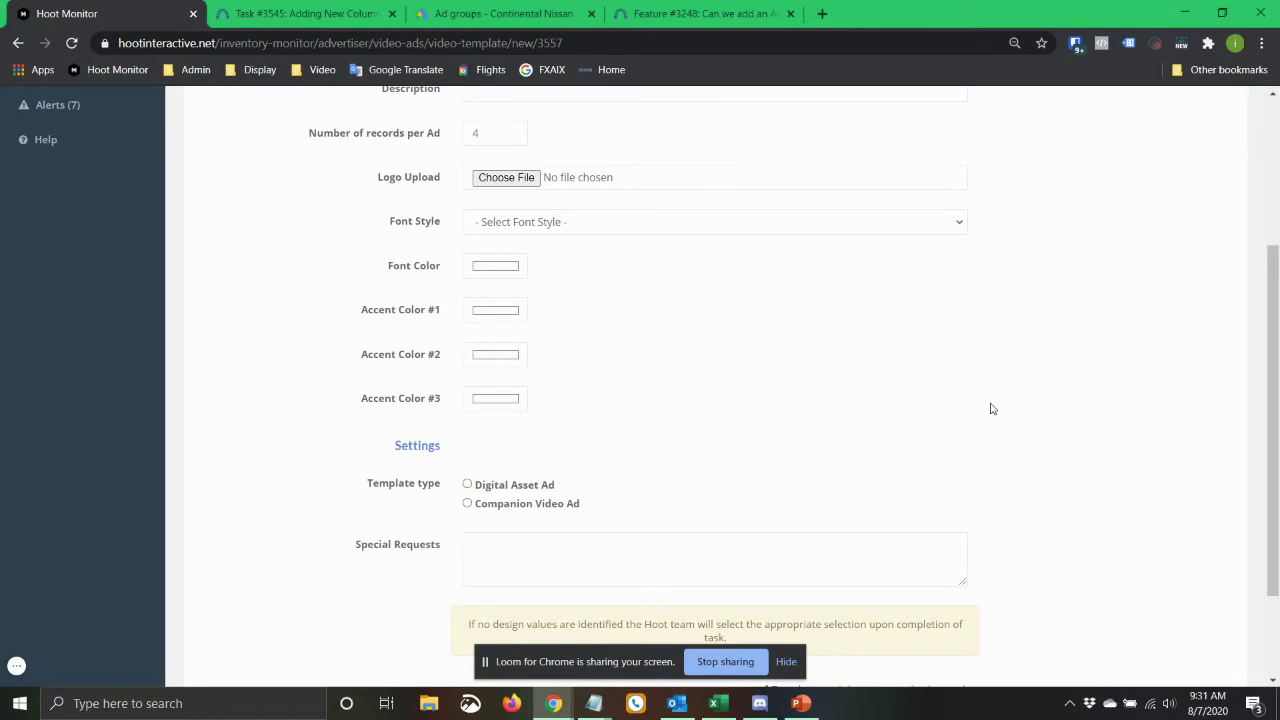
pyautogui.click(588, 224)
pyautogui.click(309, 260)
pyautogui.scroll(-1, 871, 336)
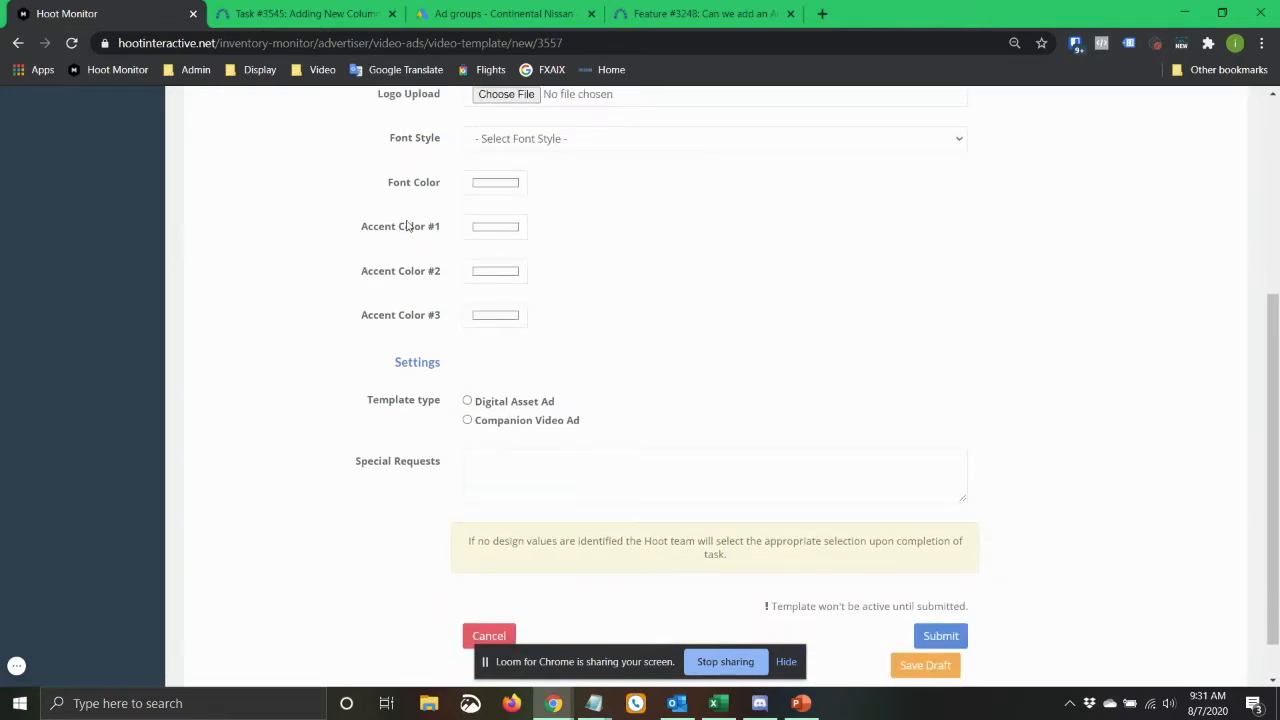
# Examine the template's font color picker with its color format switched from RGB to HEX.
pyautogui.click(481, 188)
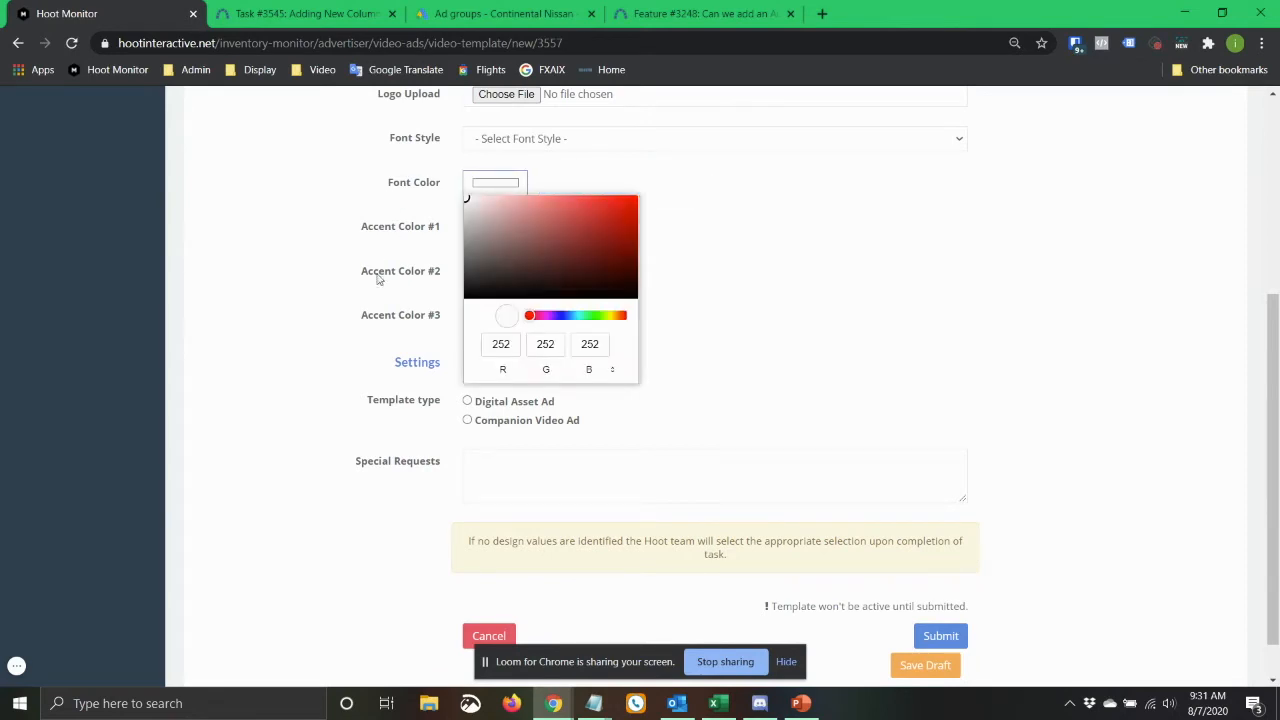
pyautogui.click(614, 372)
pyautogui.click(614, 372)
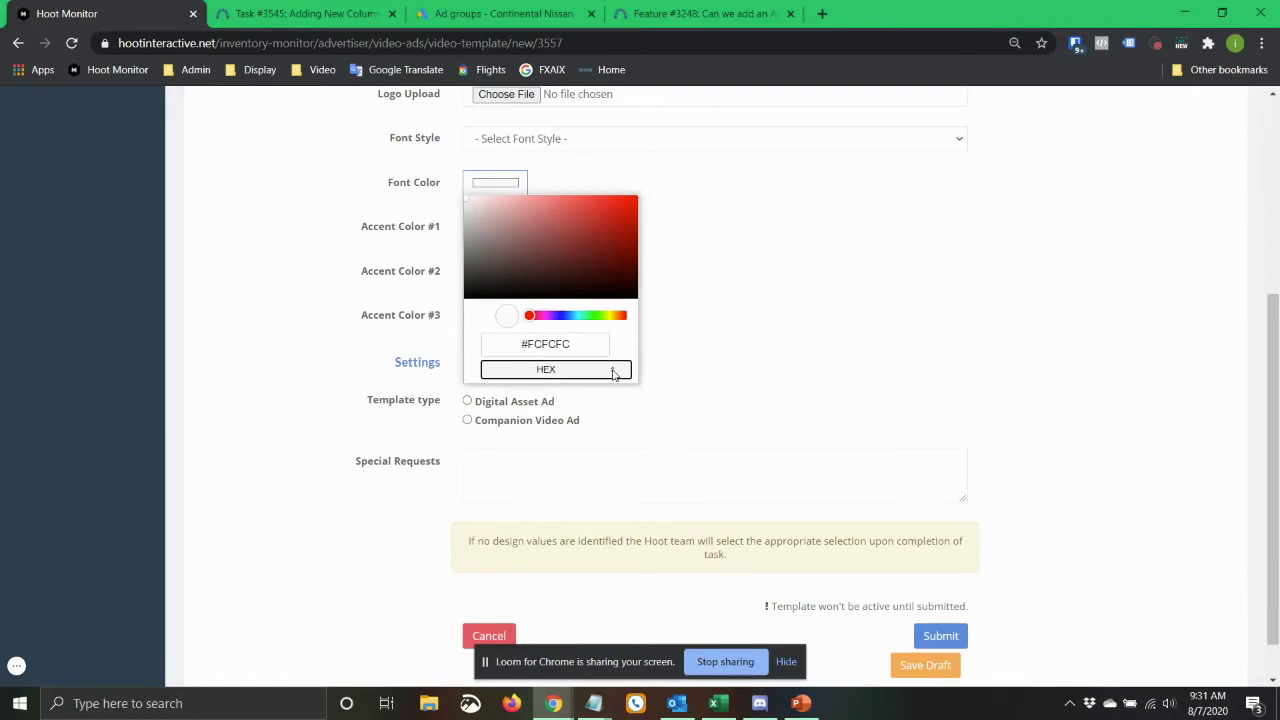
pyautogui.click(547, 344)
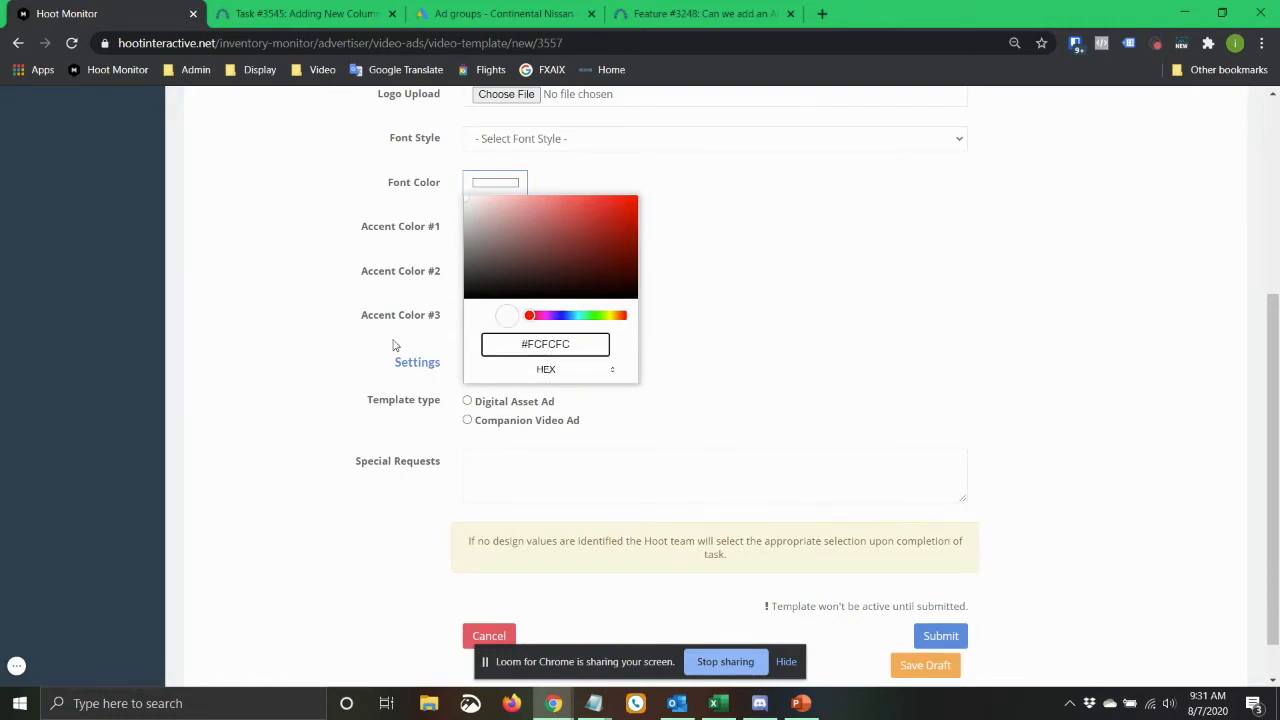
pyautogui.click(967, 263)
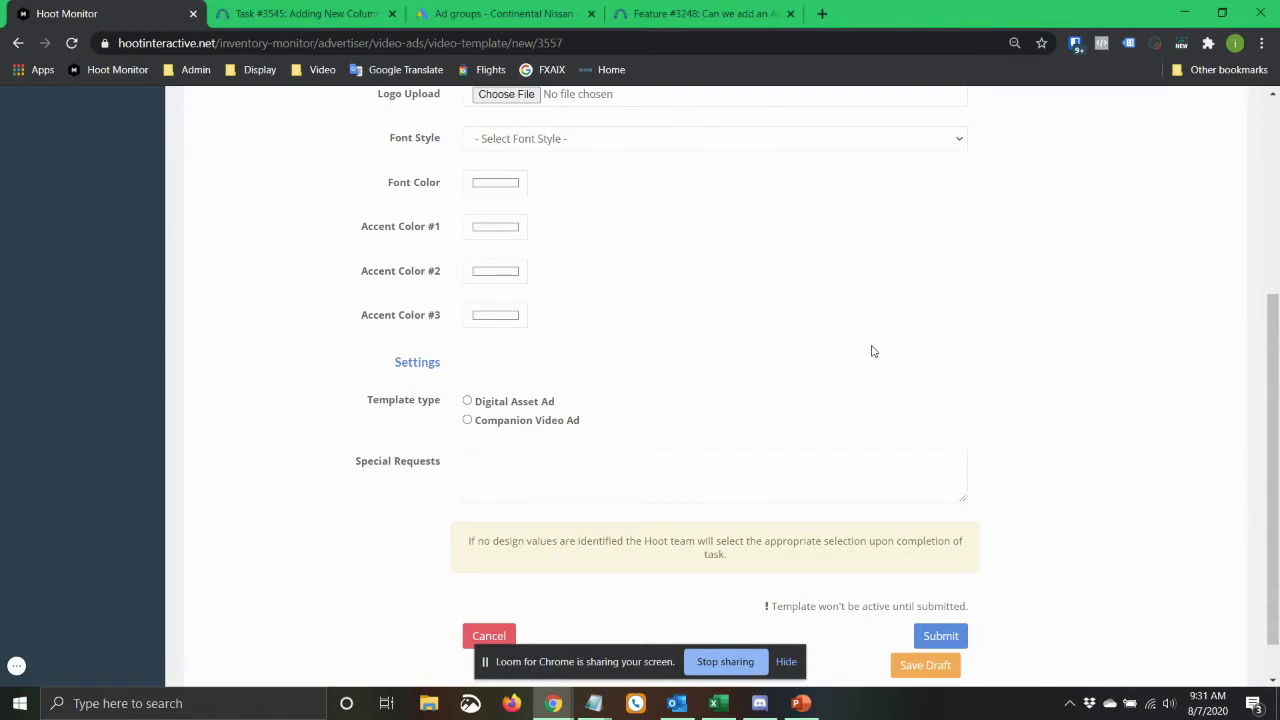
# Set the template's Accent Color #2 to a dark red.
pyautogui.scroll(1, 866, 352)
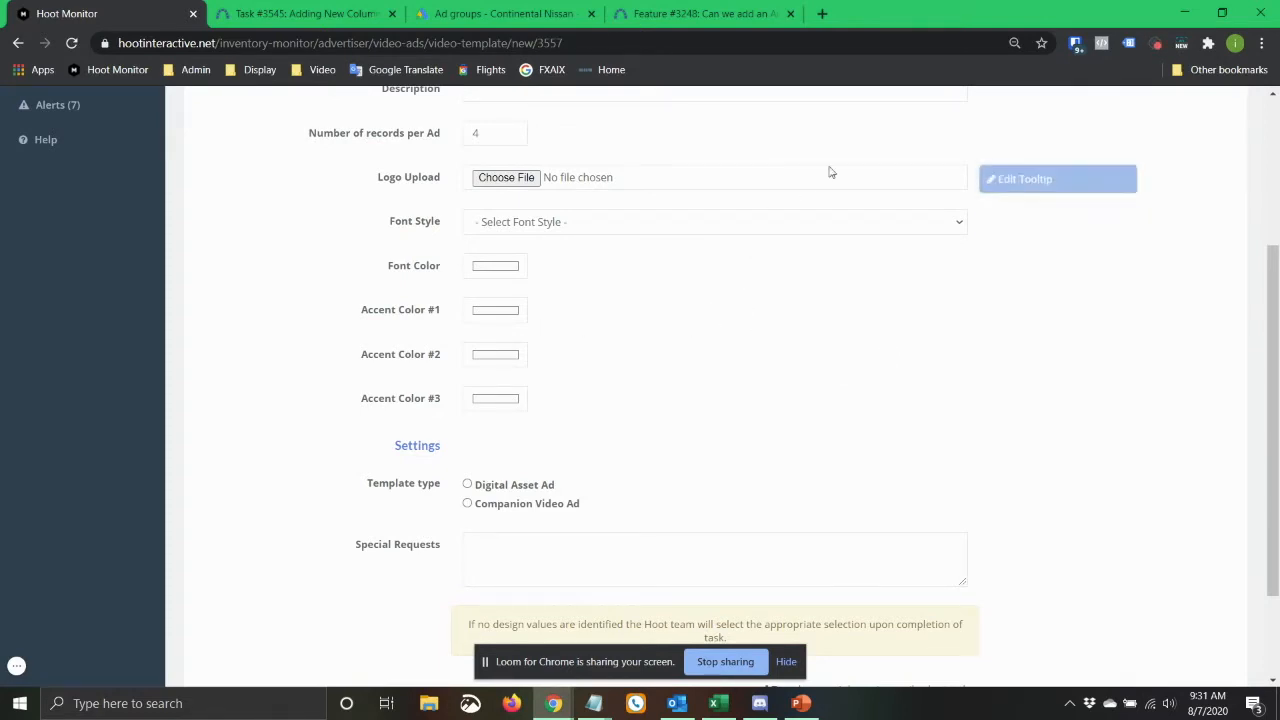
pyautogui.scroll(2, 1088, 194)
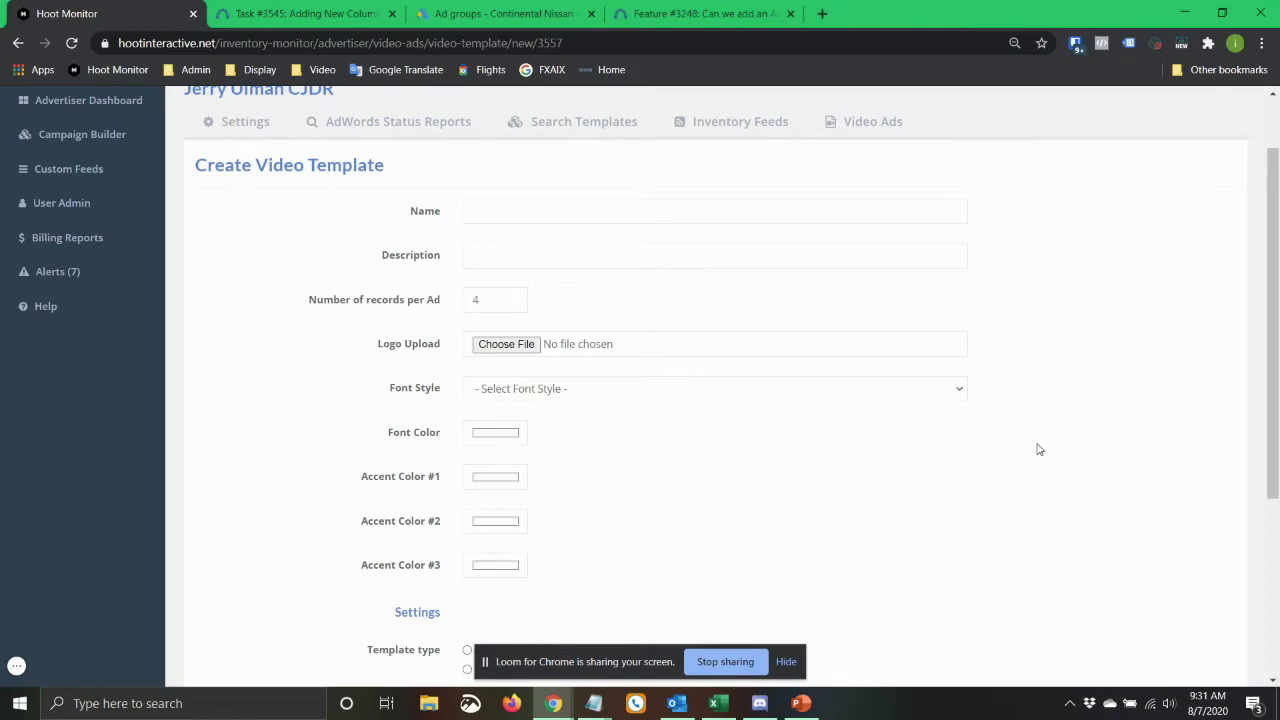
pyautogui.moveTo(491, 532)
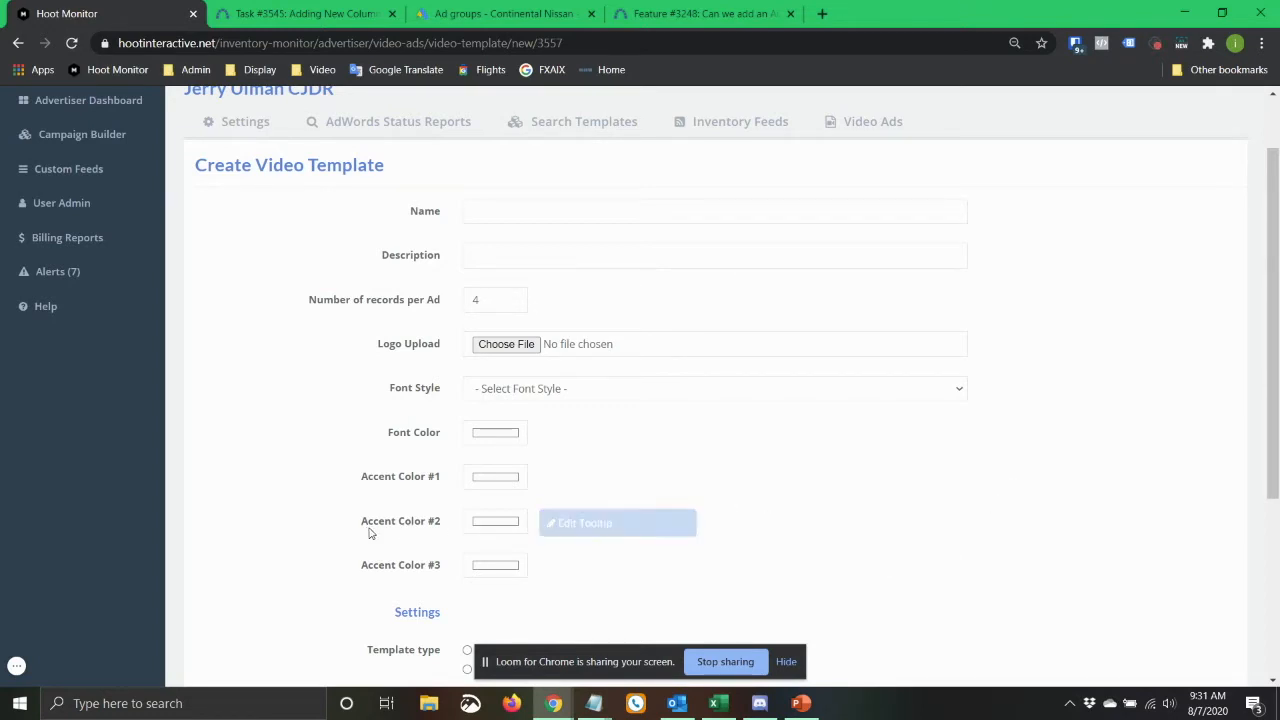
pyautogui.click(477, 523)
pyautogui.click(586, 351)
pyautogui.click(1053, 382)
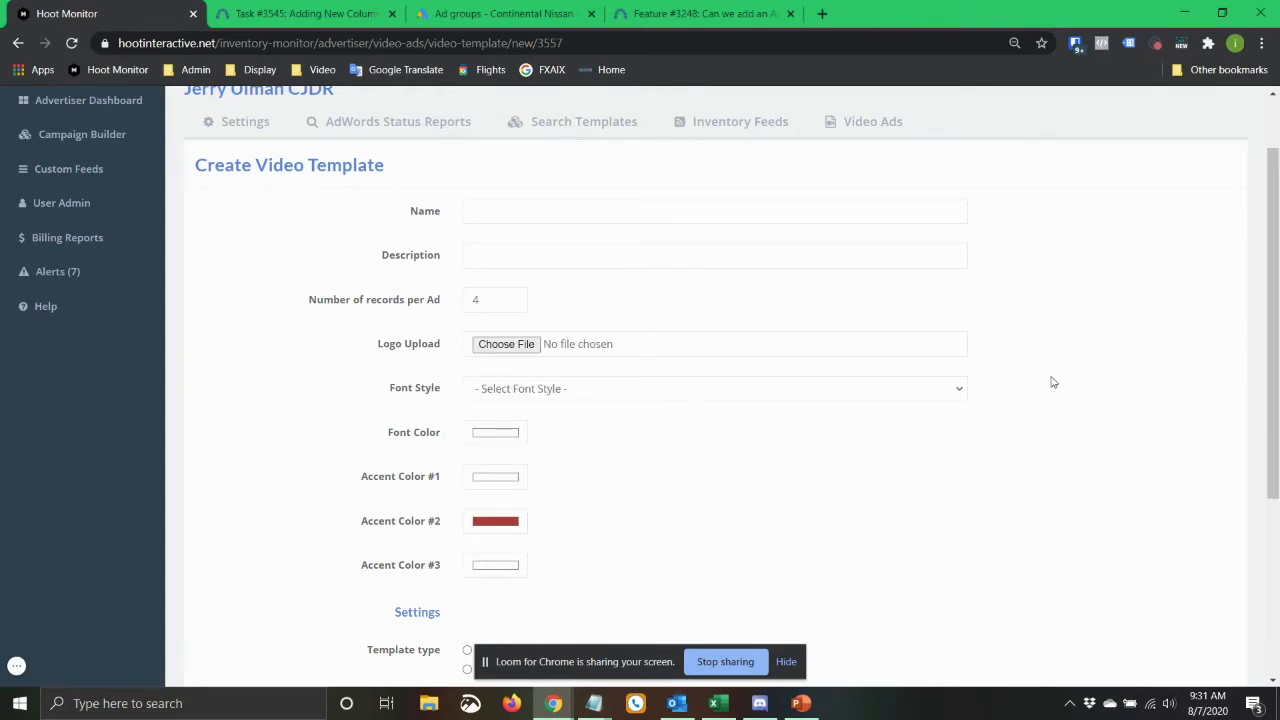
# Review the template type and special request settings, and discard the new video template.
pyautogui.scroll(-2, 918, 440)
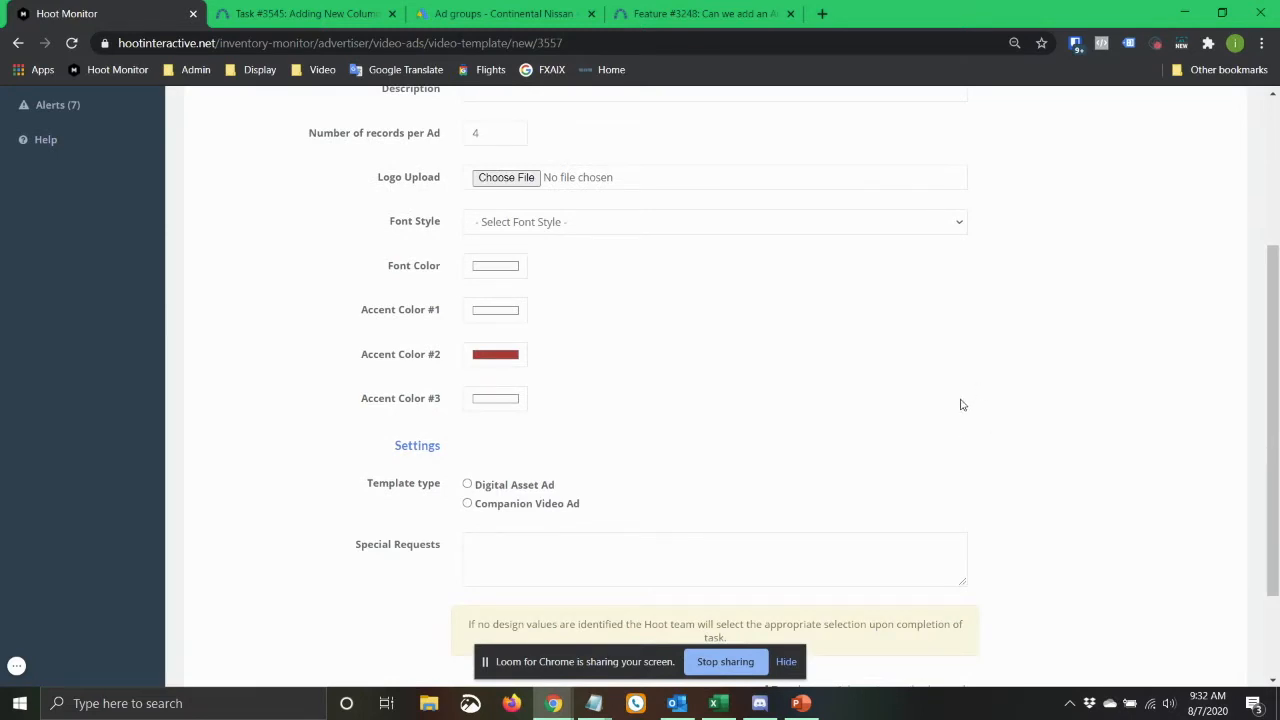
pyautogui.scroll(-2, 1168, 382)
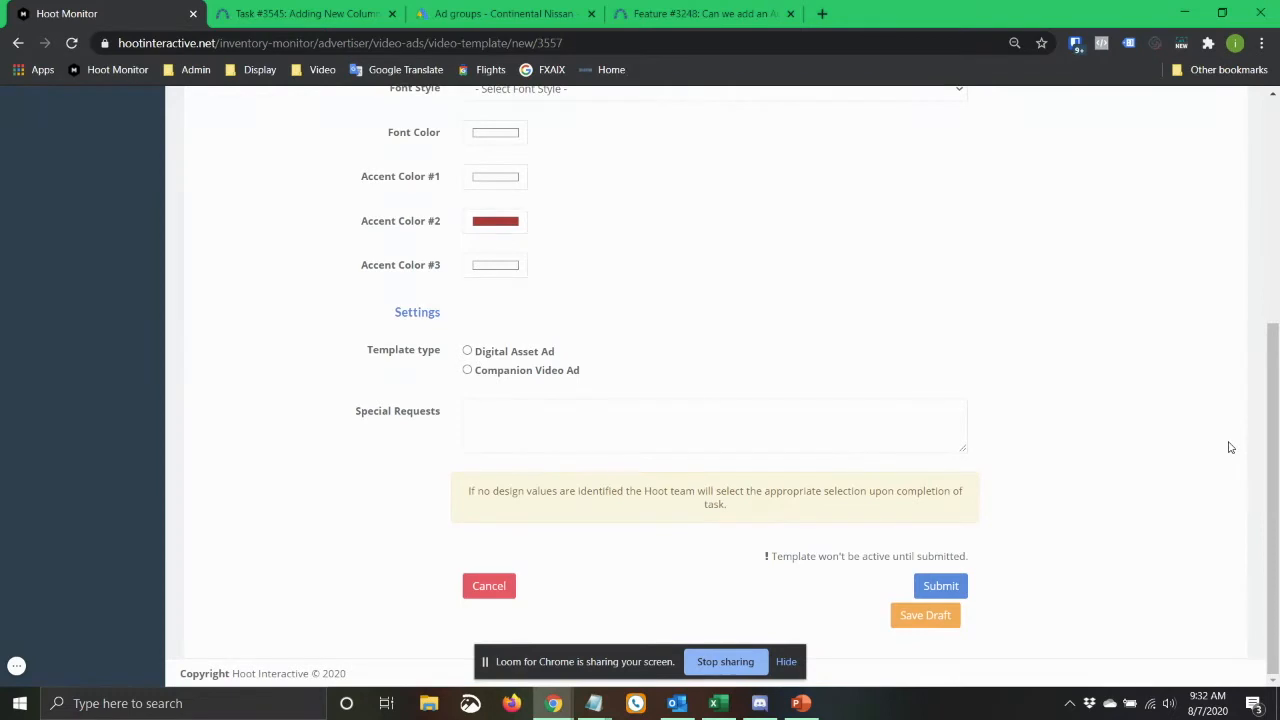
pyautogui.scroll(3, 1231, 448)
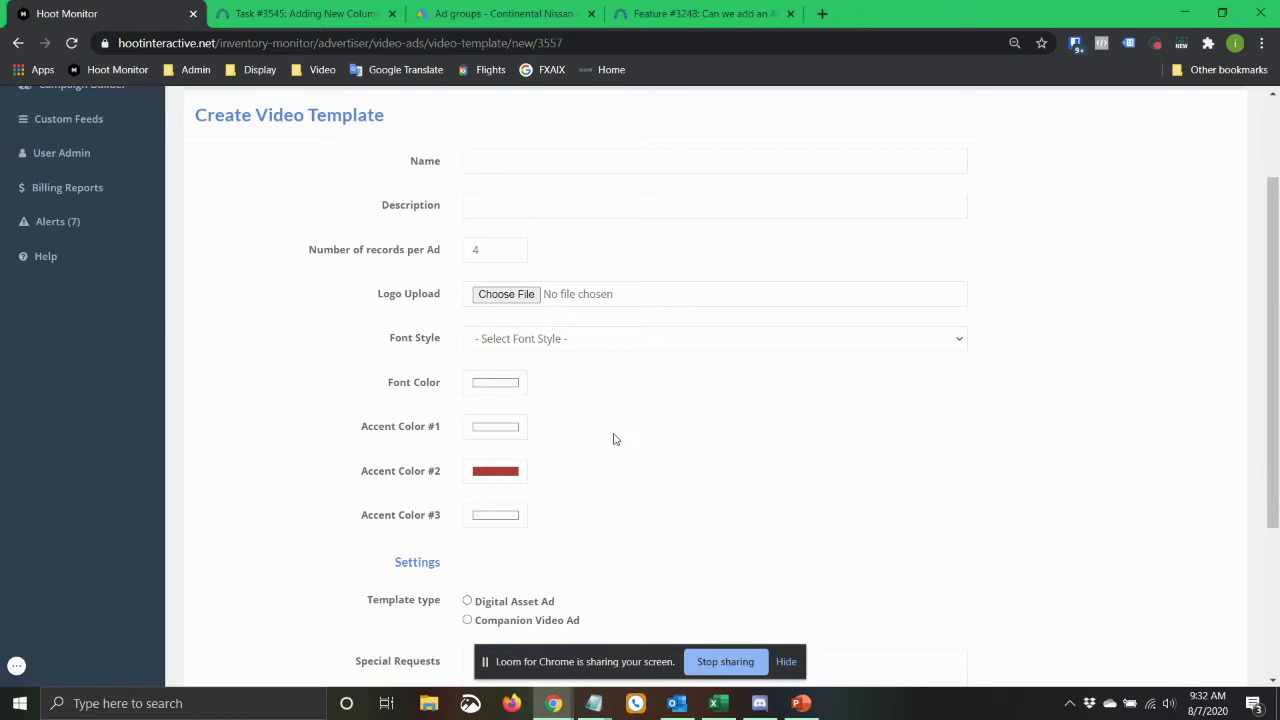
pyautogui.scroll(-3, 354, 422)
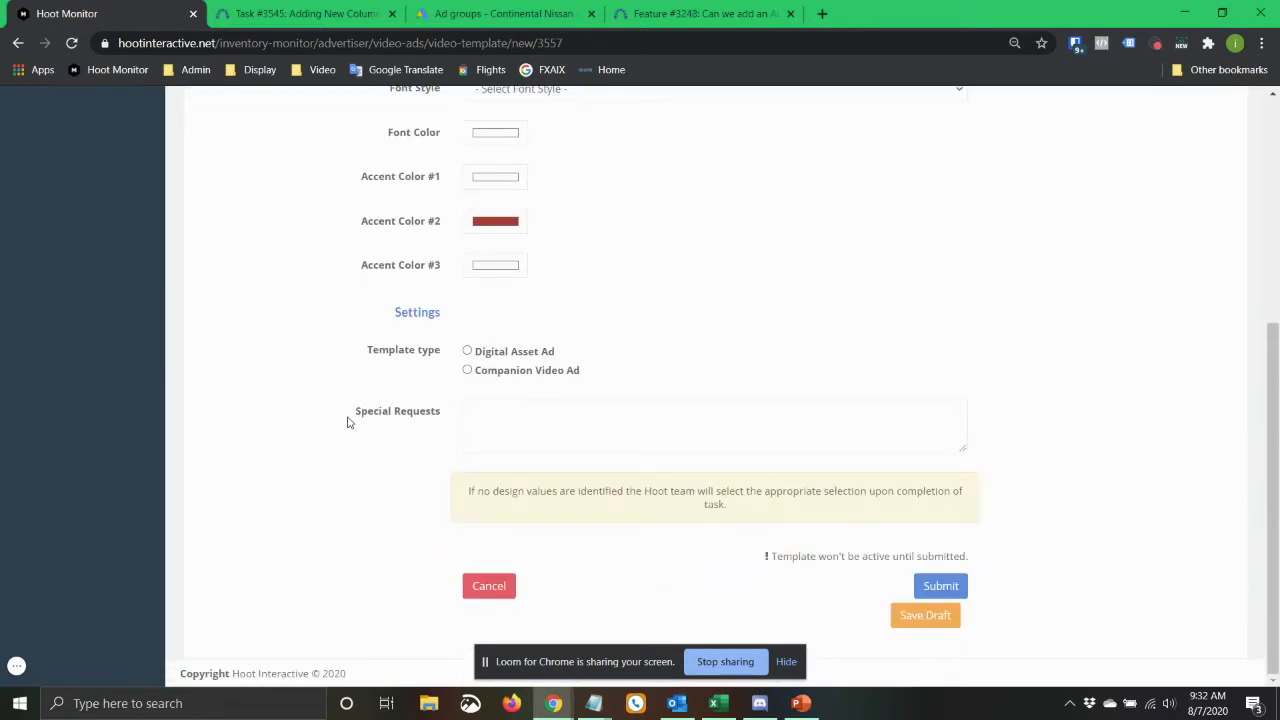
pyautogui.click(490, 586)
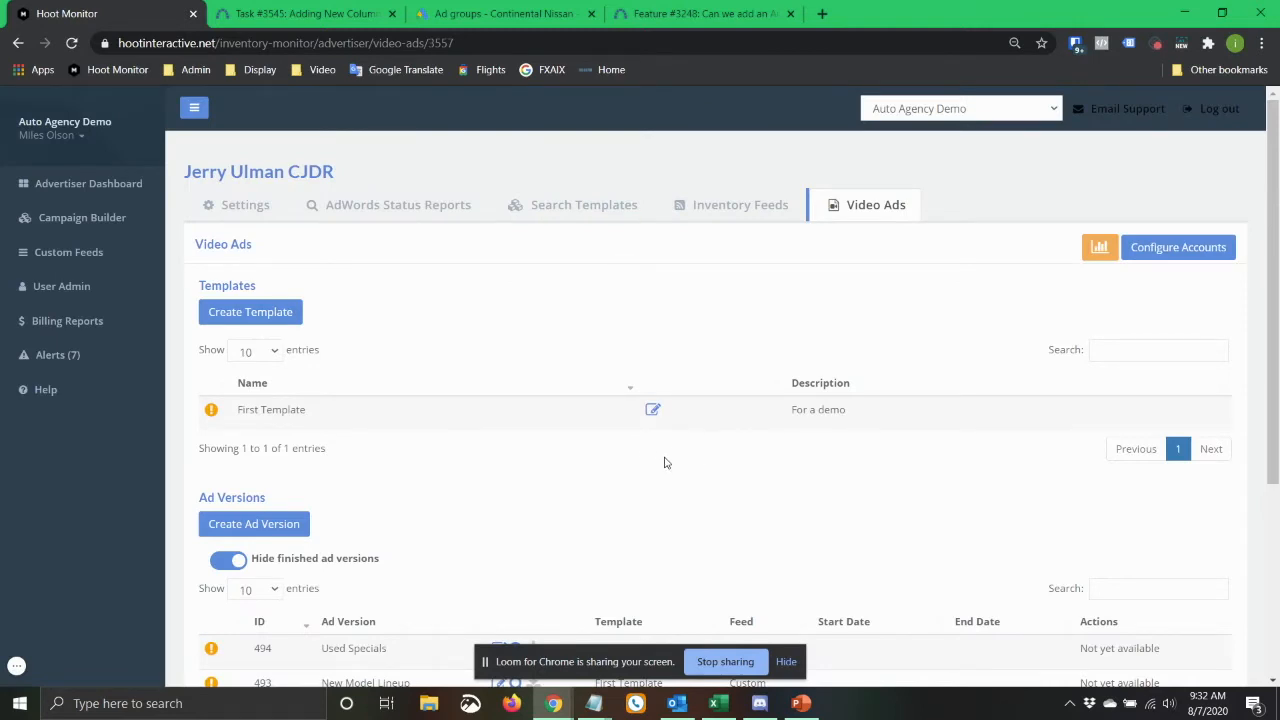
# Start a new video ad version based on First Template with Custom Sort as its source.
pyautogui.hotkey('alt', 'Tab')
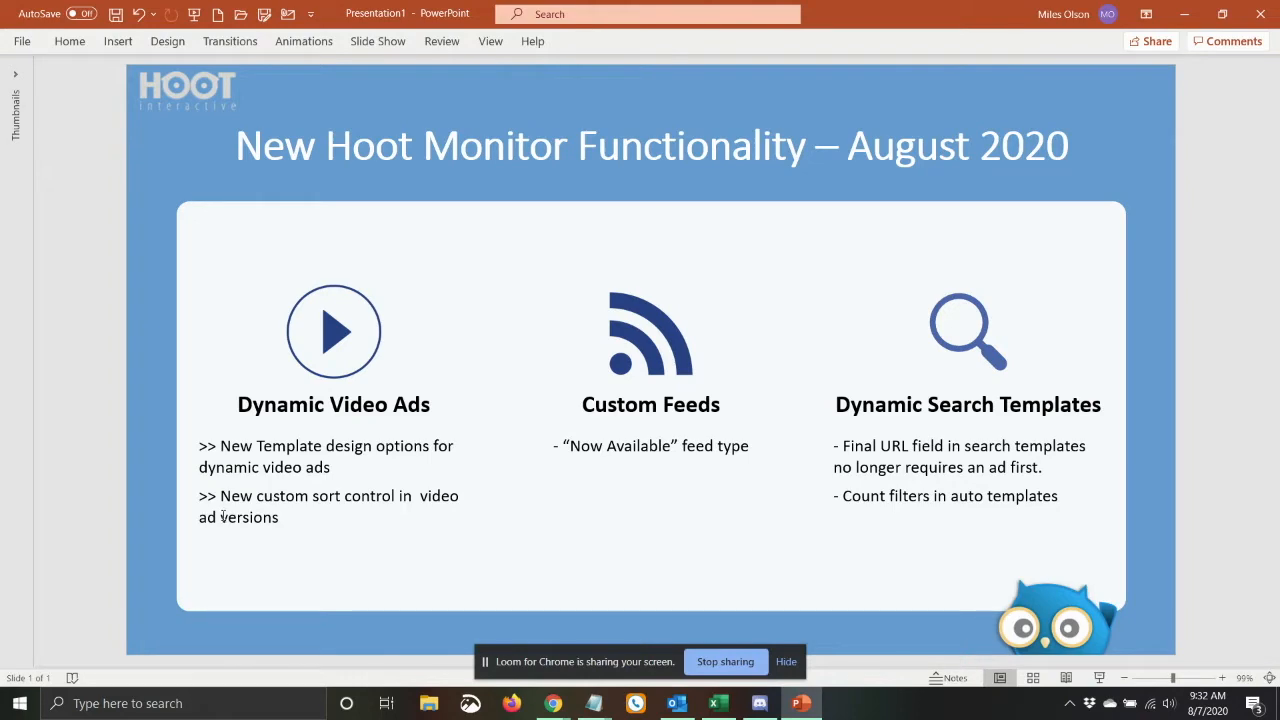
pyautogui.hotkey('alt', 'Tab')
pyautogui.scroll(-3, 531, 490)
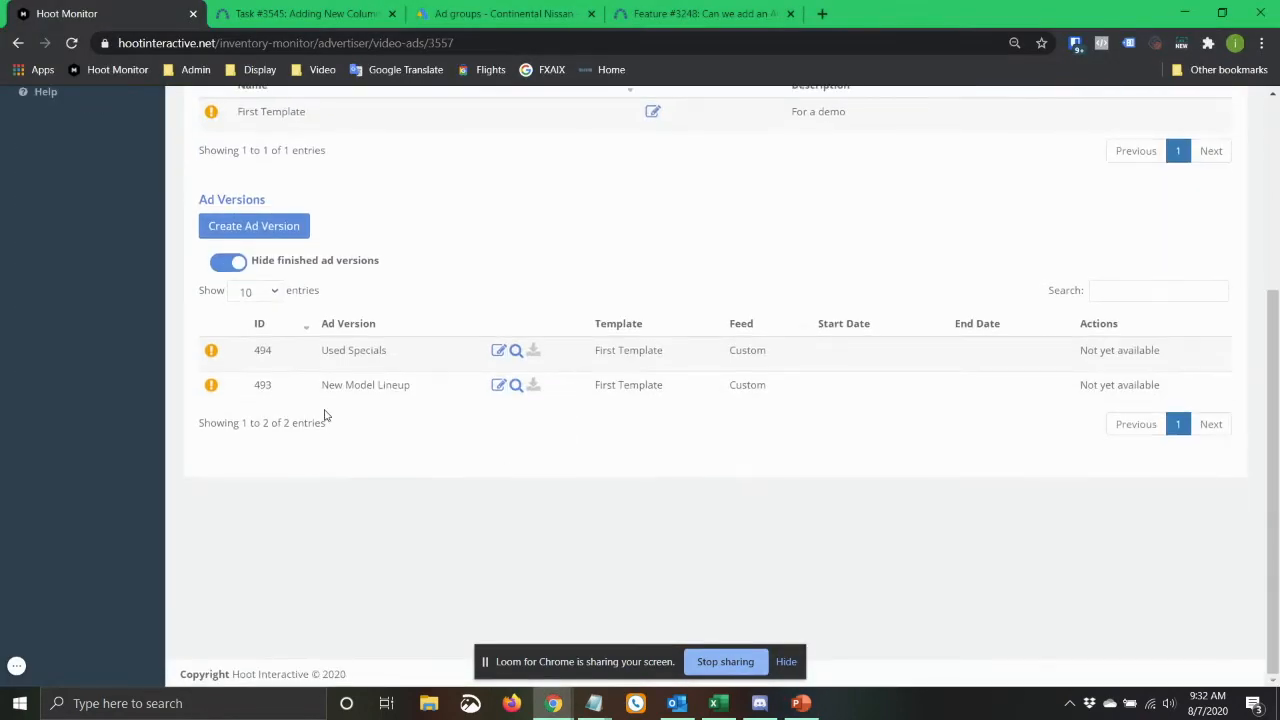
pyautogui.click(281, 230)
pyautogui.scroll(-3, 306, 434)
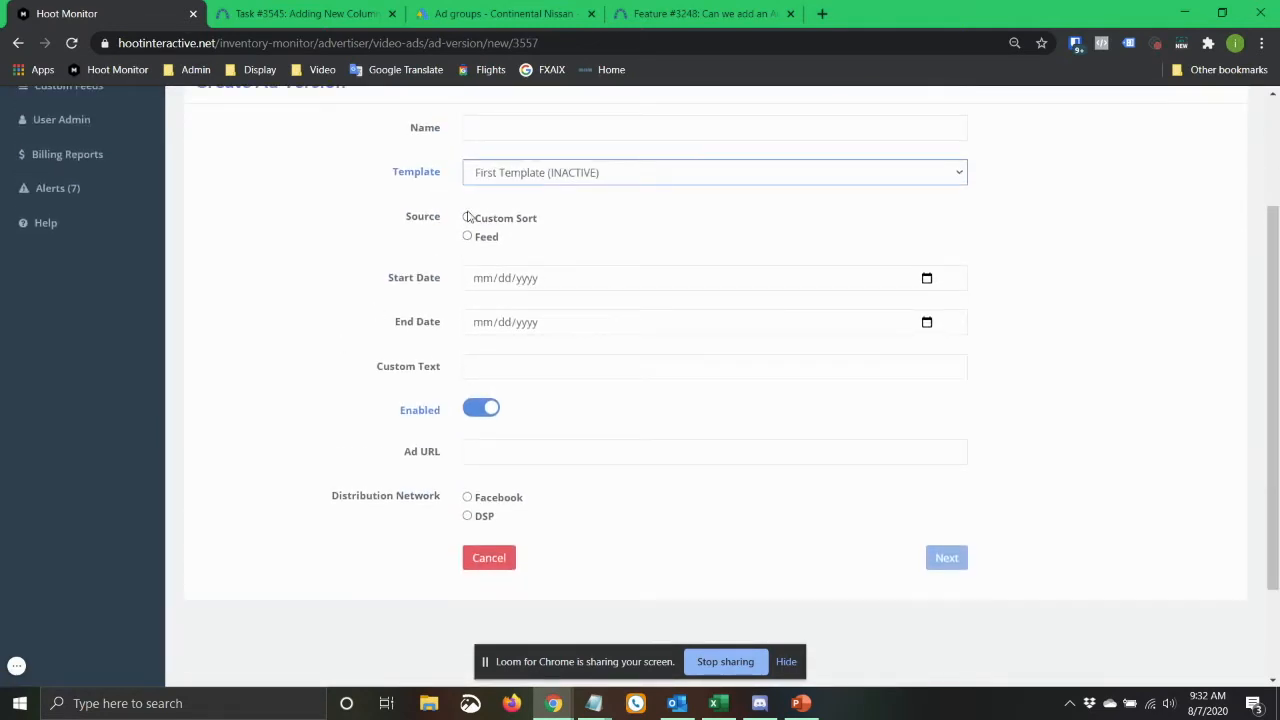
pyautogui.click(468, 218)
pyautogui.scroll(3, 249, 366)
pyautogui.scroll(-1, 252, 364)
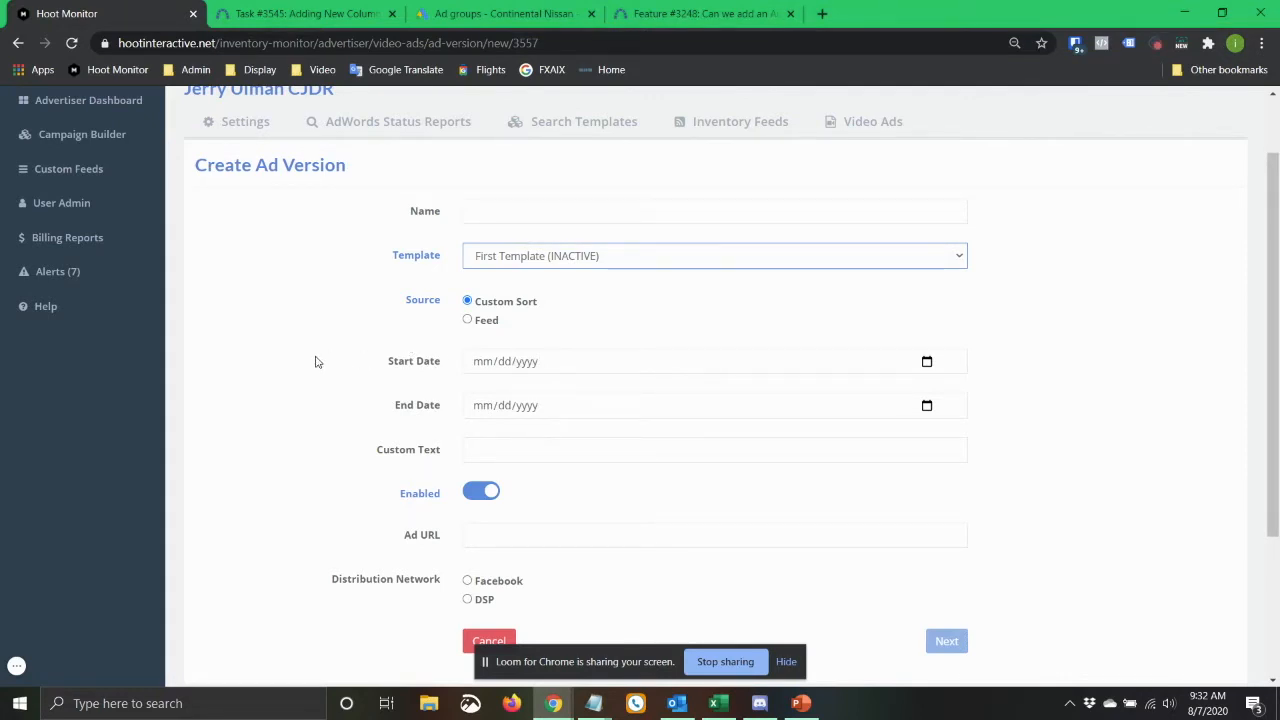
# Name the ad version Test and set its start date to 08/14/2020.
pyautogui.click(530, 216)
pyautogui.write('Test')
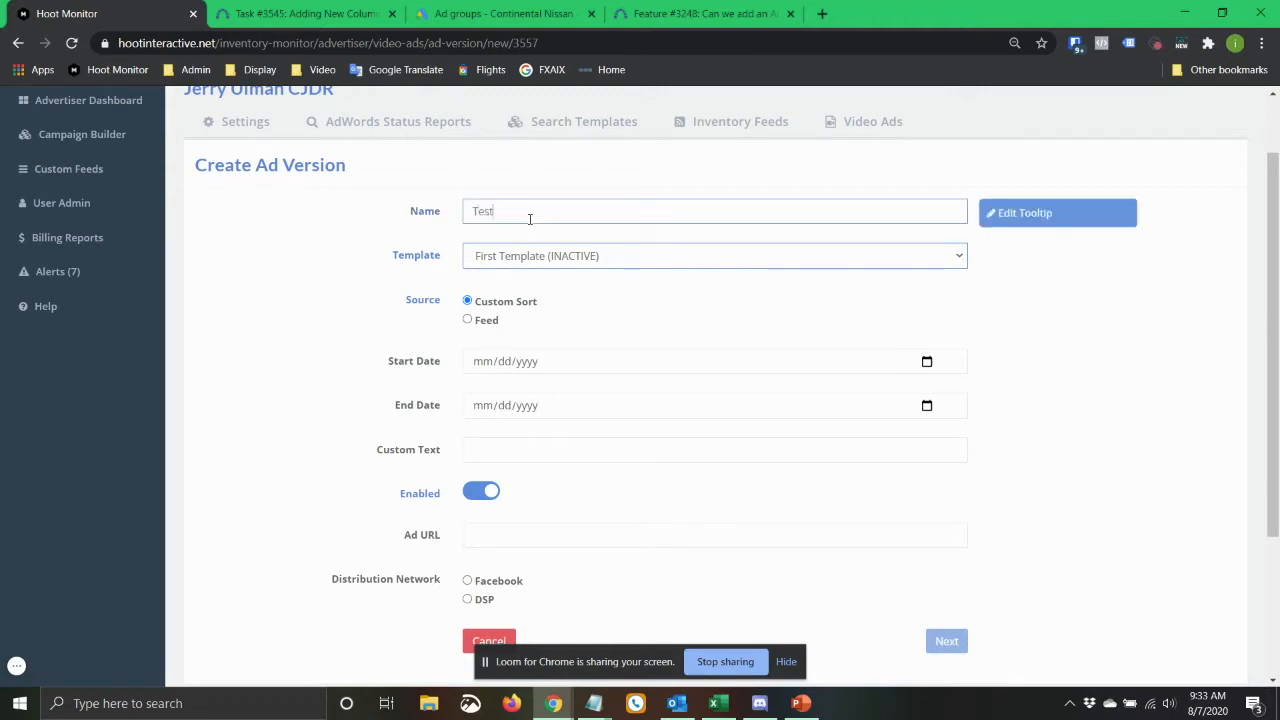
pyautogui.press('Tab')
pyautogui.click(596, 371)
pyautogui.click(926, 362)
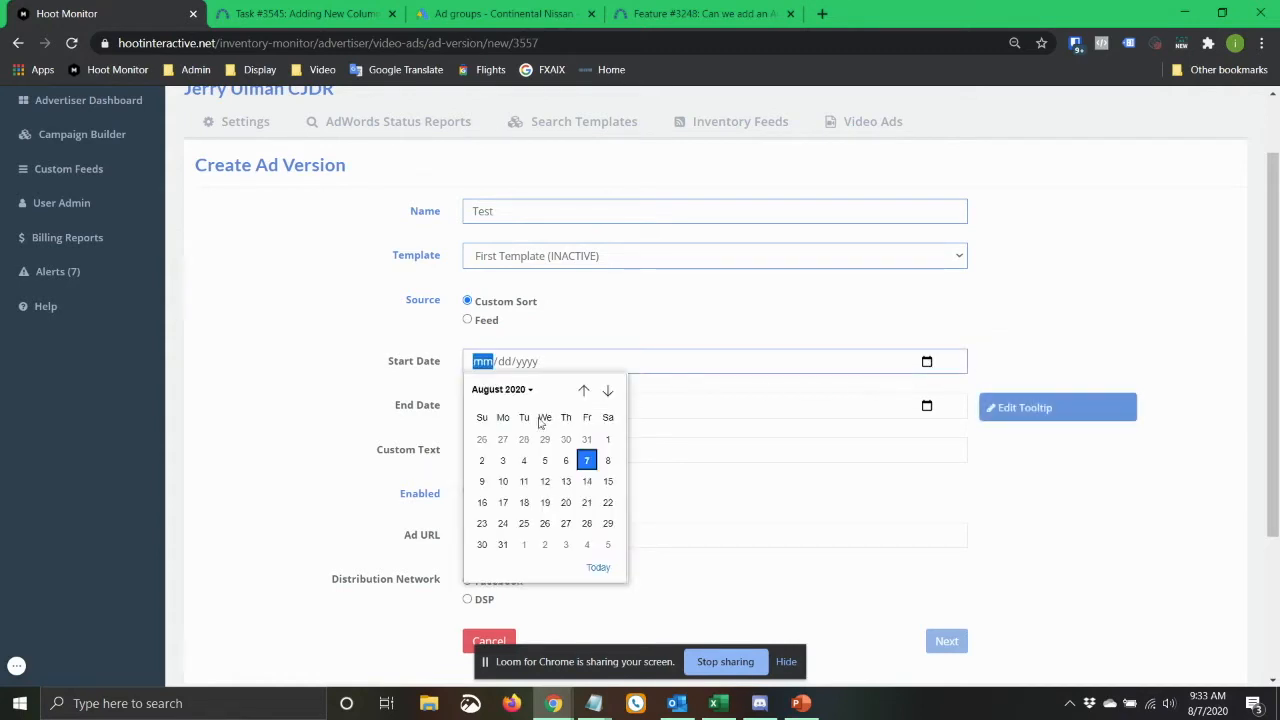
pyautogui.click(587, 480)
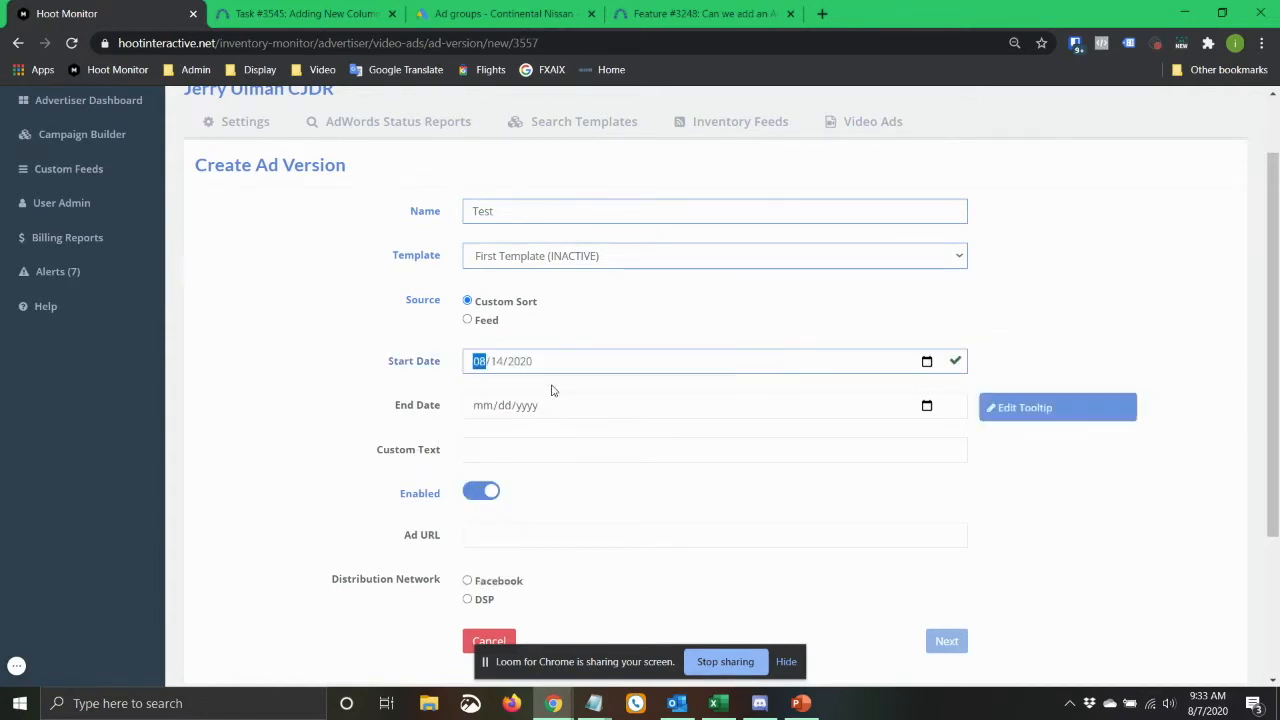
pyautogui.click(500, 450)
pyautogui.click(493, 484)
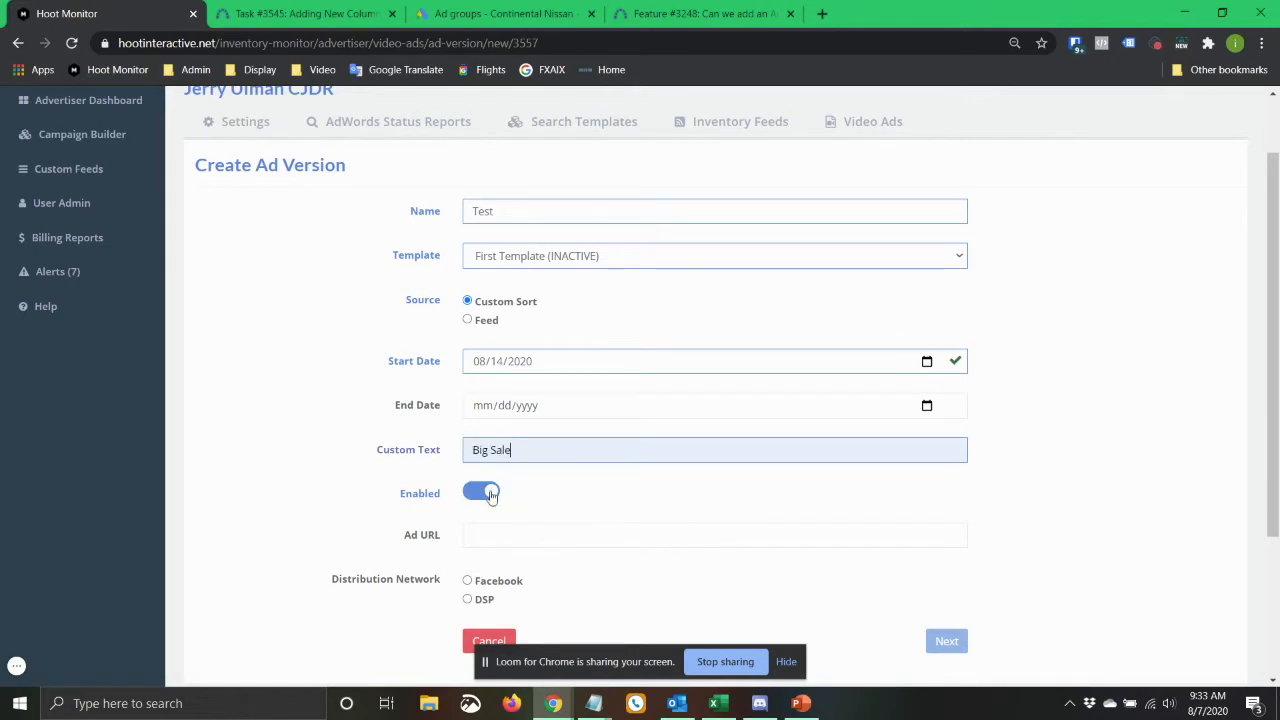
pyautogui.scroll(-2, 400, 363)
pyautogui.click(495, 314)
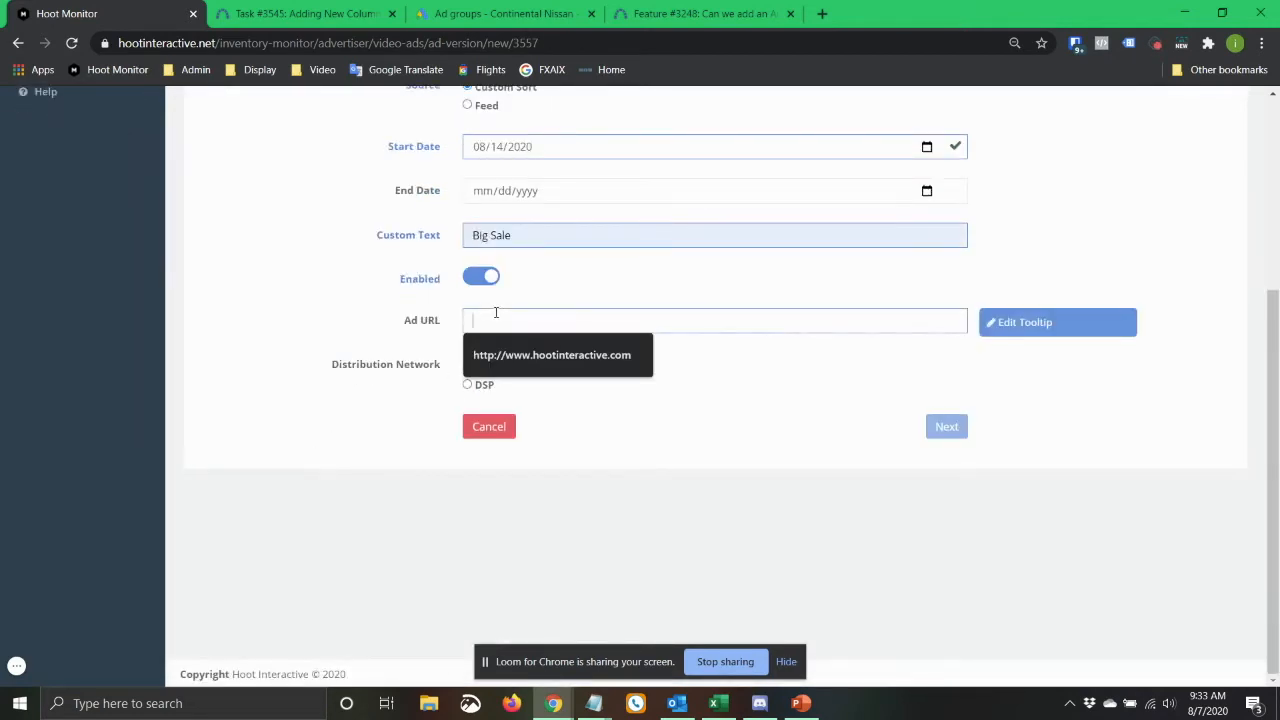
pyautogui.click(520, 366)
# Set the distribution network to DSP with the DSP name TDD, and continue to the ad version's custom filters.
pyautogui.click(470, 385)
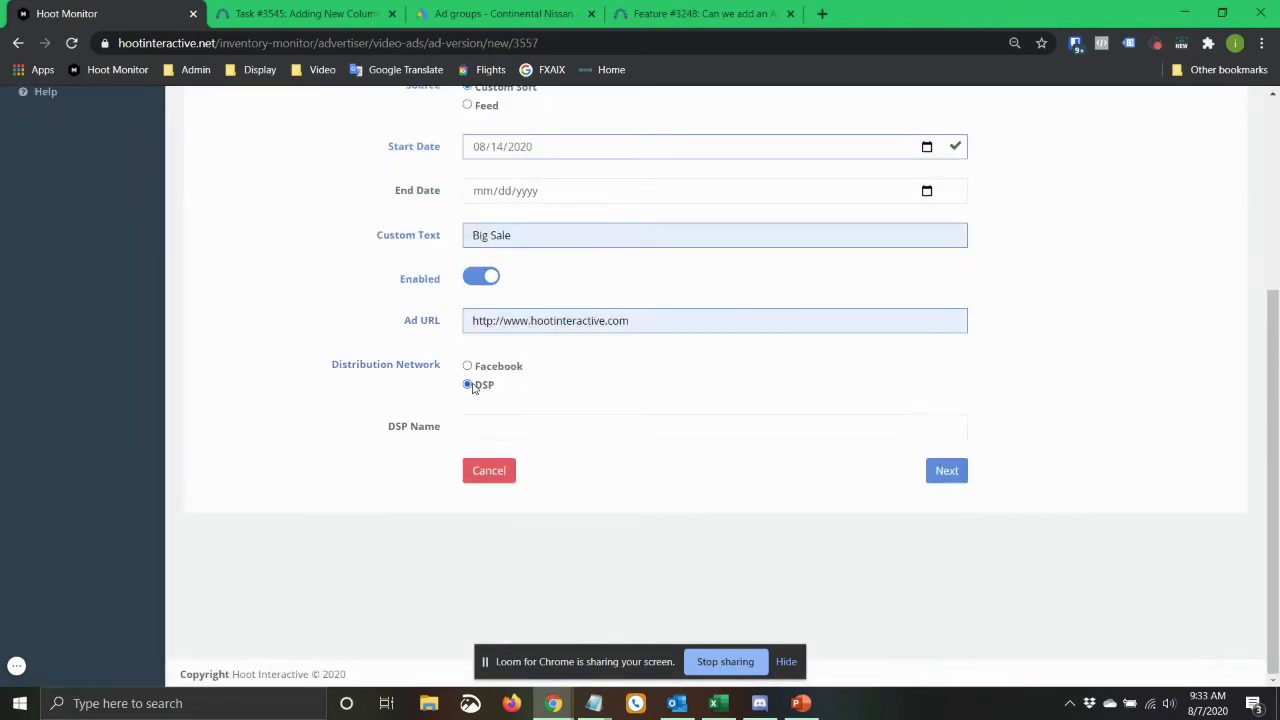
pyautogui.click(504, 431)
pyautogui.write('TDD')
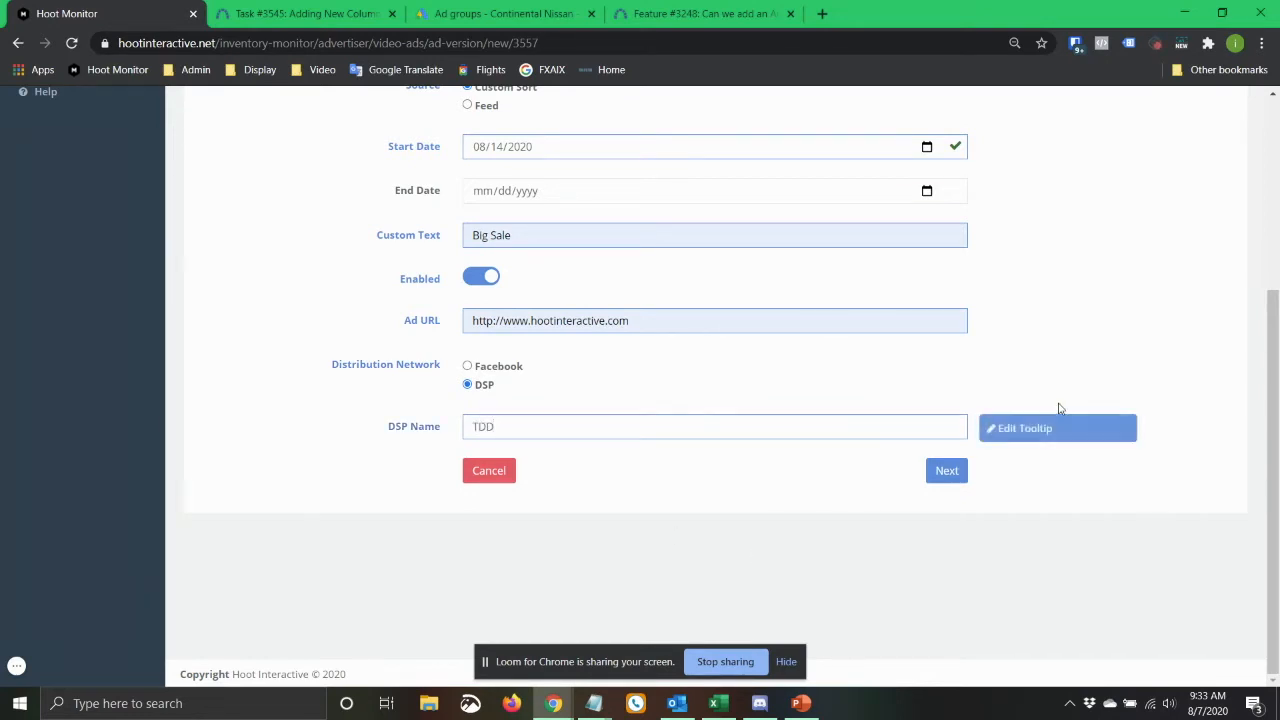
pyautogui.scroll(3, 575, 323)
pyautogui.scroll(-3, 410, 340)
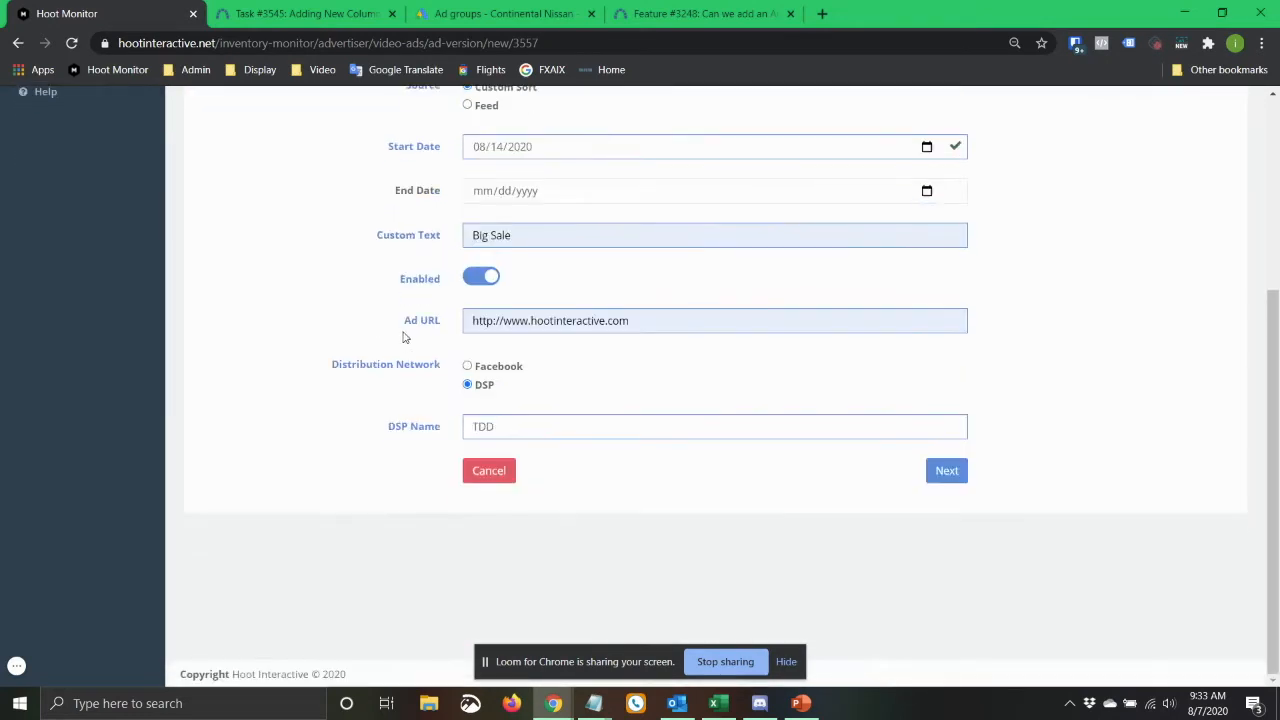
pyautogui.click(955, 472)
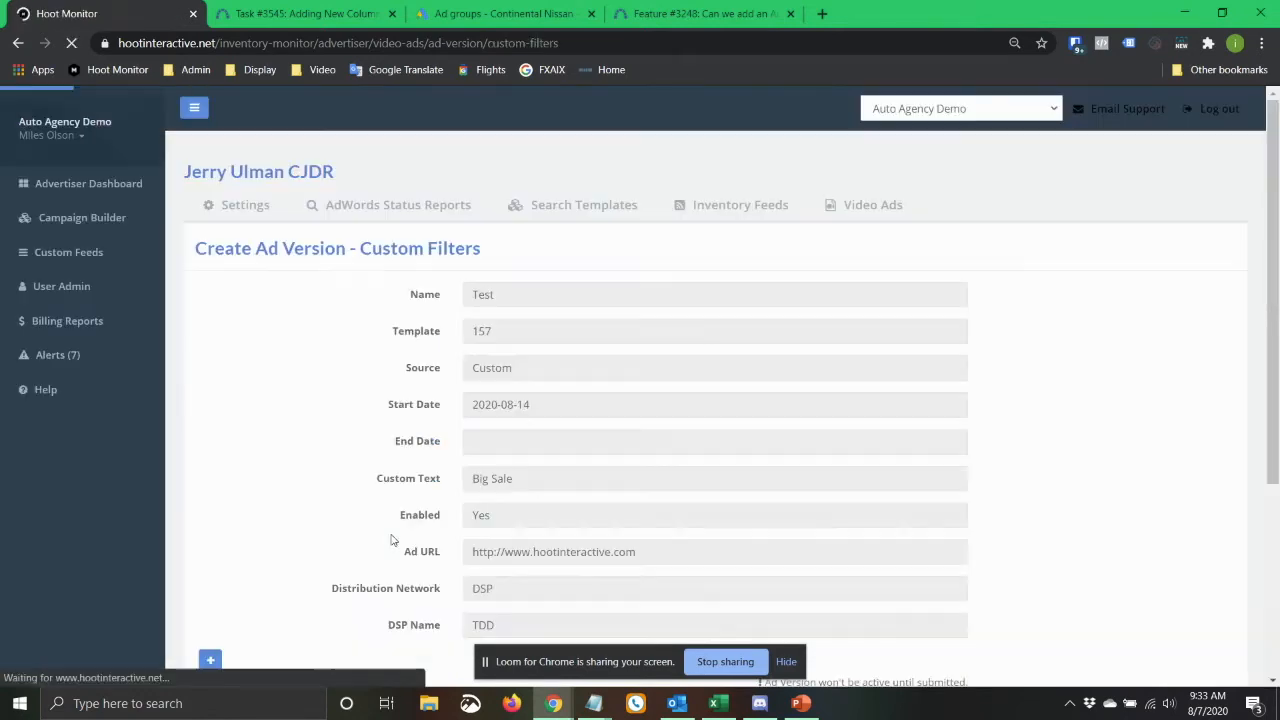
pyautogui.scroll(-3, 368, 423)
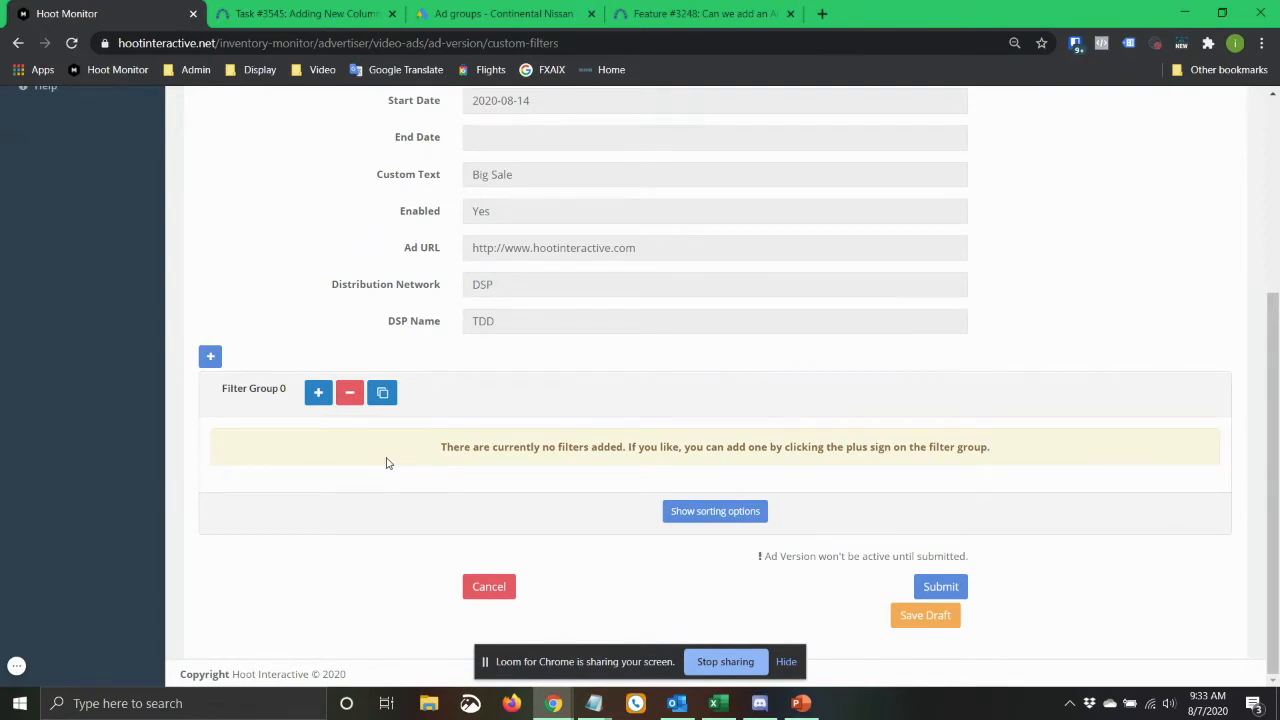
# Add a filter to Filter Group 0 of the ad version where Condition is New.
pyautogui.click(316, 395)
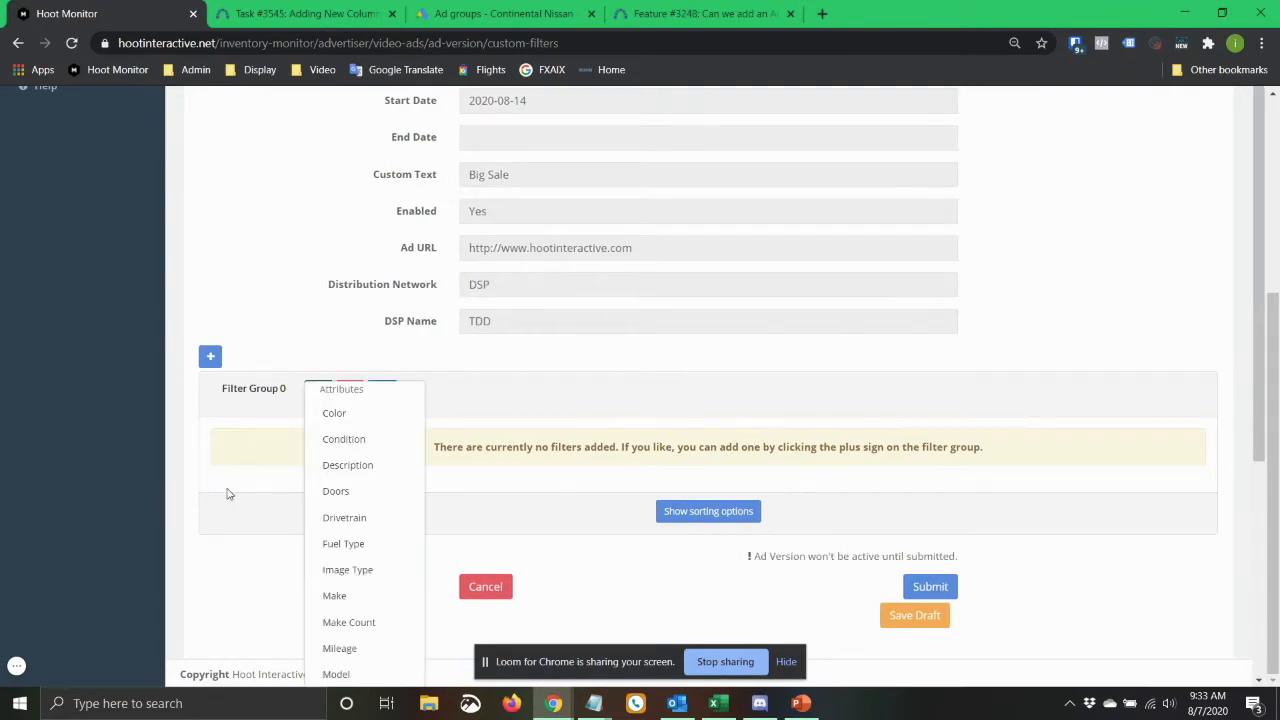
pyautogui.click(357, 440)
pyautogui.click(593, 459)
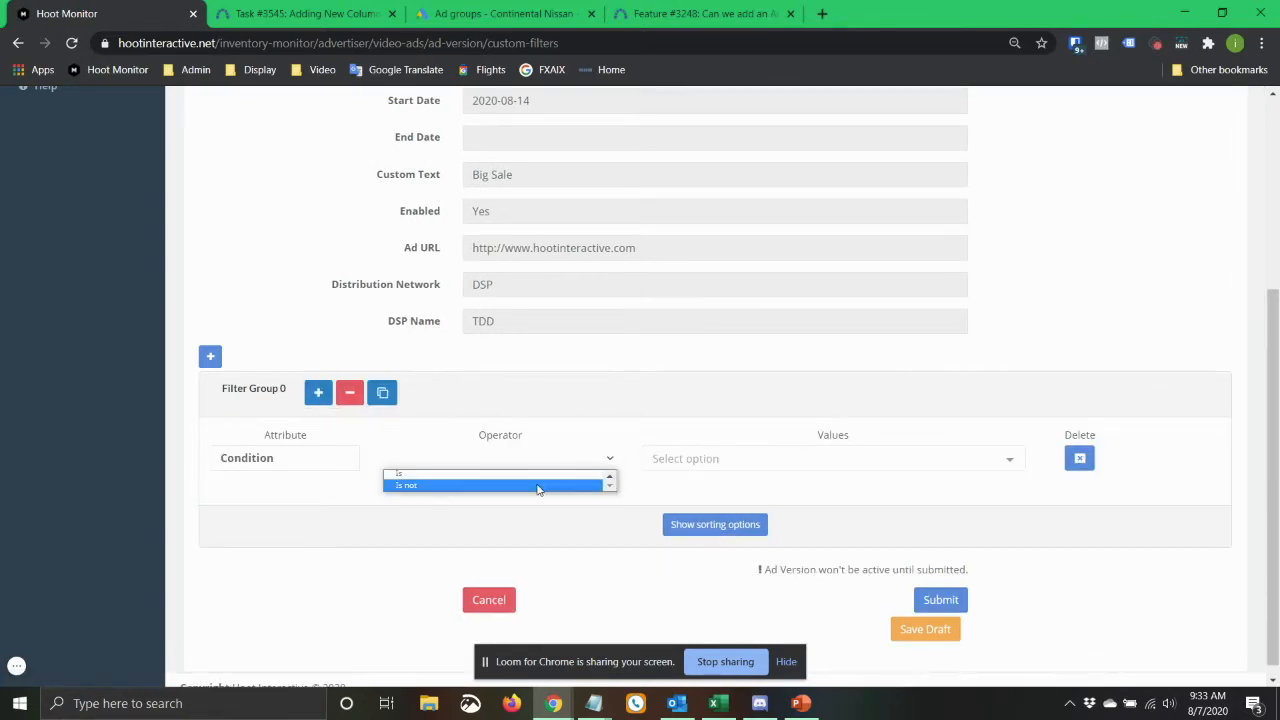
pyautogui.click(536, 475)
pyautogui.click(709, 457)
pyautogui.click(676, 408)
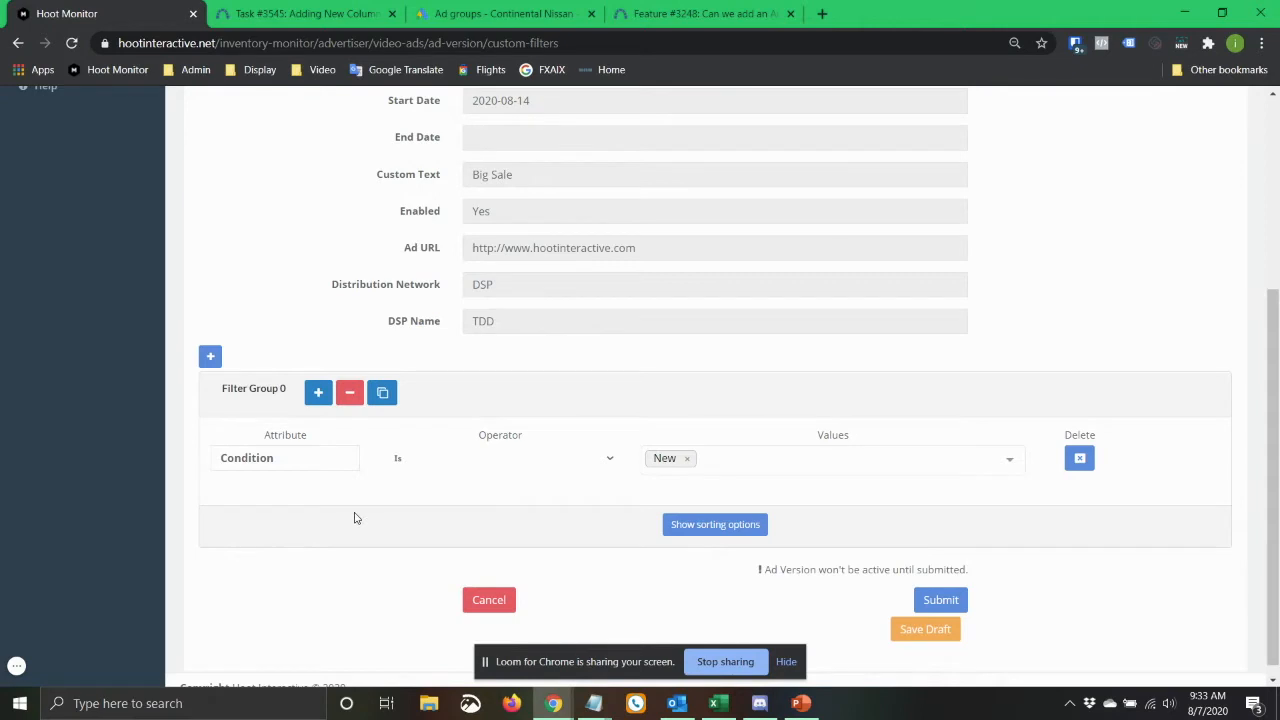
# Abandon the new ad version without submitting it and return to the advertiser's video ads overview.
pyautogui.click(317, 400)
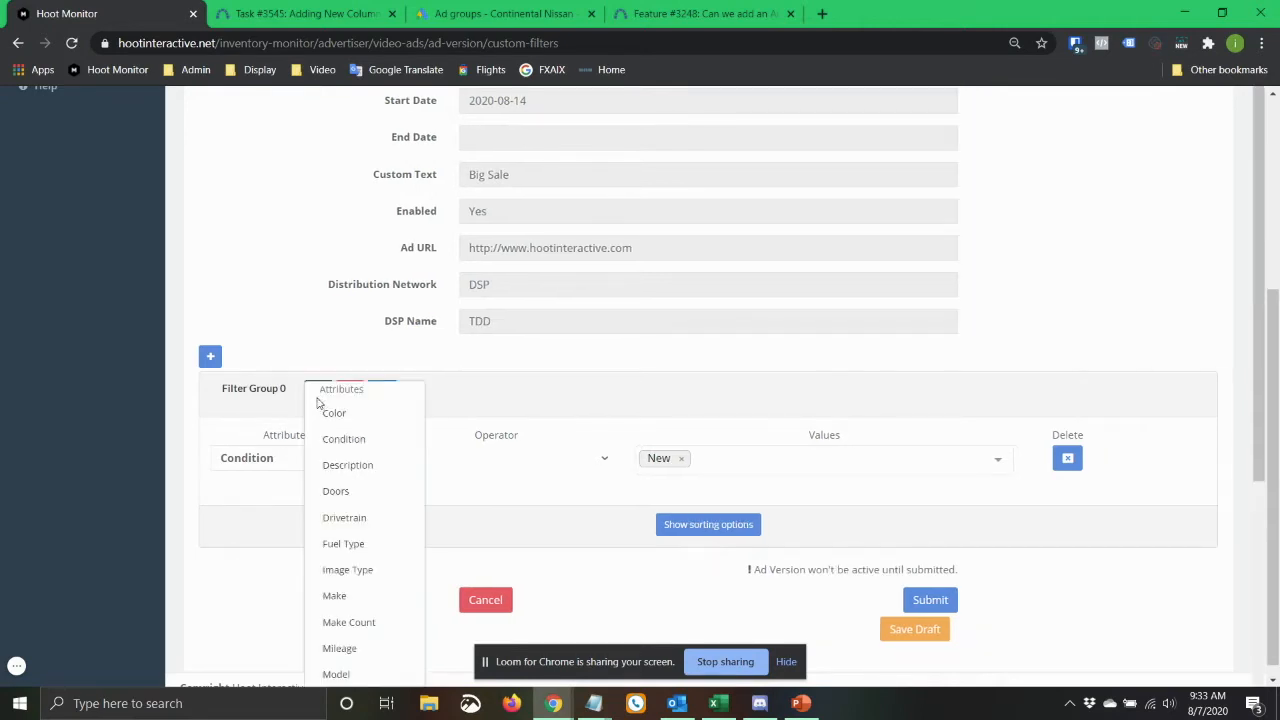
pyautogui.click(526, 457)
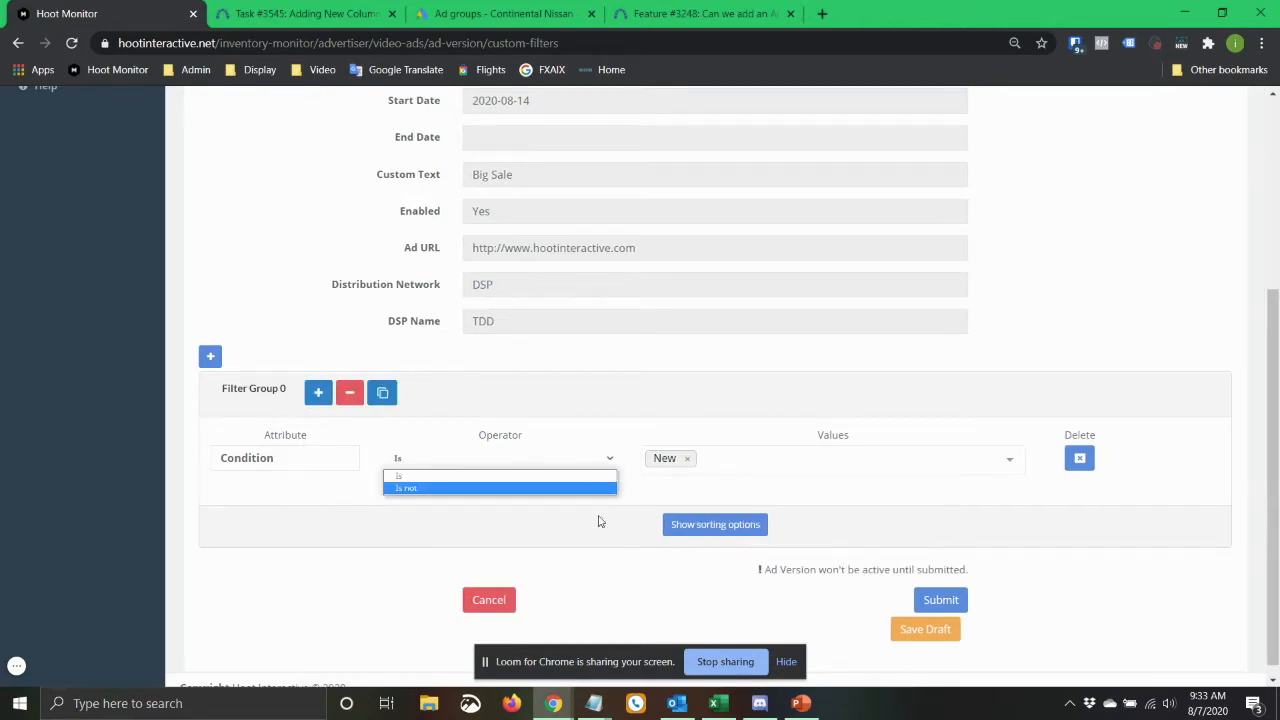
pyautogui.click(317, 523)
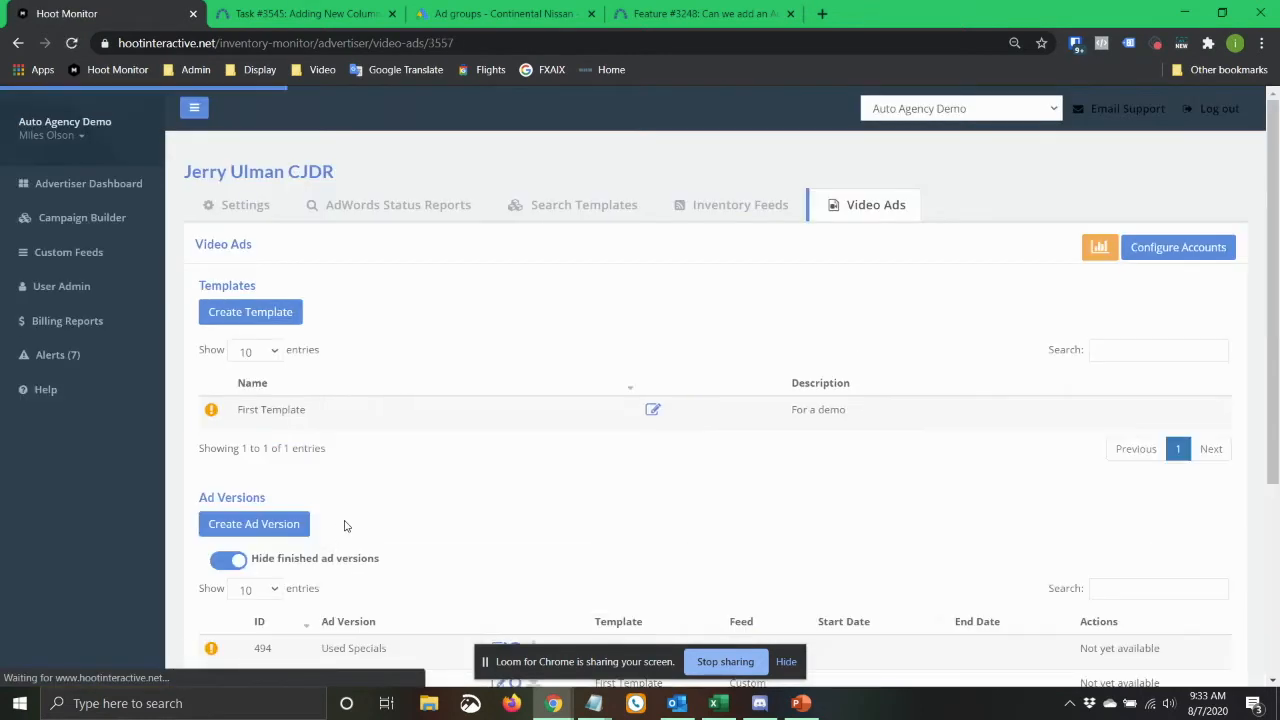
# Open the Used Specials ad version, examine its filter group, and leave it without saving.
pyautogui.scroll(-3, 380, 449)
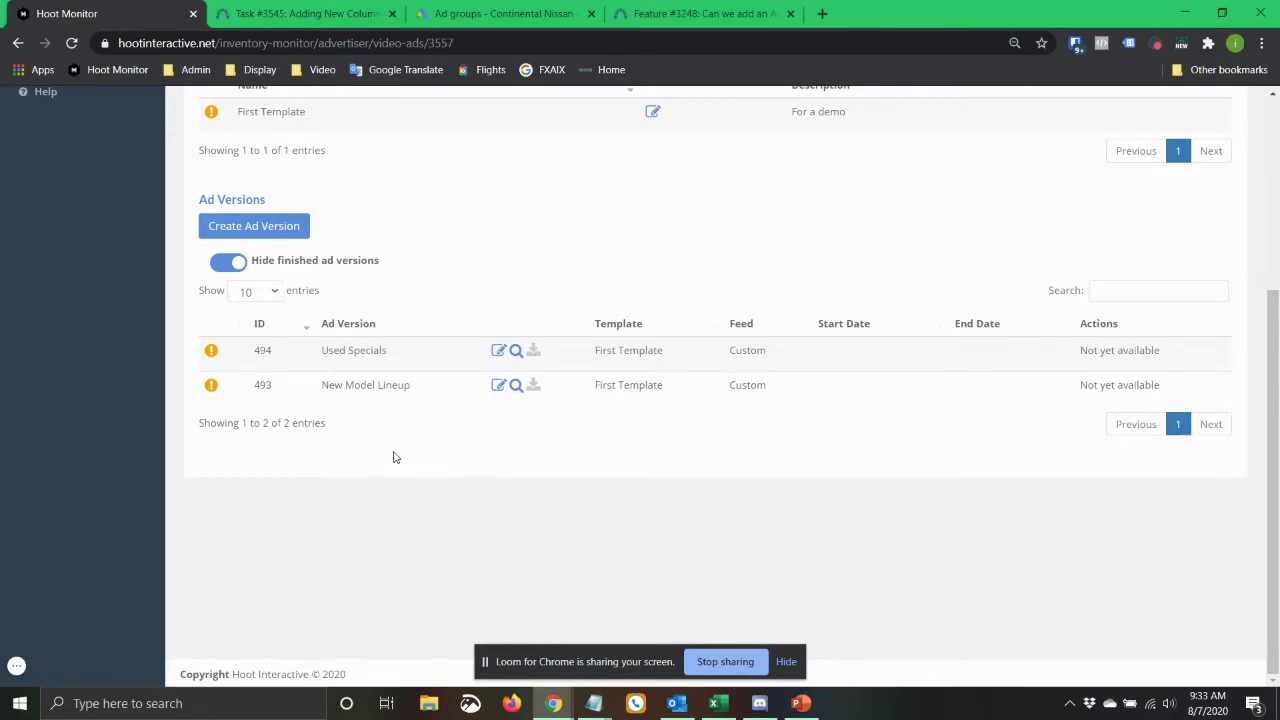
pyautogui.click(498, 350)
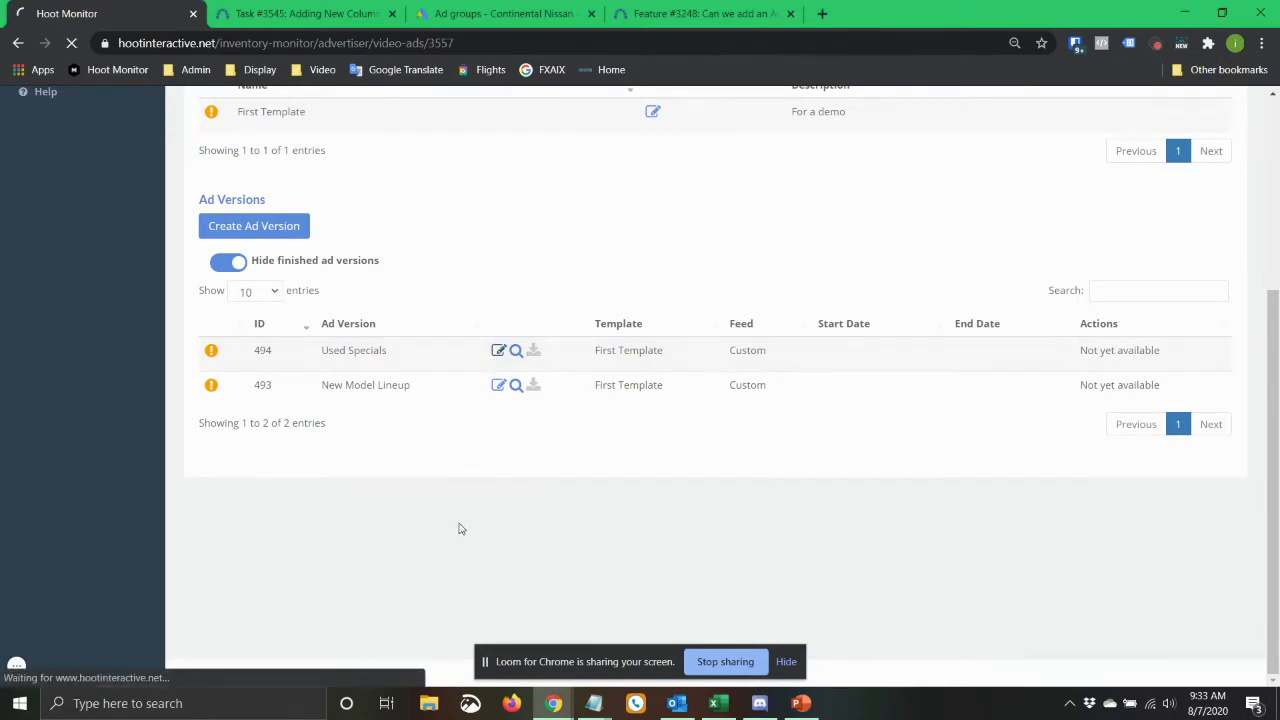
pyautogui.scroll(-5, 389, 420)
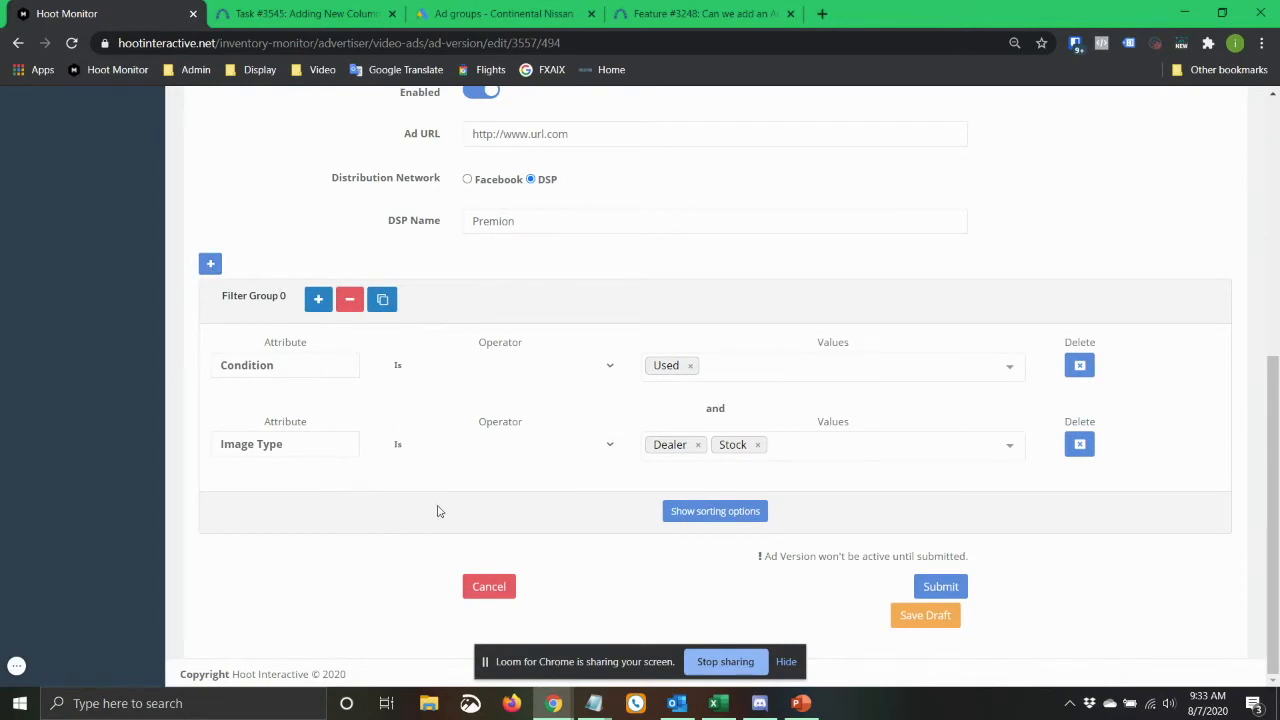
pyautogui.click(486, 586)
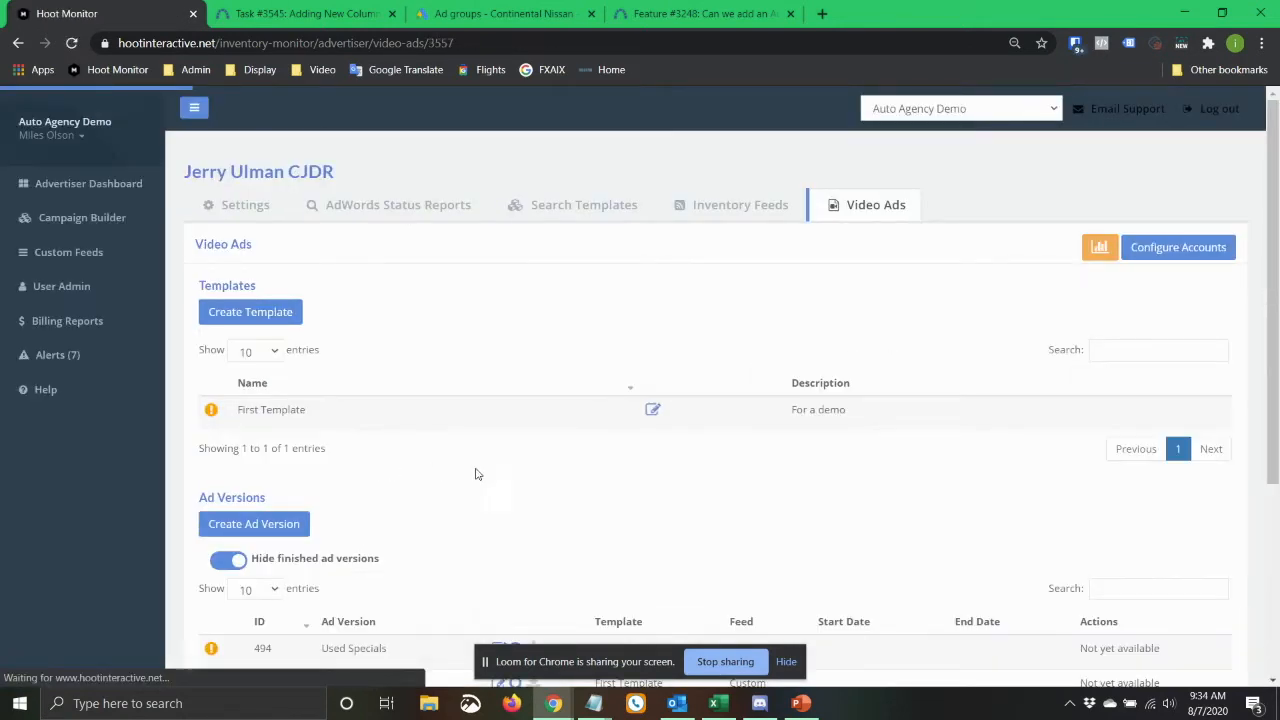
# Check the new functionality slide in PowerPoint, and return to Hoot Monitor to open the custom feeds.
pyautogui.hotkey('alt', 'Tab')
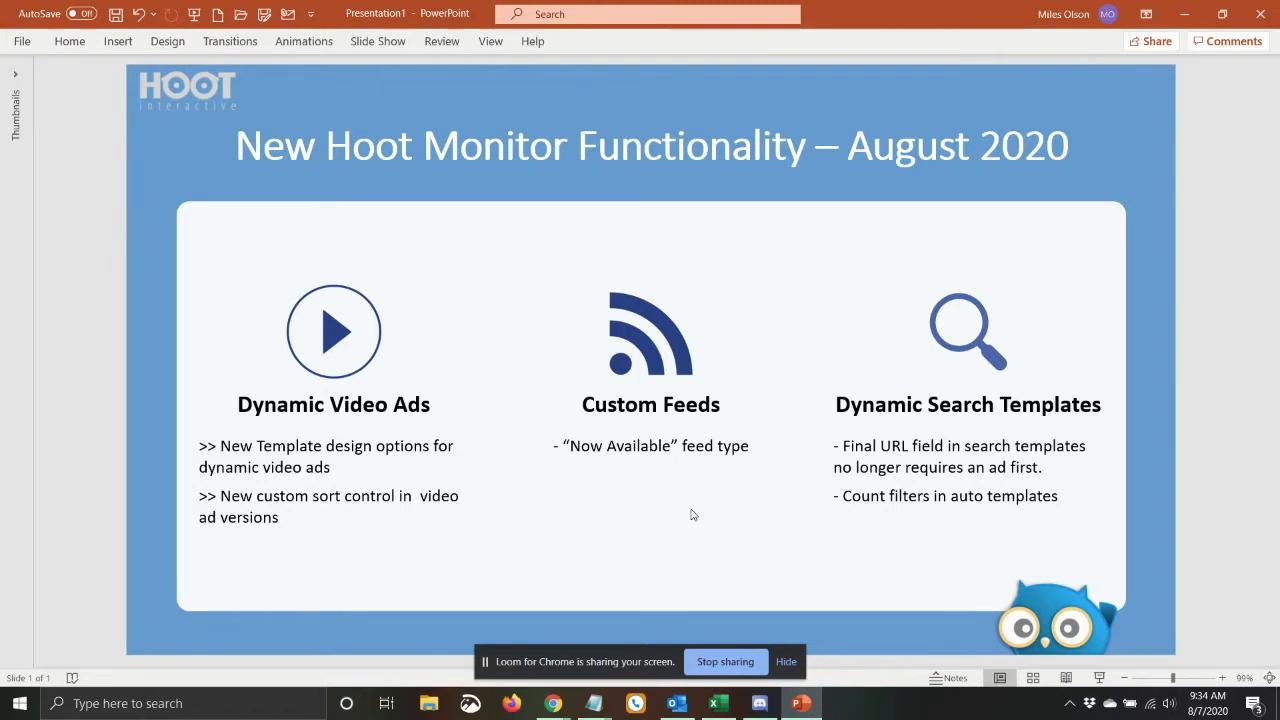
pyautogui.hotkey('alt', 'Tab')
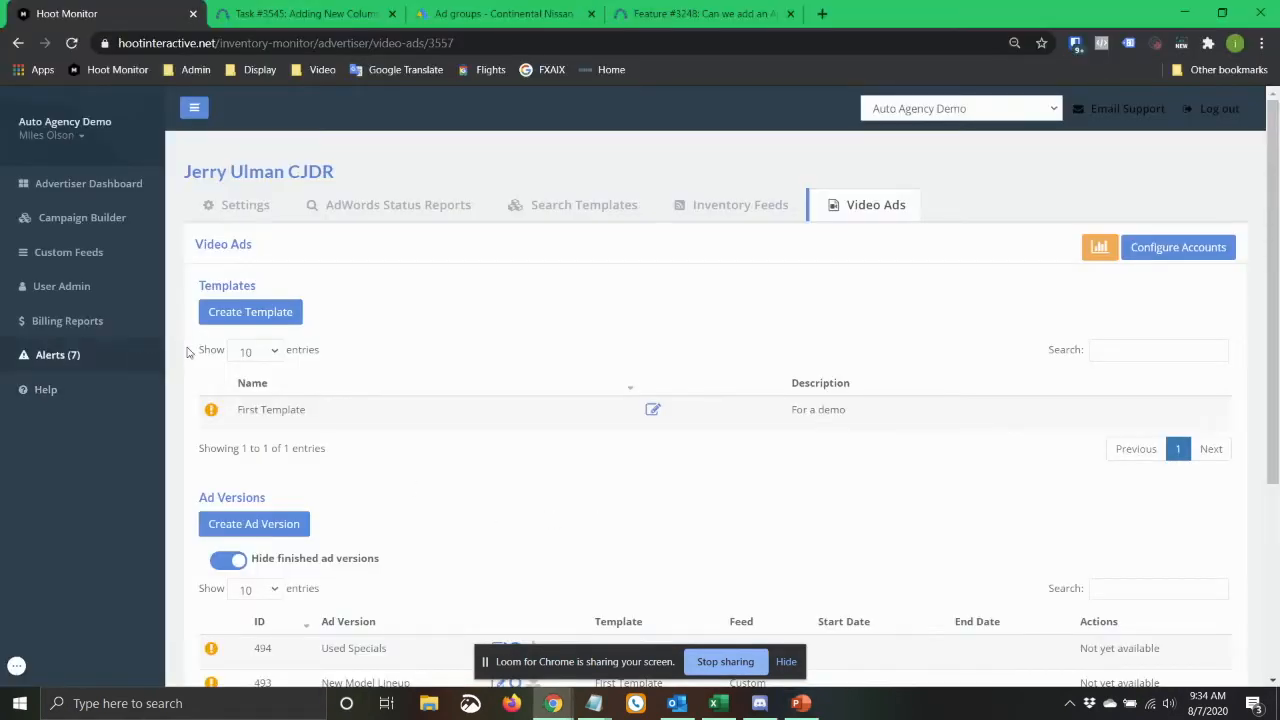
pyautogui.click(50, 258)
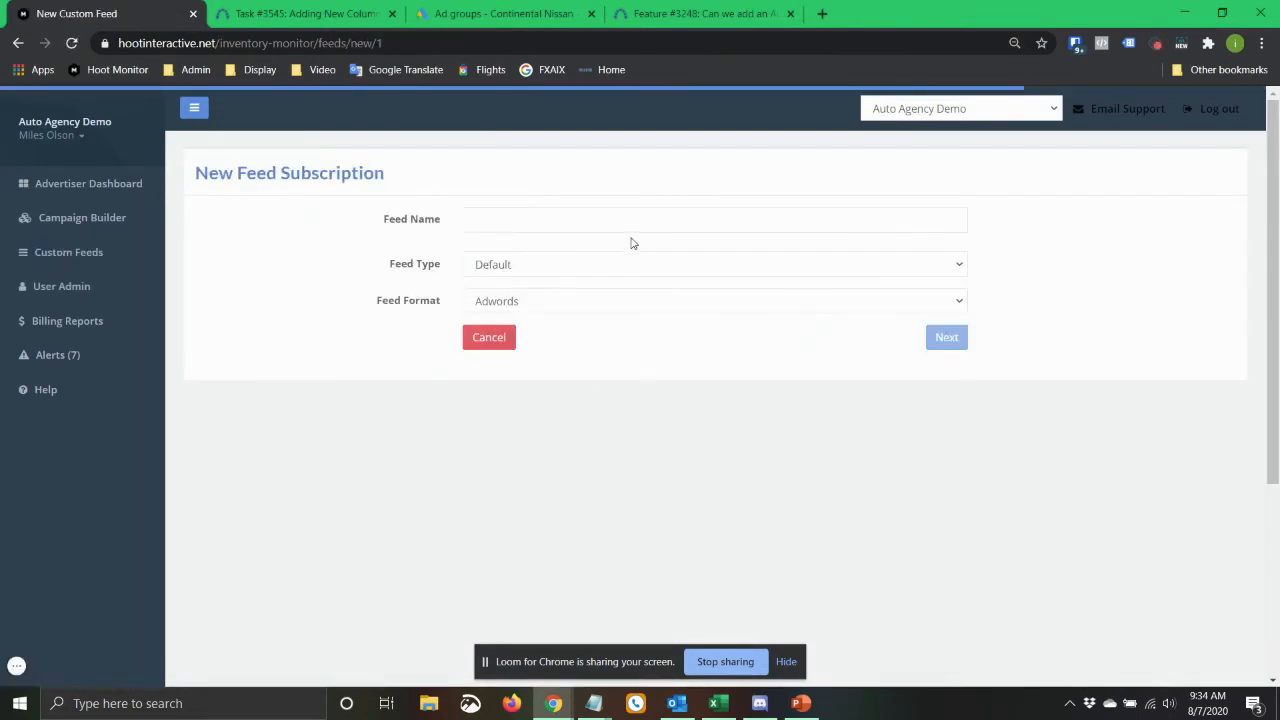
# Start a new feed subscription and name it Just Arrived.
pyautogui.click(632, 222)
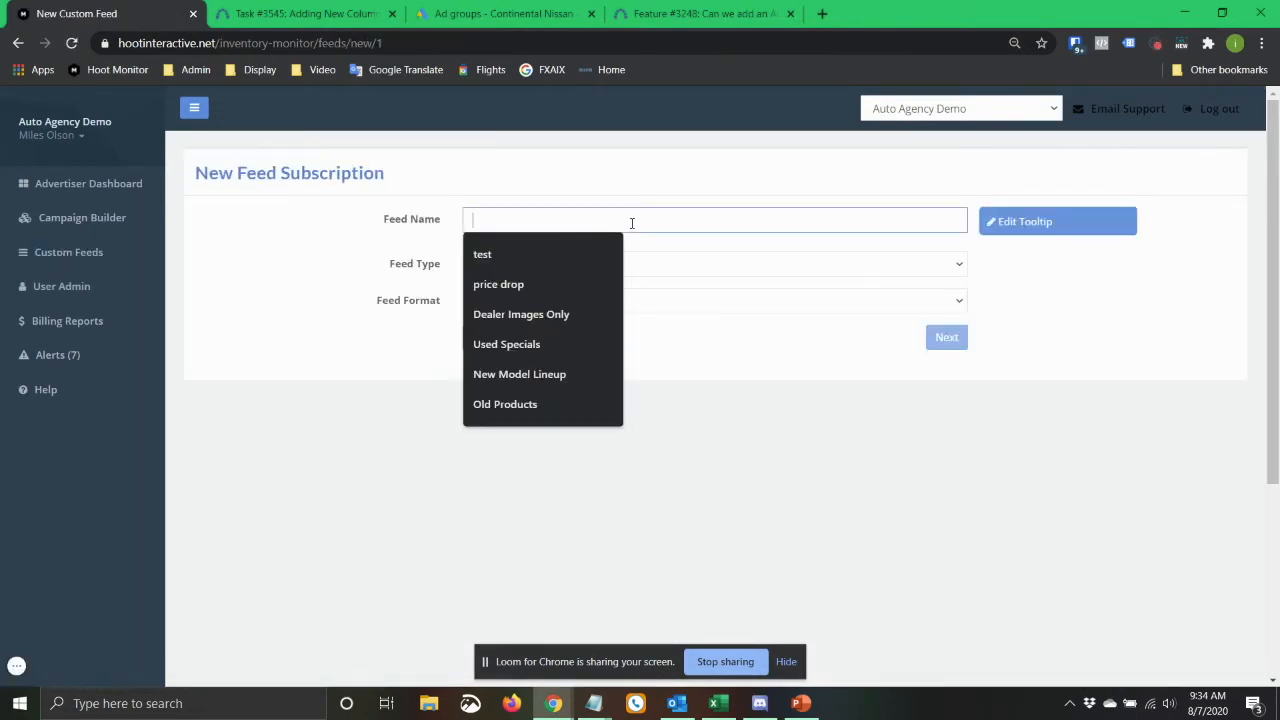
pyautogui.click(577, 252)
pyautogui.click(551, 260)
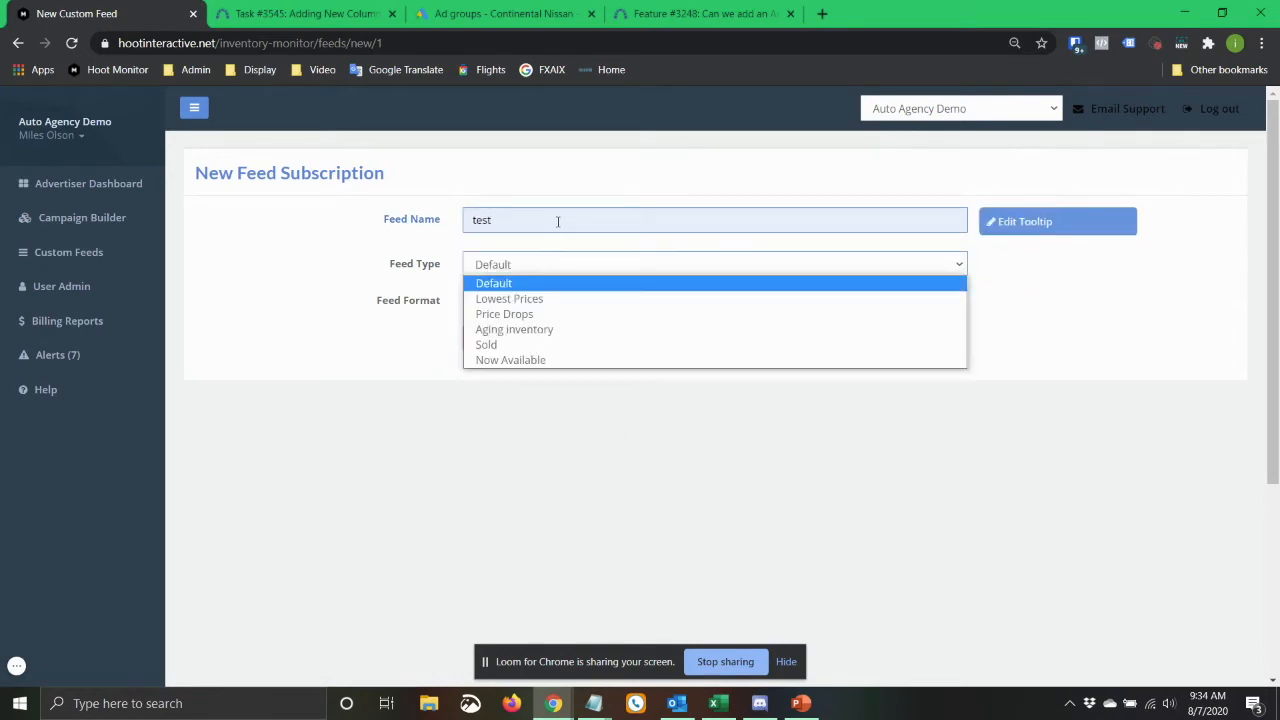
pyautogui.doubleClick(558, 221)
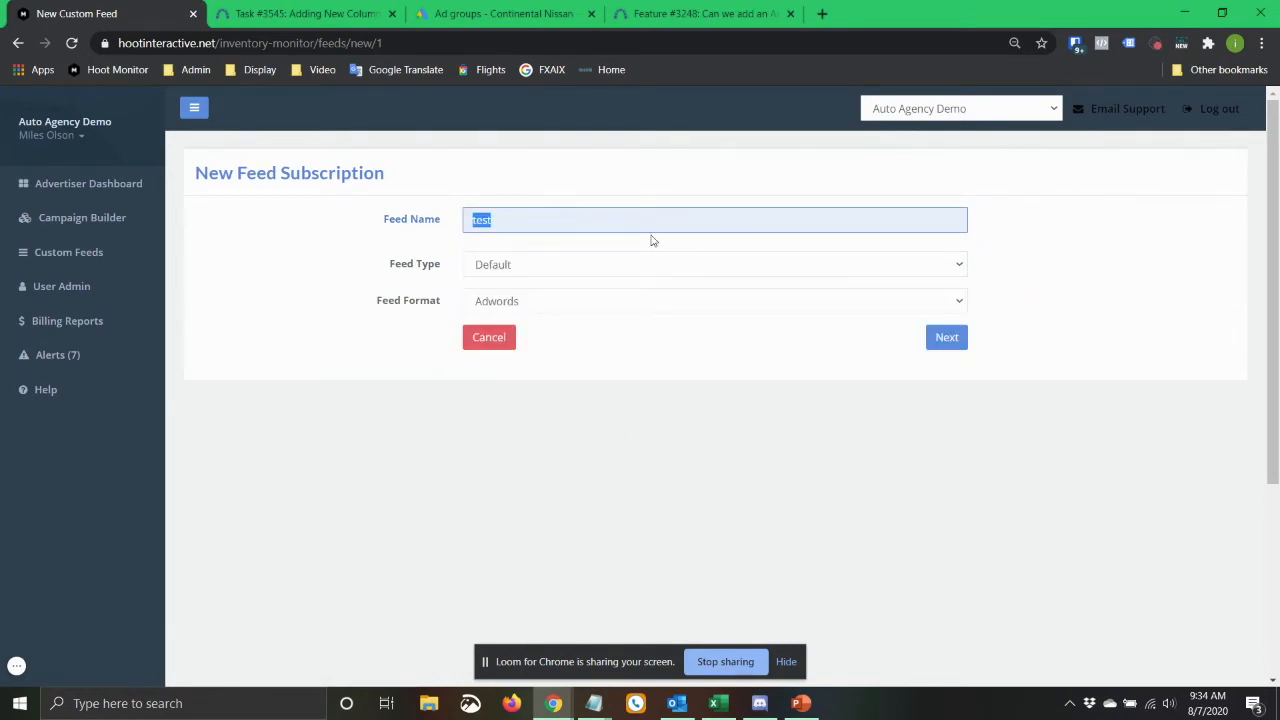
pyautogui.write('Just Arrived')
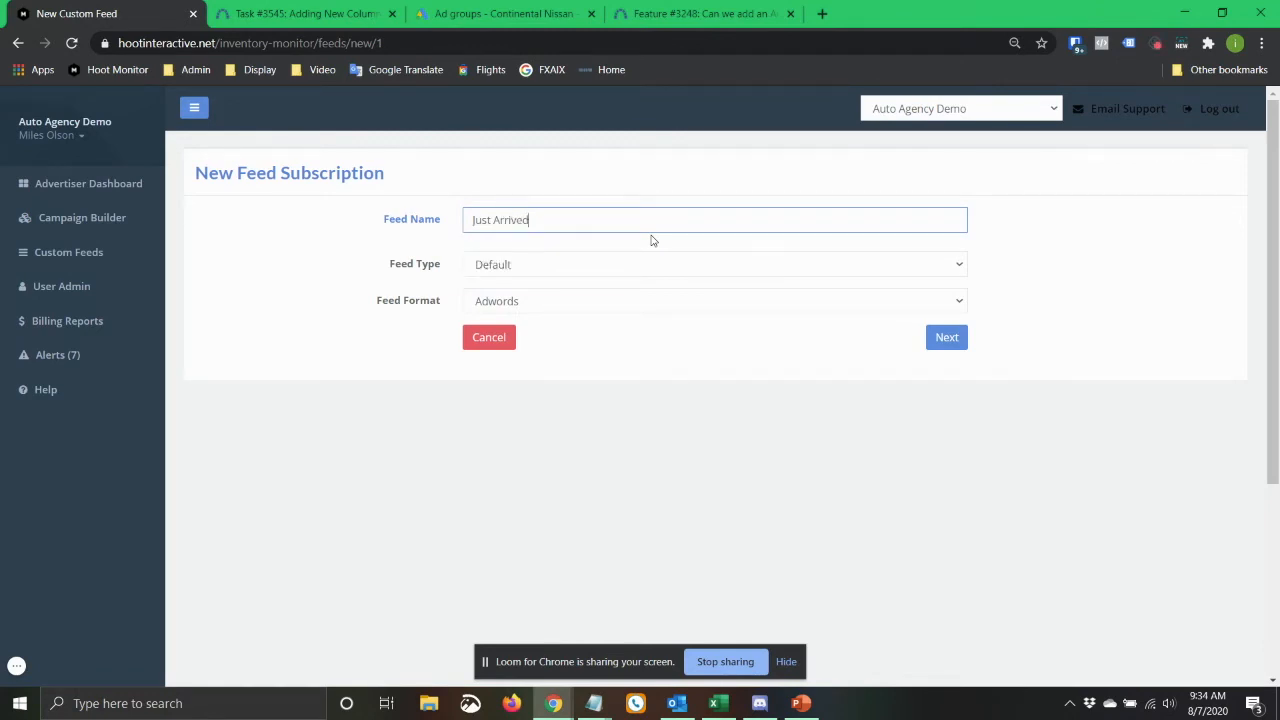
# Set the feed type to Now Available with the Adwords feed format, and continue to the feed's details.
pyautogui.click(600, 264)
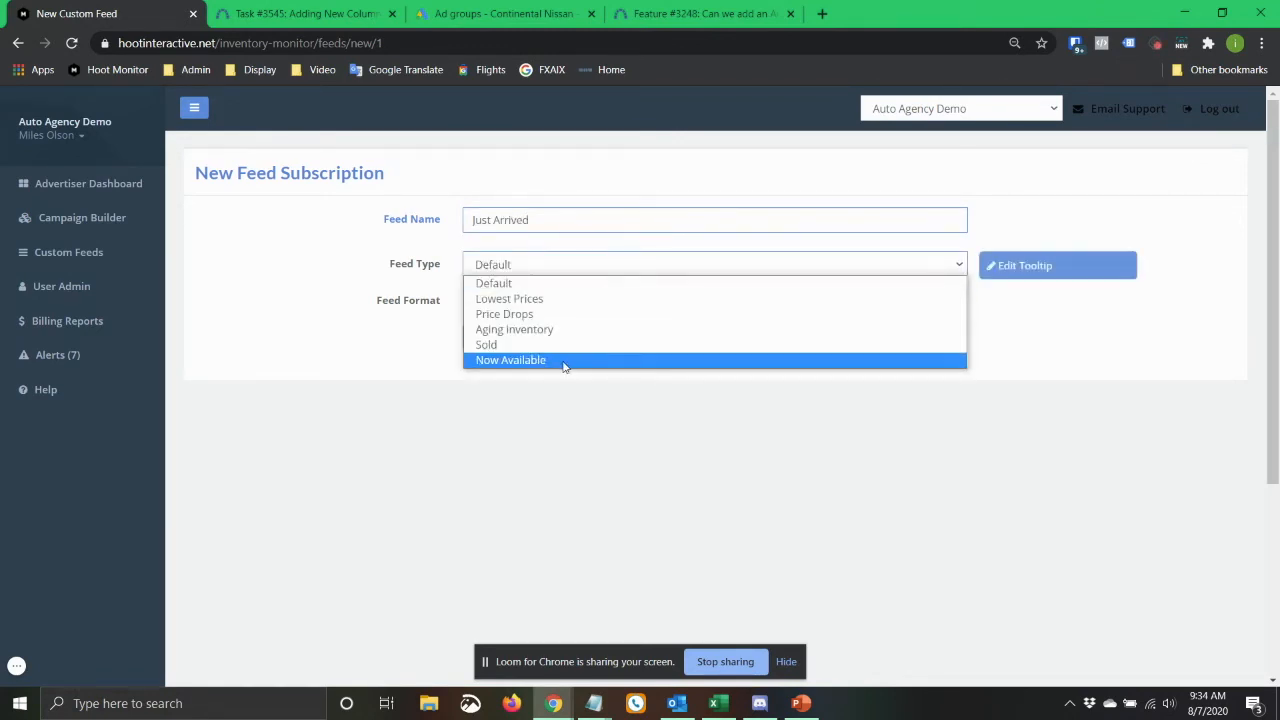
pyautogui.click(498, 363)
pyautogui.click(575, 305)
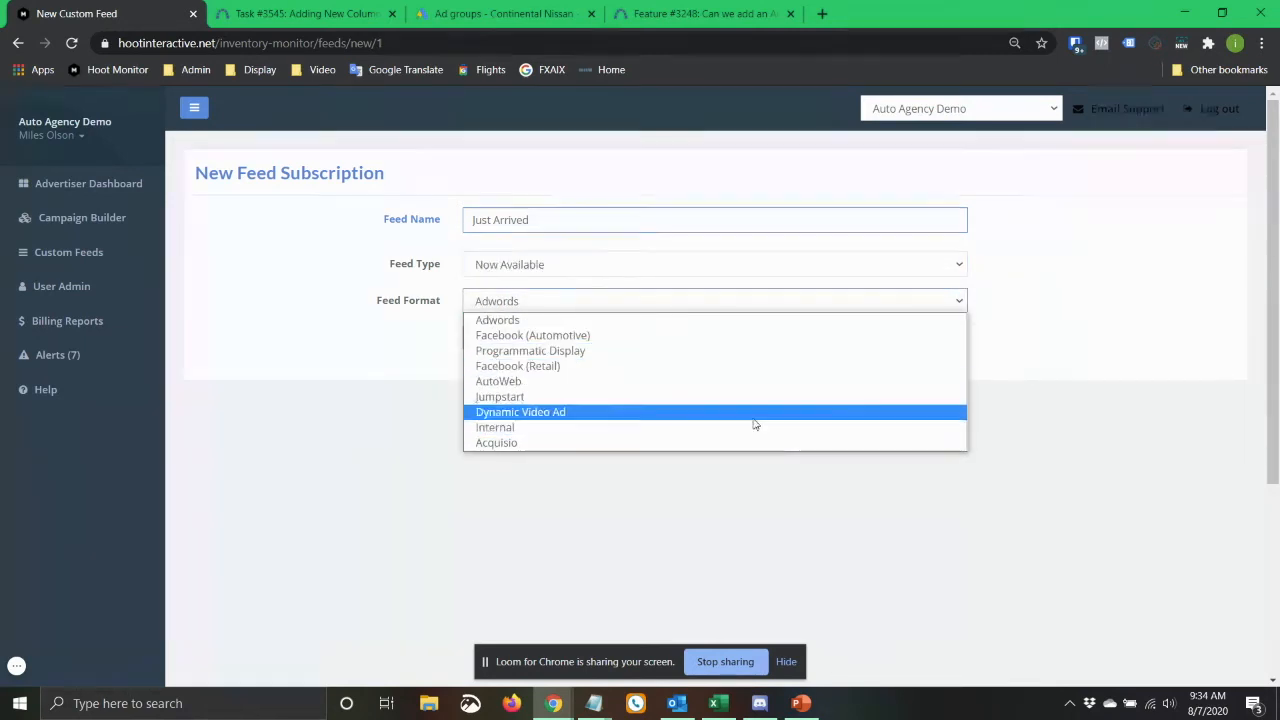
pyautogui.click(549, 322)
pyautogui.click(946, 340)
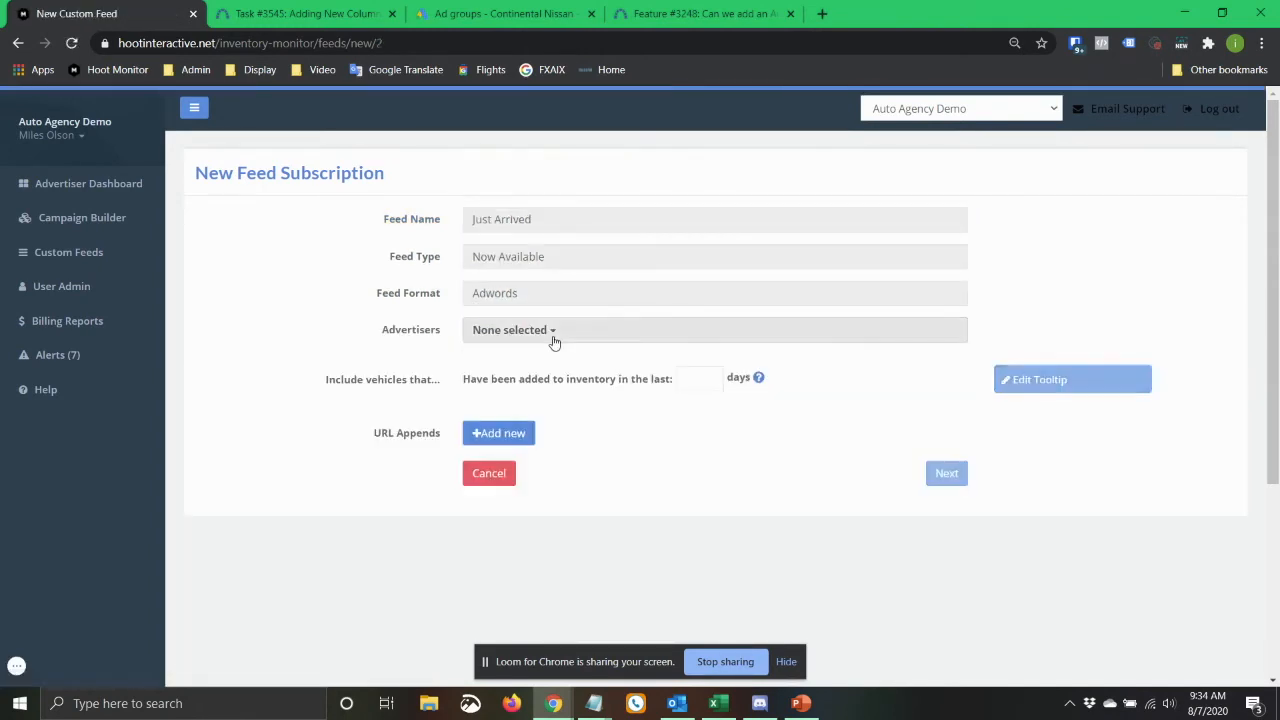
# Select Continental Nissan as the feed's advertiser.
pyautogui.click(553, 341)
pyautogui.click(505, 425)
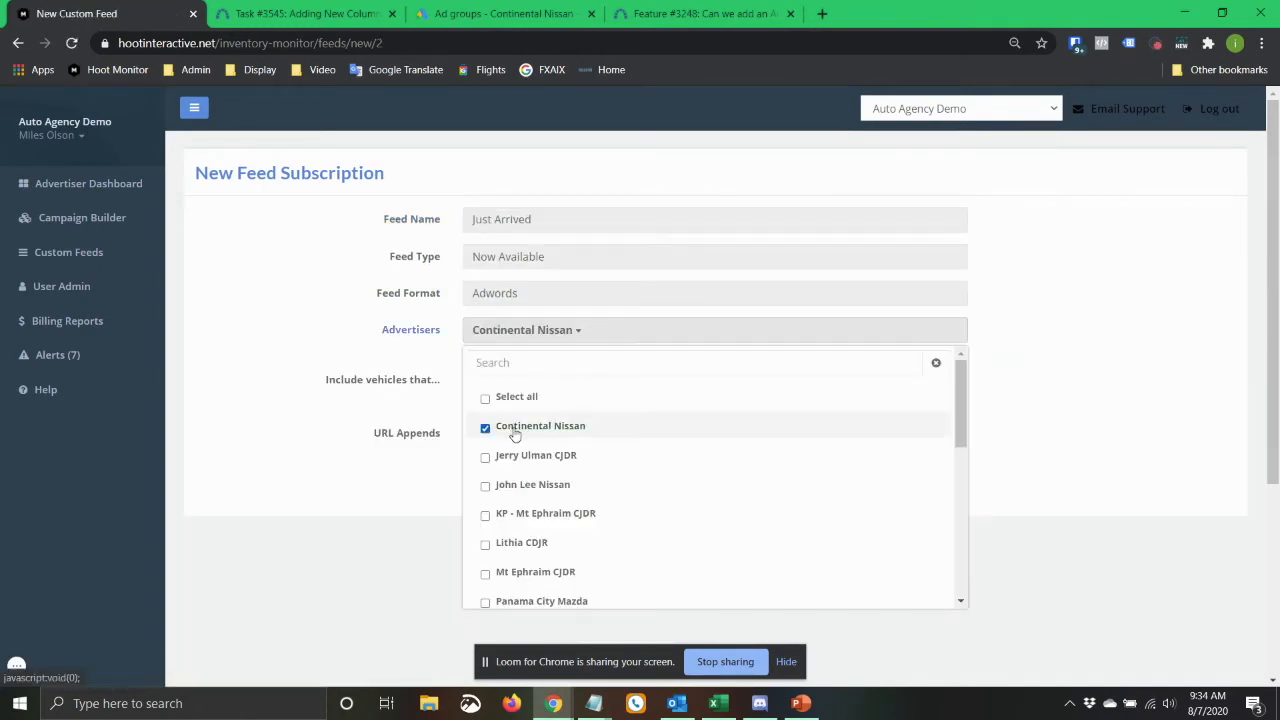
pyautogui.click(283, 339)
# Include vehicles added to inventory in the last 7 days, and submit the feed without any filters.
pyautogui.scroll(-3, 634, 254)
pyautogui.scroll(2, 554, 269)
pyautogui.click(719, 293)
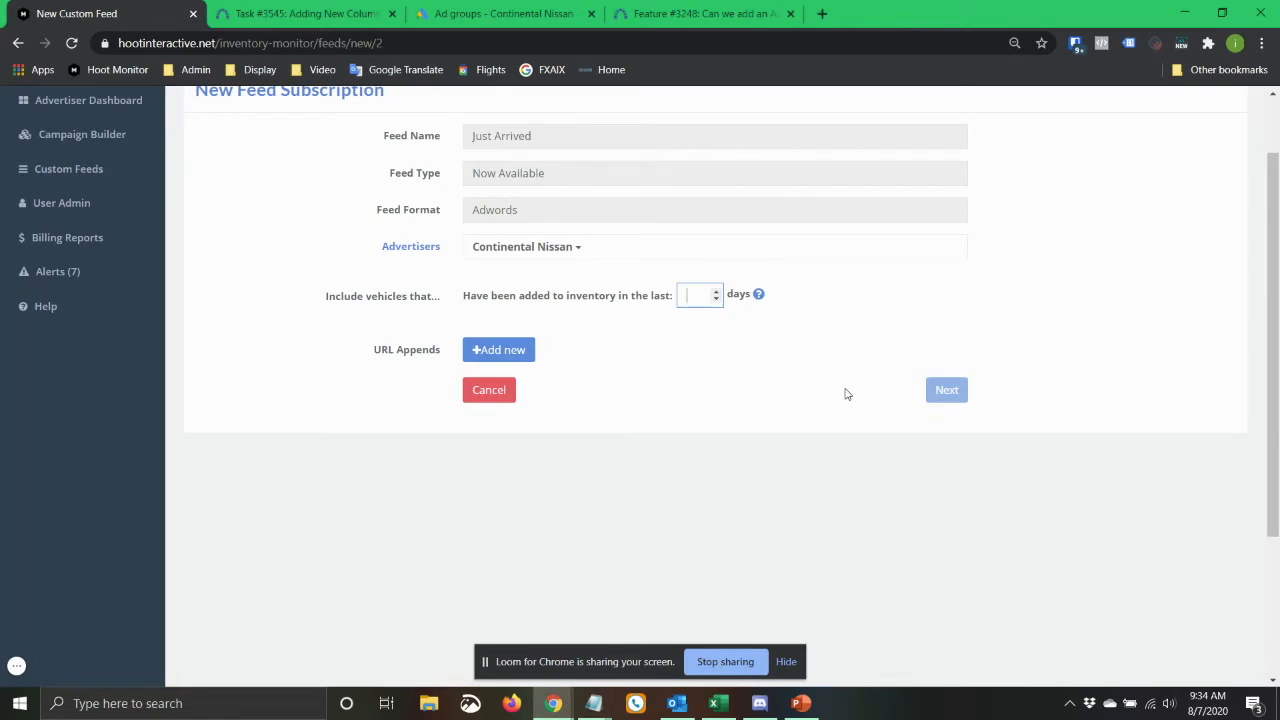
pyautogui.write('7')
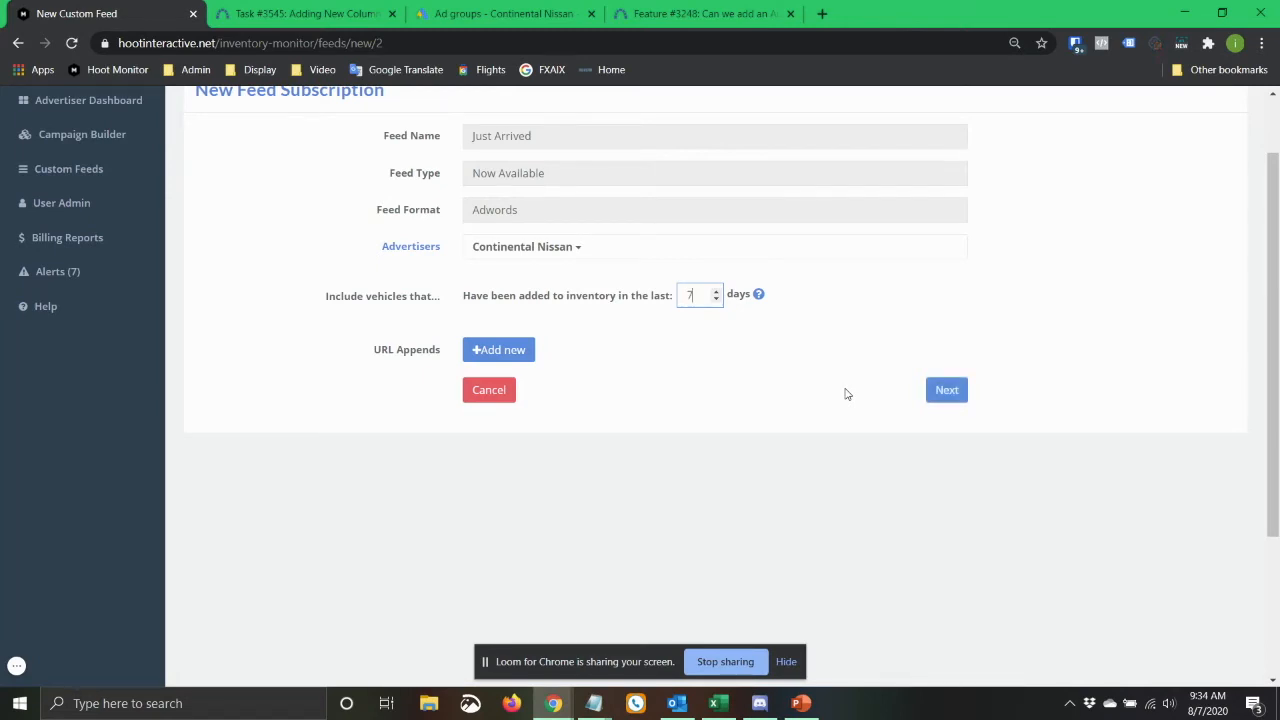
pyautogui.click(729, 432)
pyautogui.click(958, 395)
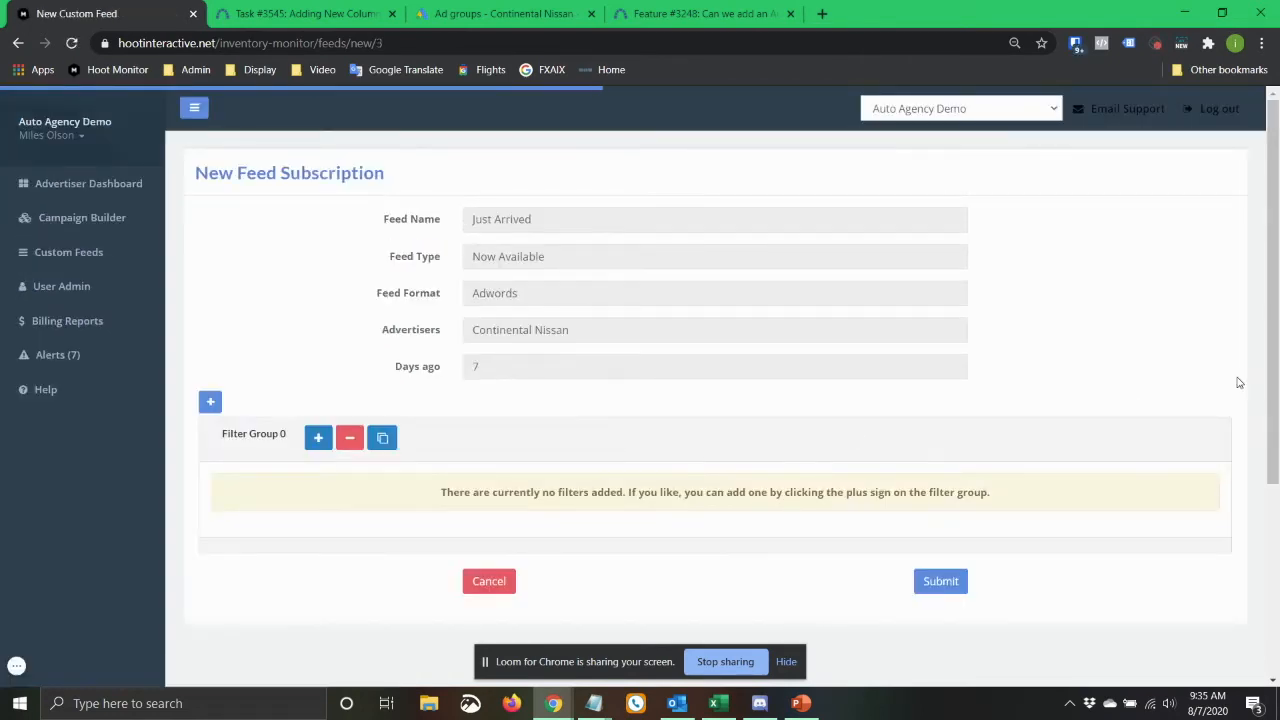
pyautogui.scroll(-2, 1127, 459)
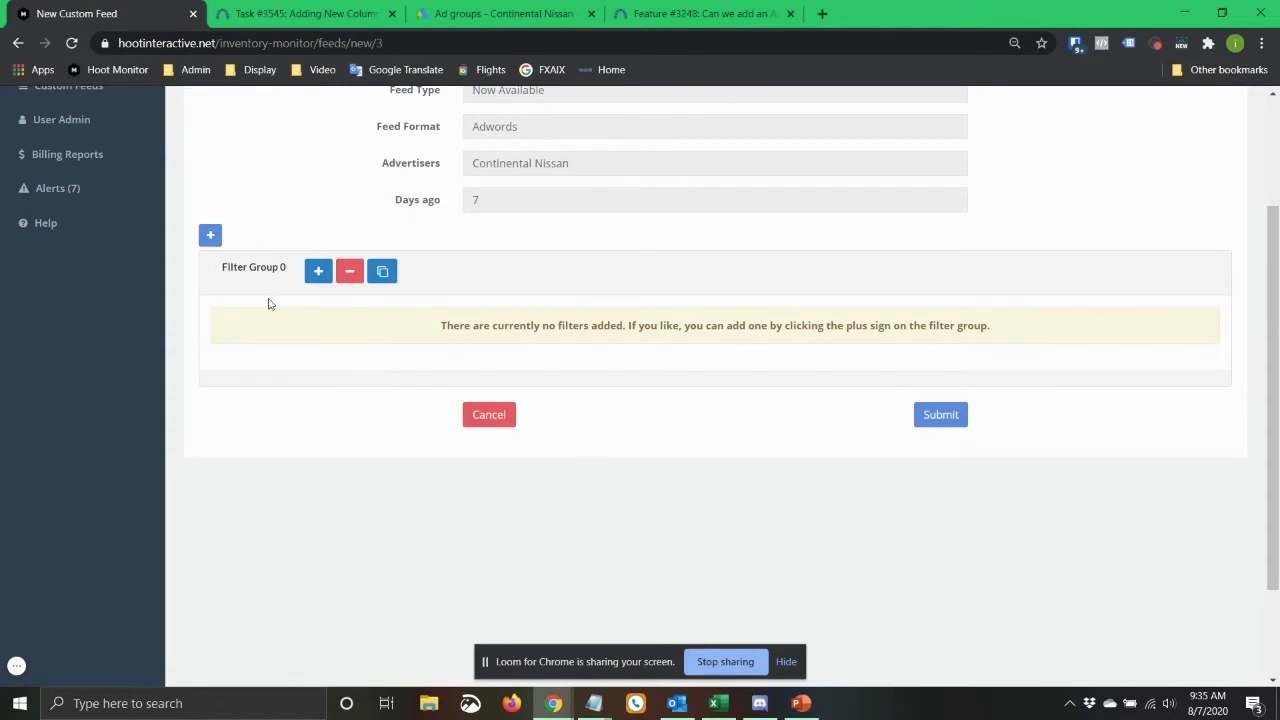
pyautogui.click(946, 428)
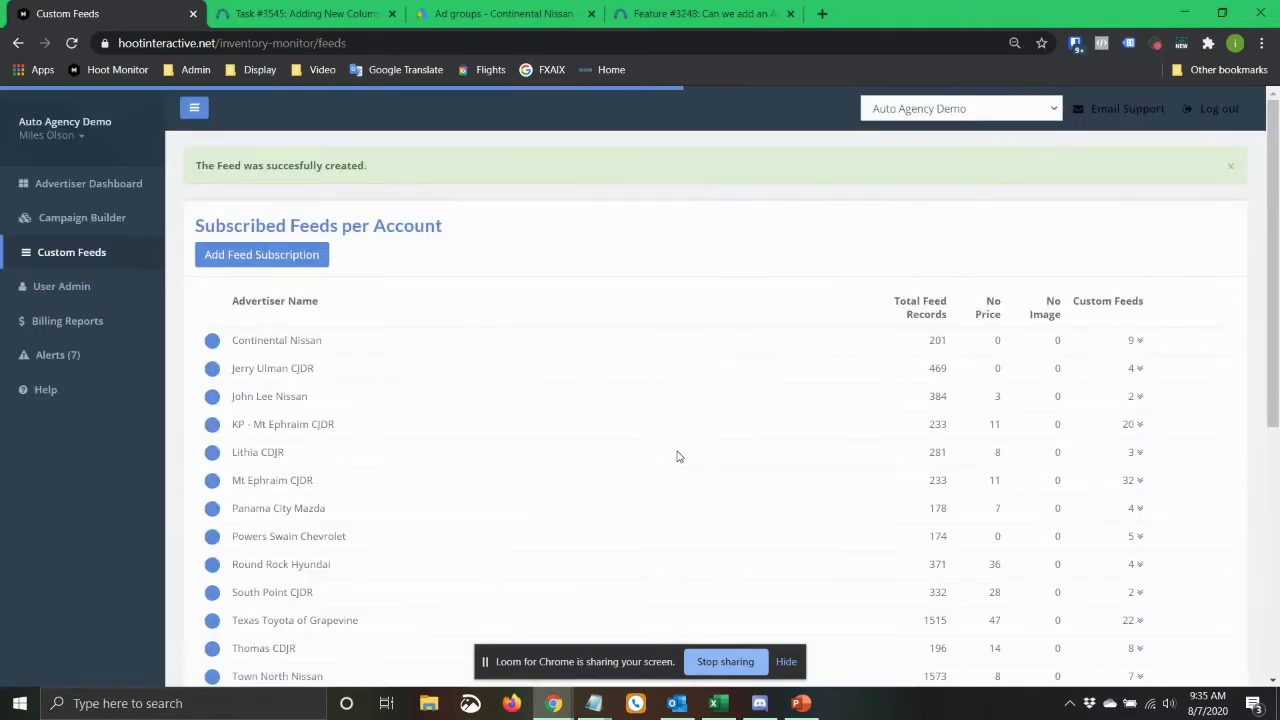
# Expand Continental Nissan's custom feeds and compare the details of the two Just Arrived feeds.
pyautogui.click(421, 350)
pyautogui.scroll(-1, 440, 400)
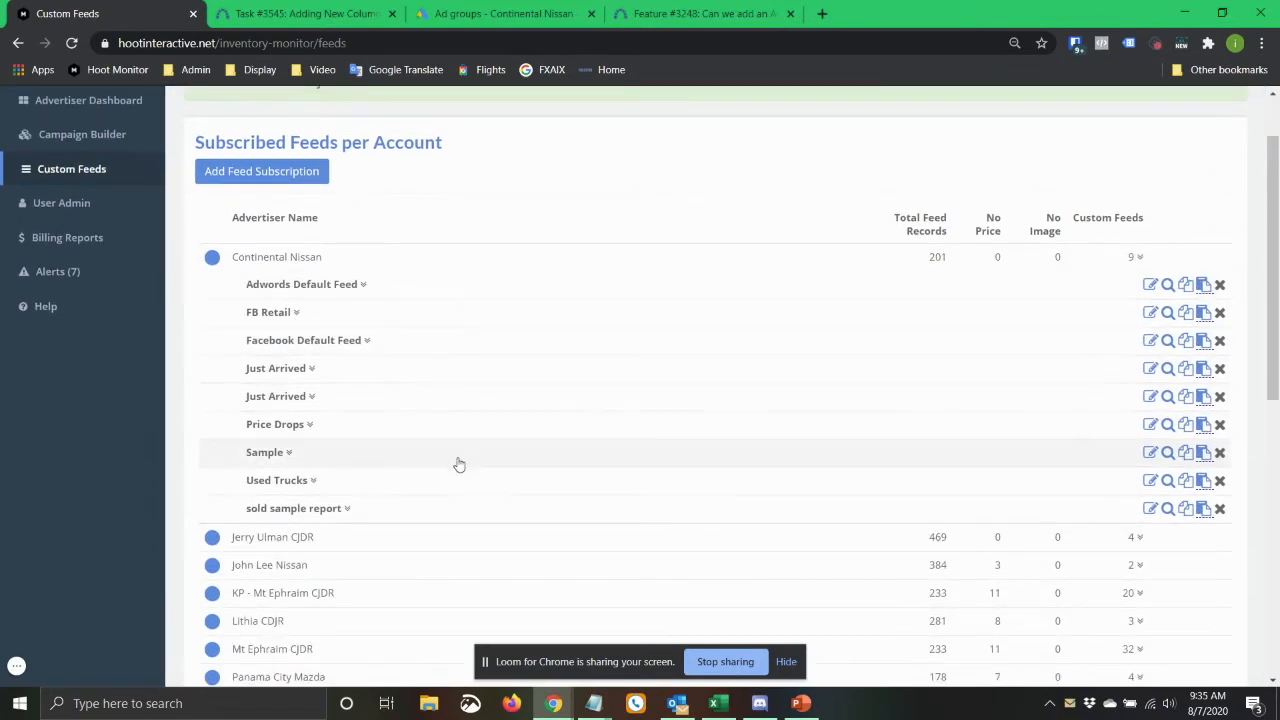
pyautogui.click(288, 398)
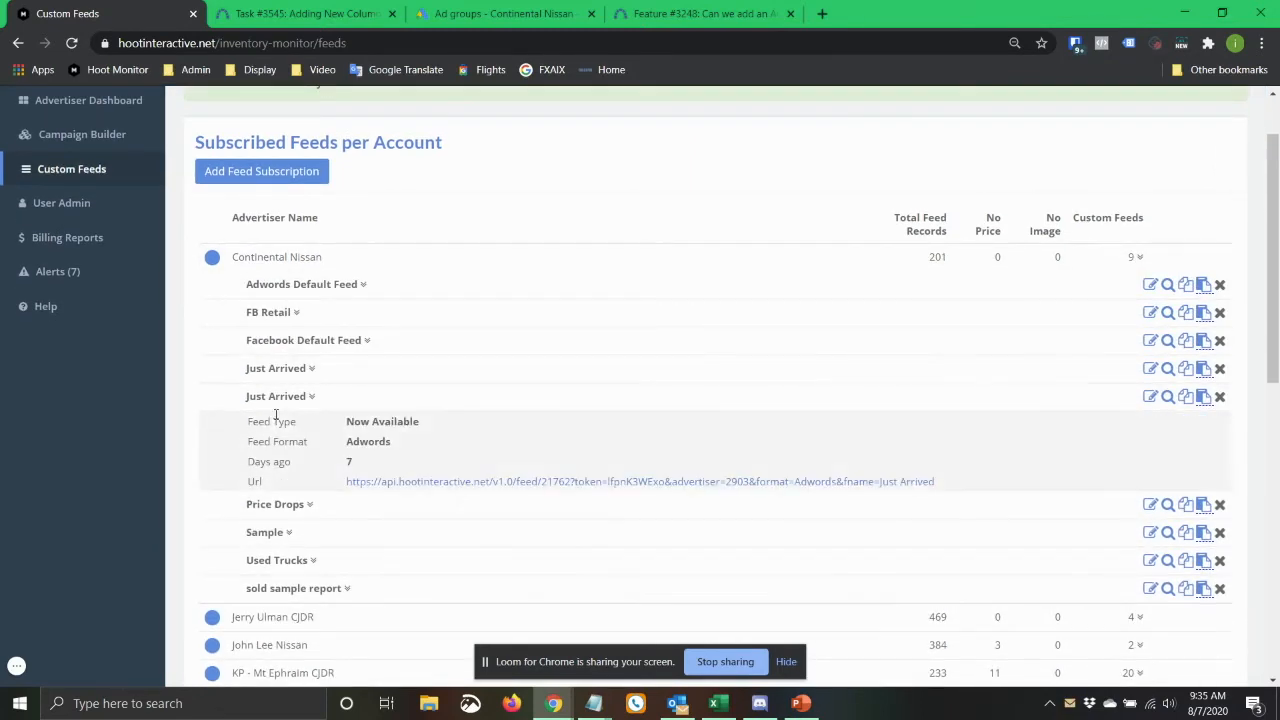
pyautogui.click(290, 376)
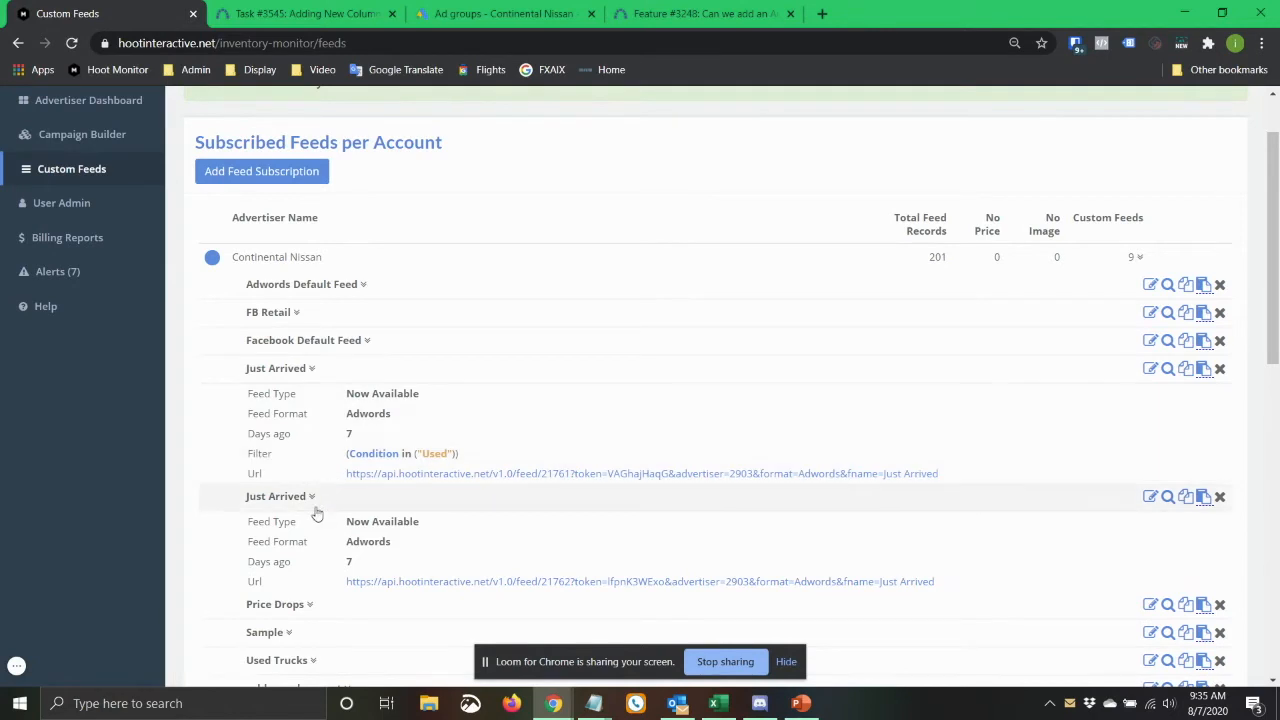
# View the feed data of the Just Arrived feed without a filter, and examine its entry count, vehicles and columns.
pyautogui.scroll(-2, 314, 500)
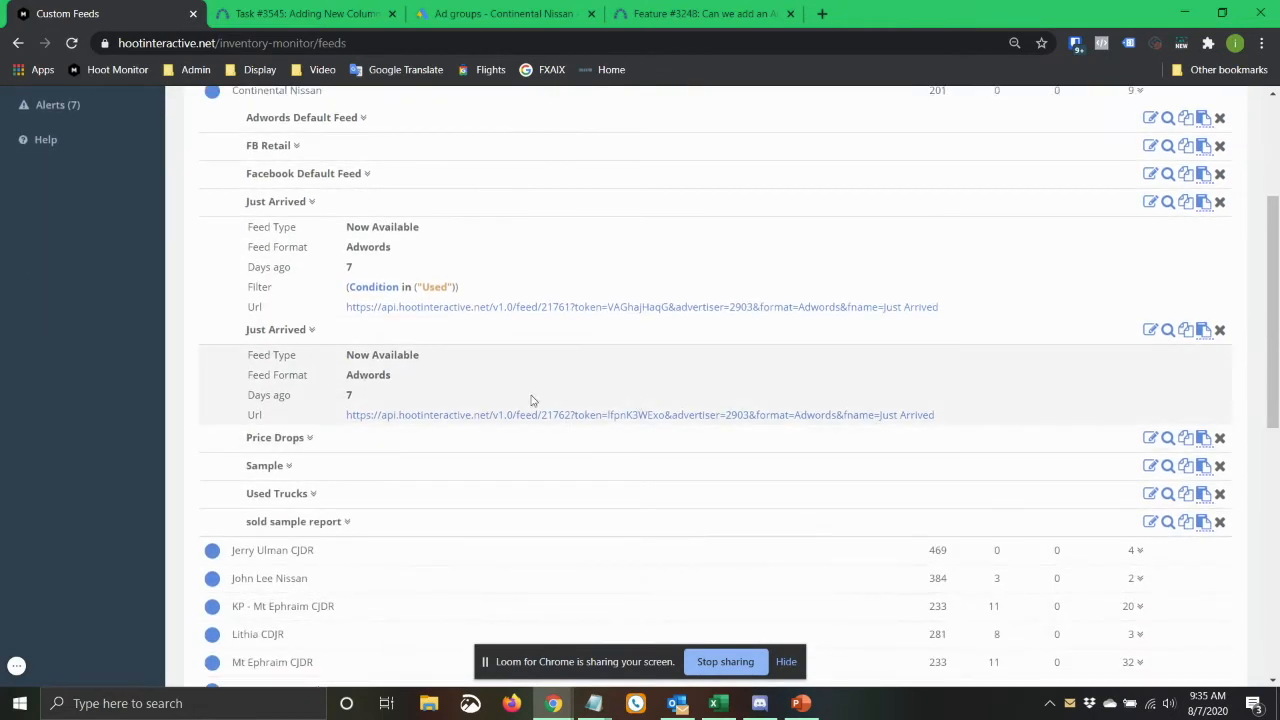
pyautogui.click(1168, 330)
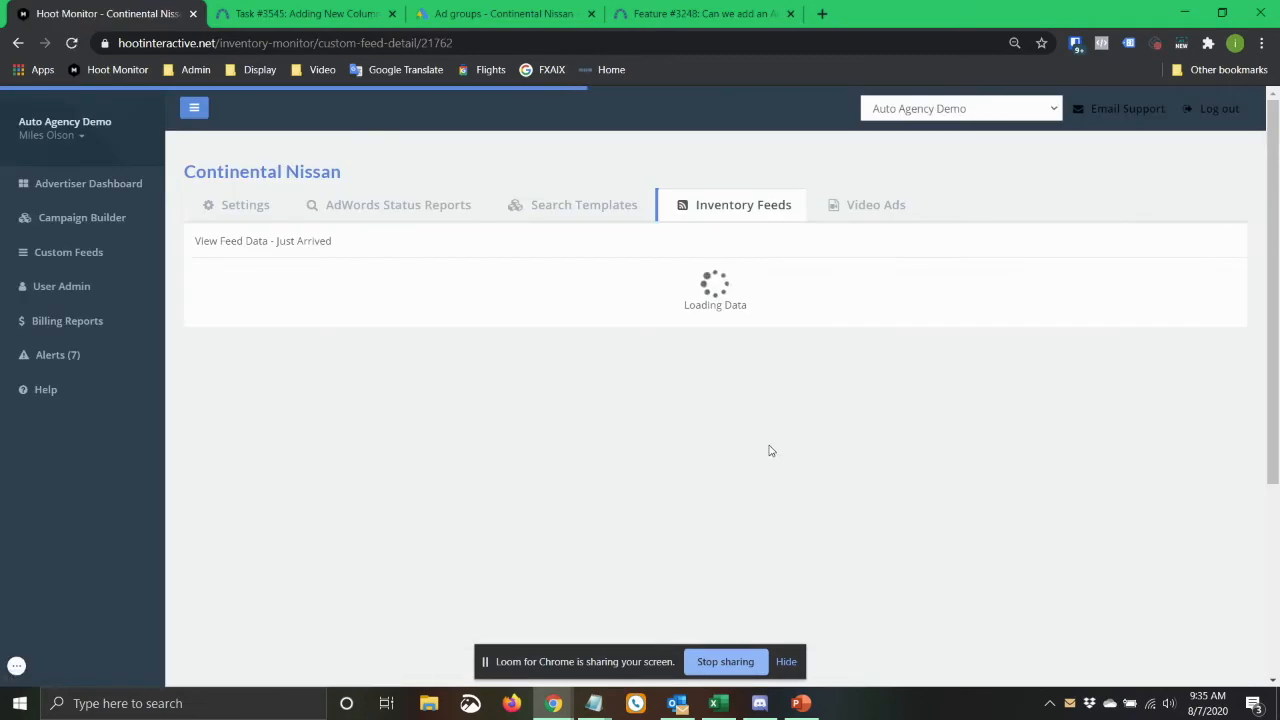
pyautogui.scroll(-1, 771, 442)
pyautogui.scroll(-10, 771, 442)
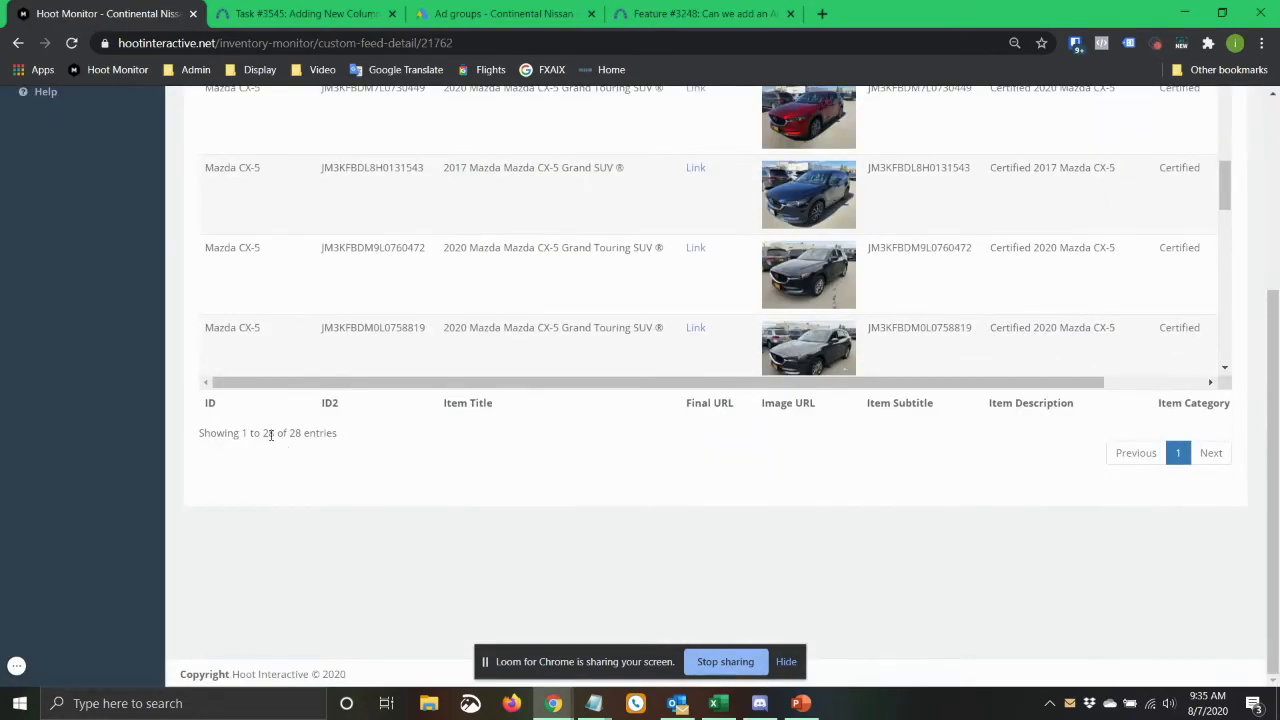
pyautogui.doubleClick(268, 434)
pyautogui.scroll(2, 1275, 332)
pyautogui.moveTo(1232, 344); pyautogui.dragTo(1228, 295)
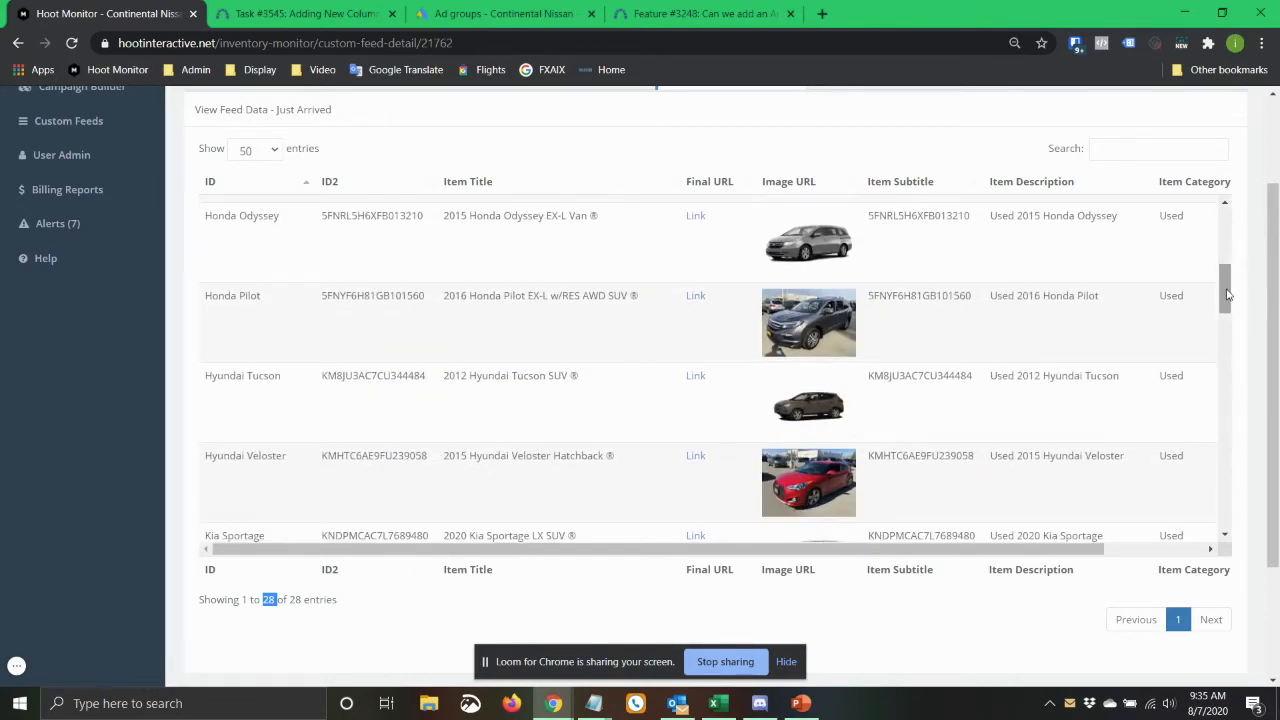
pyautogui.moveTo(740, 553); pyautogui.dragTo(1014, 557)
pyautogui.moveTo(643, 557); pyautogui.dragTo(297, 543)
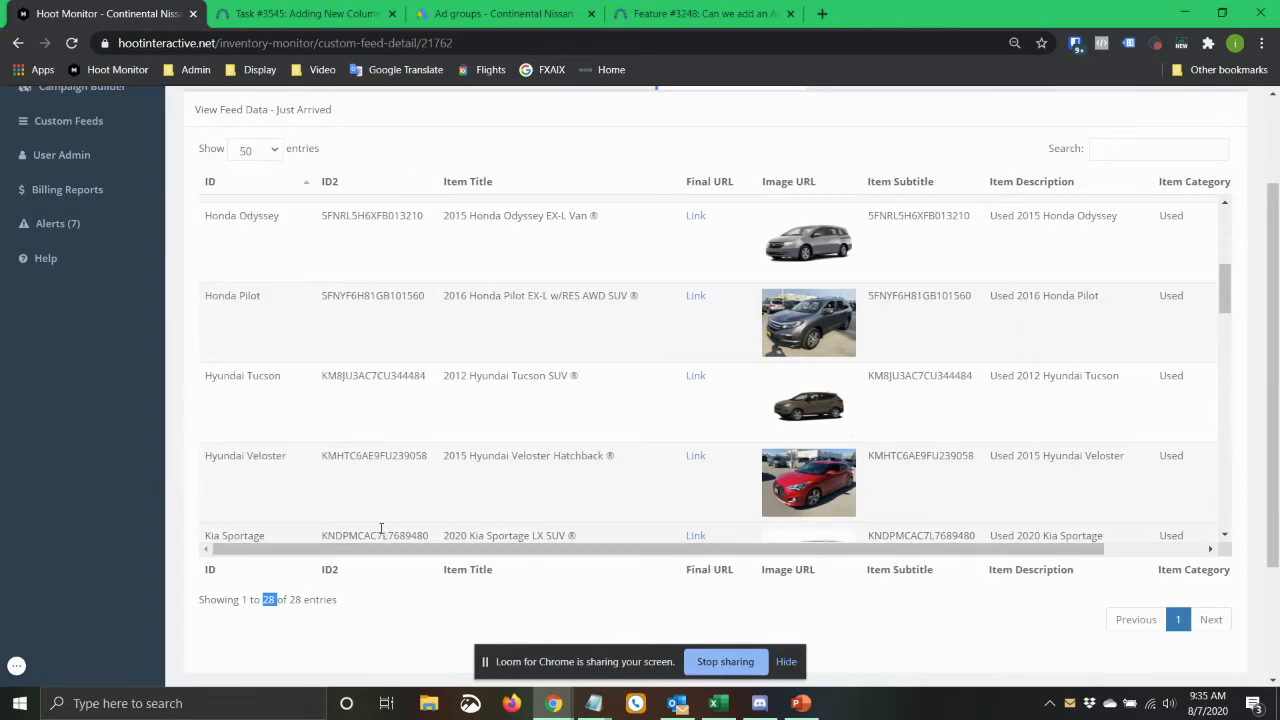
# Switch to the PowerPoint slide to review the Dynamic Search Templates changes, and return to Hoot Monitor in the browser.
pyautogui.scroll(5, 480, 432)
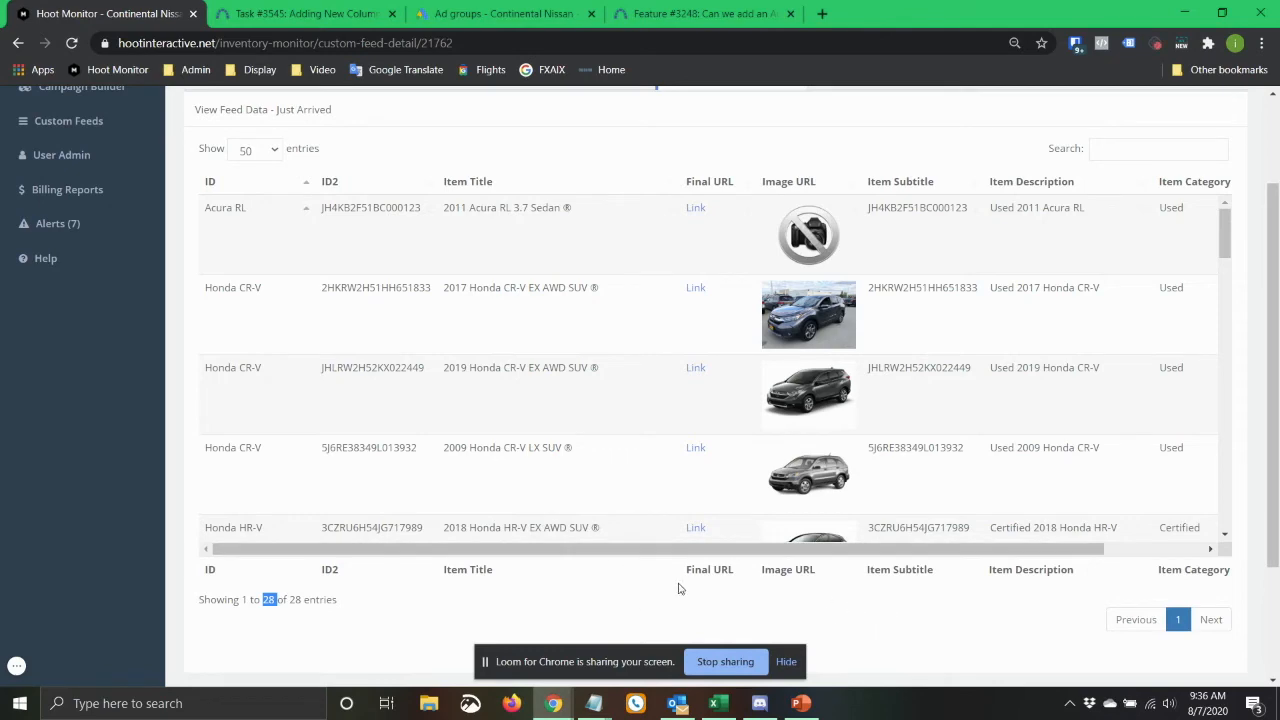
pyautogui.hotkey('alt', 'Tab')
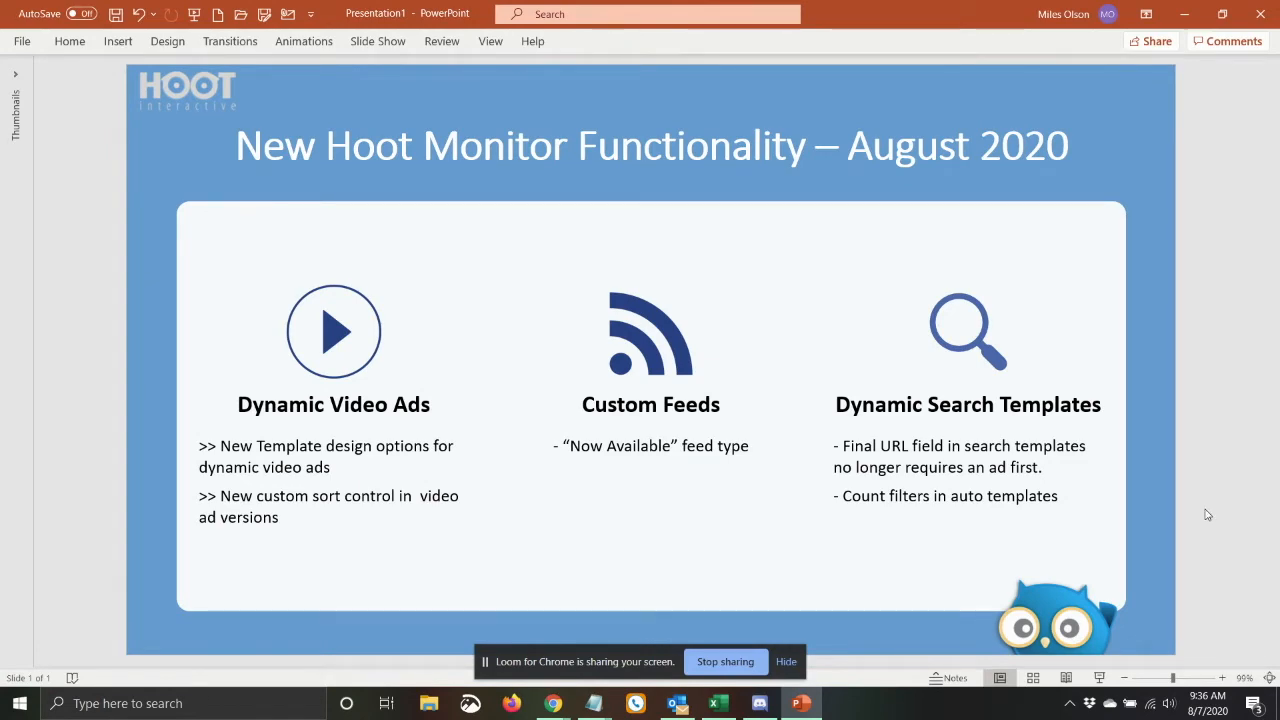
pyautogui.hotkey('alt', 'Tab')
# Open Continental Nissan's search templates and look over the template list.
pyautogui.scroll(2, 125, 250)
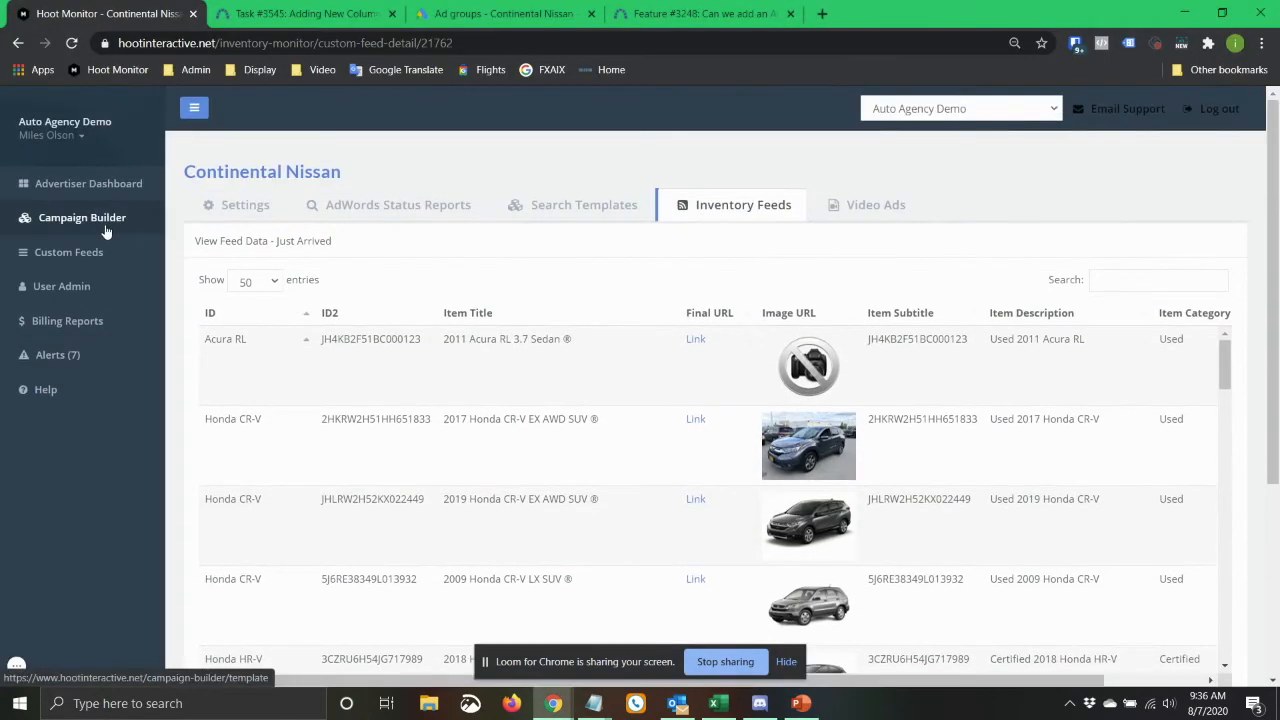
pyautogui.click(518, 214)
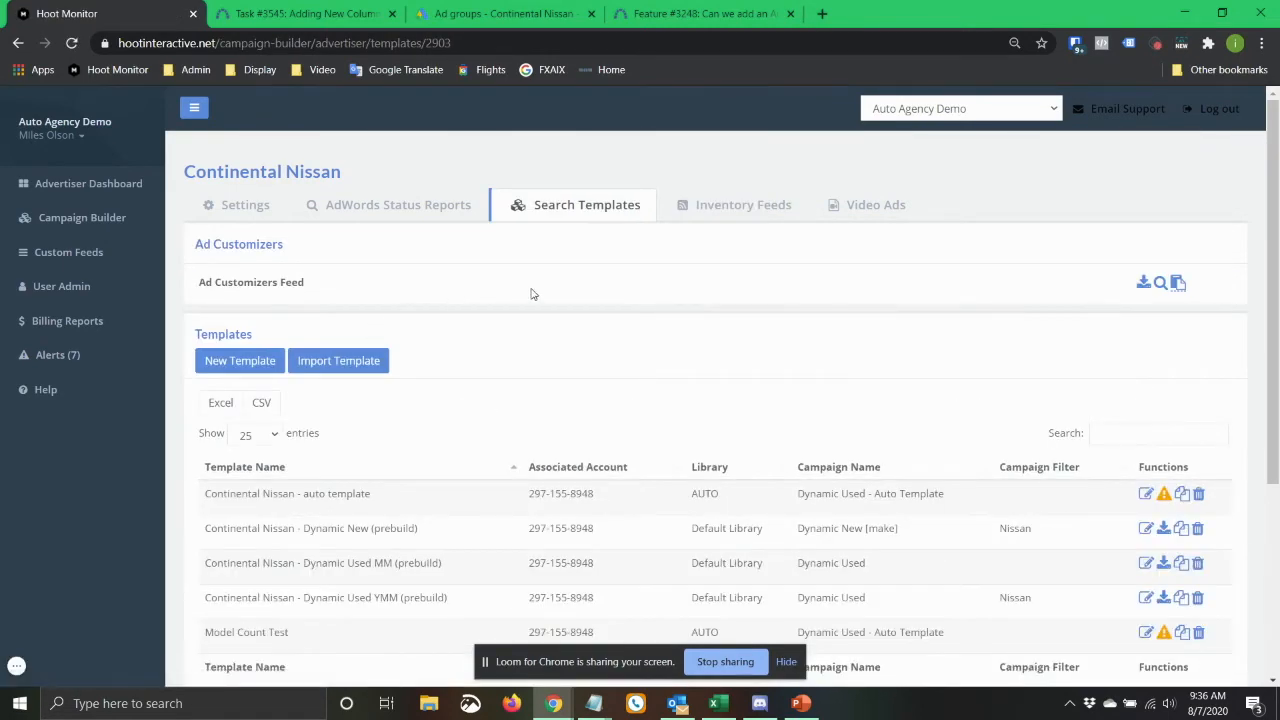
pyautogui.scroll(-2, 272, 362)
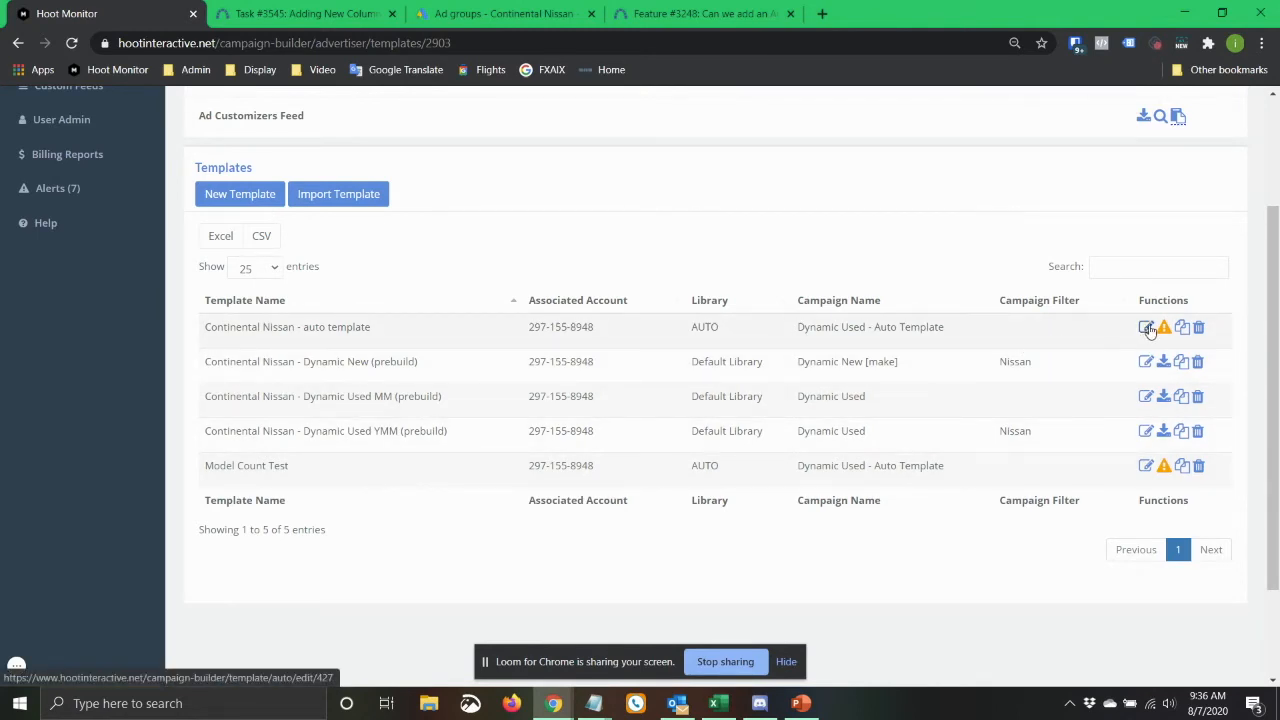
pyautogui.click(1145, 466)
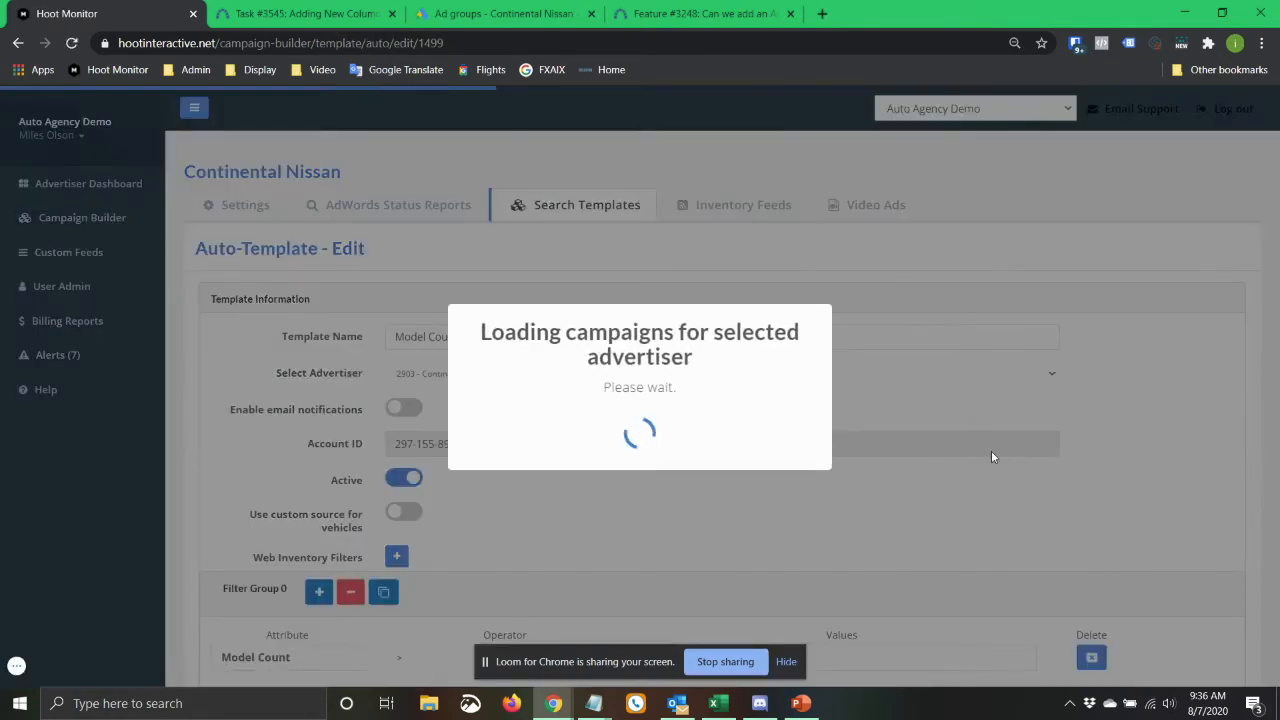
pyautogui.scroll(-5, 1183, 486)
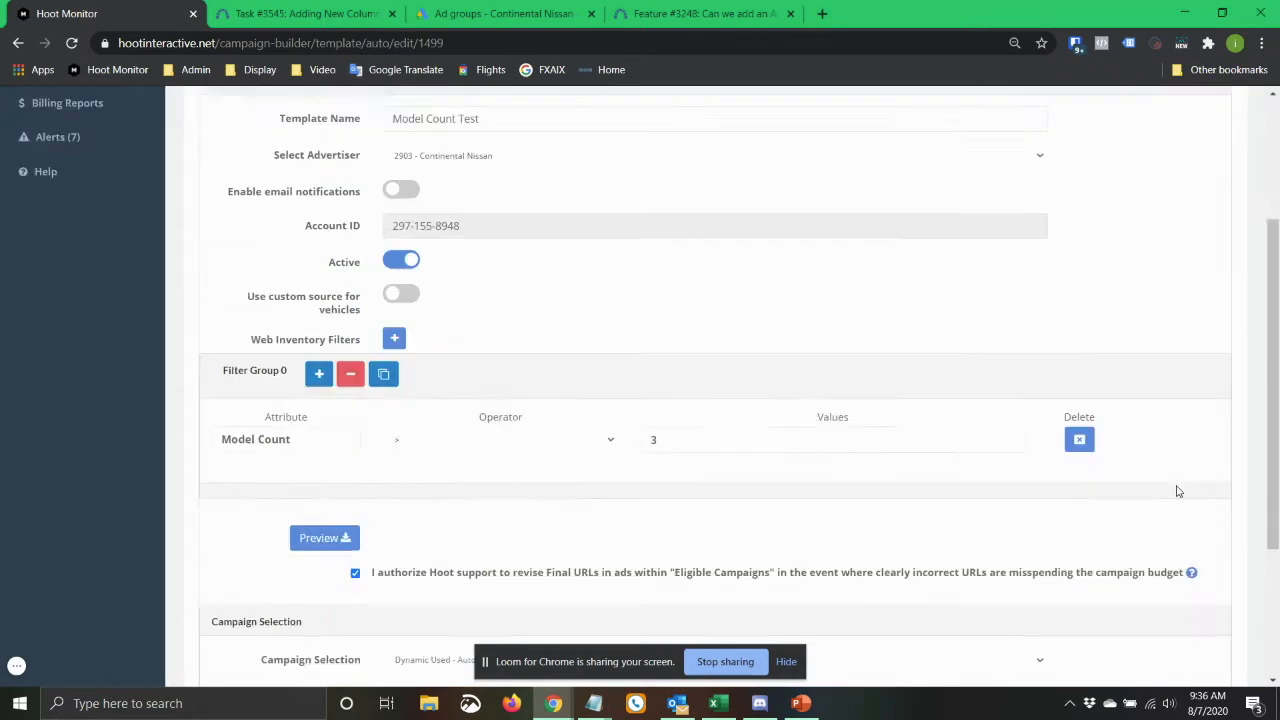
pyautogui.click(18, 43)
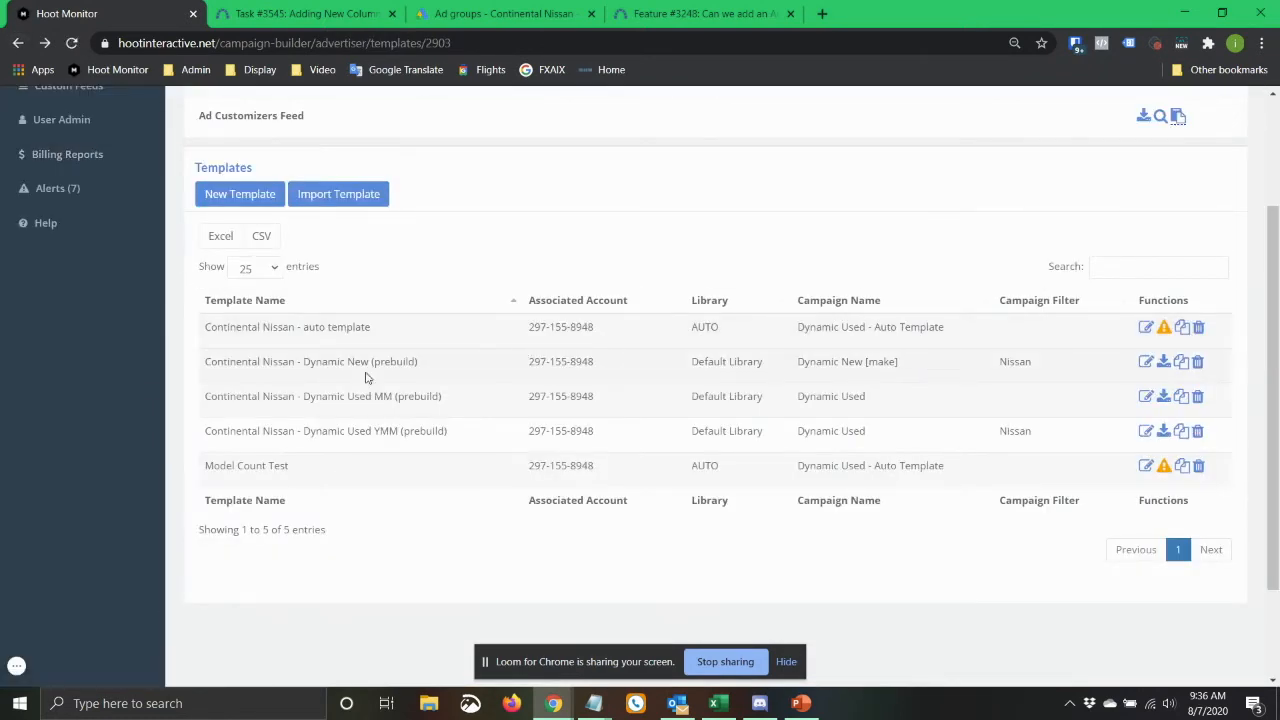
# Start a new prebuild template for Continental Nissan and show its Ad Group Naming settings.
pyautogui.click(258, 196)
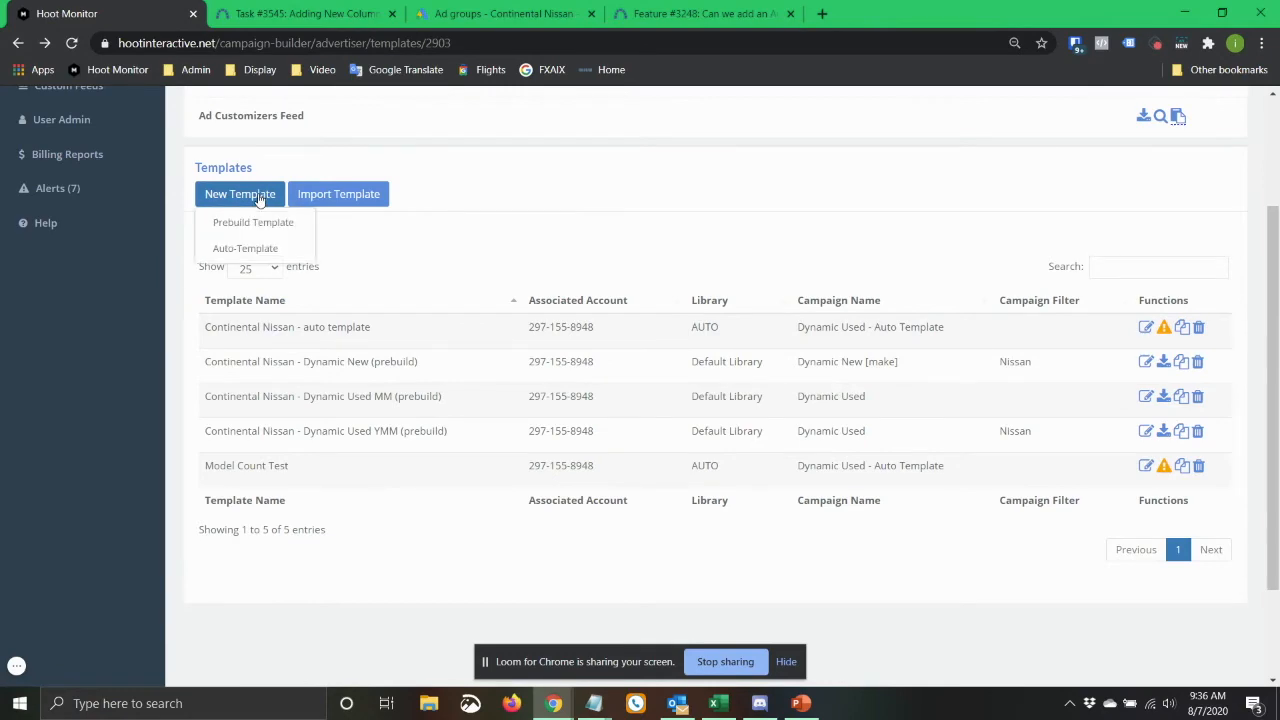
pyautogui.click(258, 222)
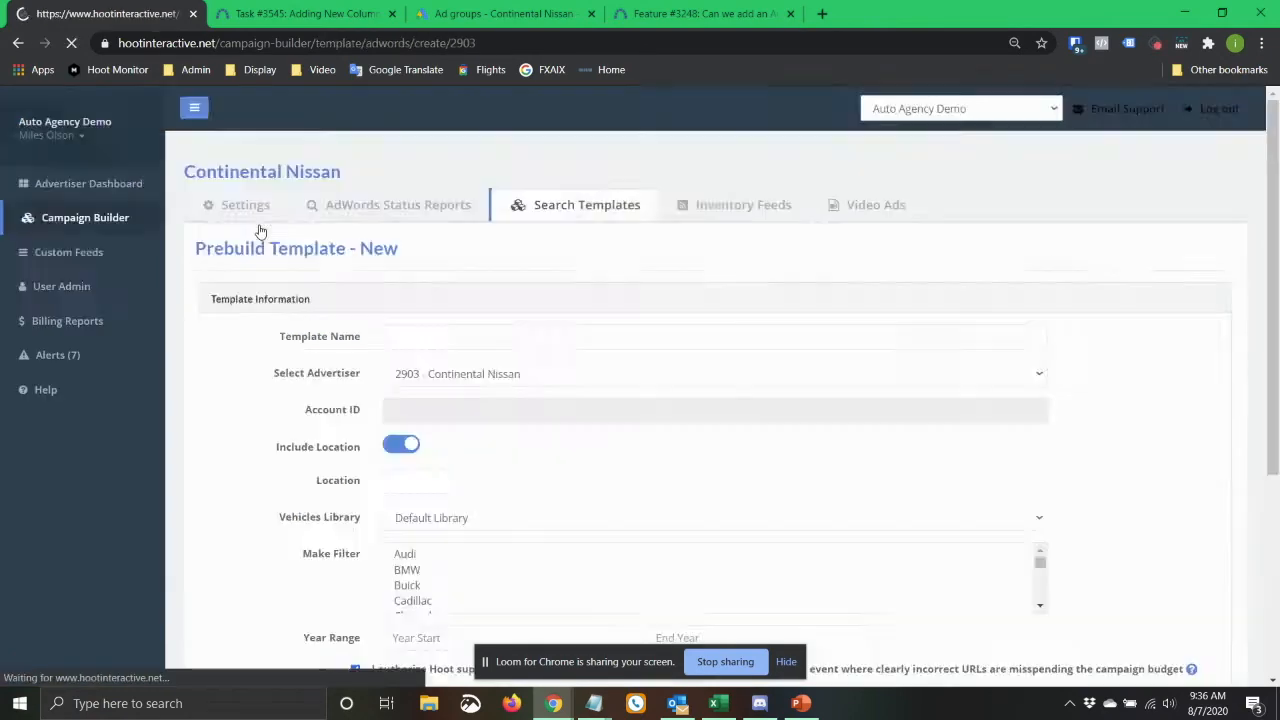
pyautogui.scroll(-3, 290, 325)
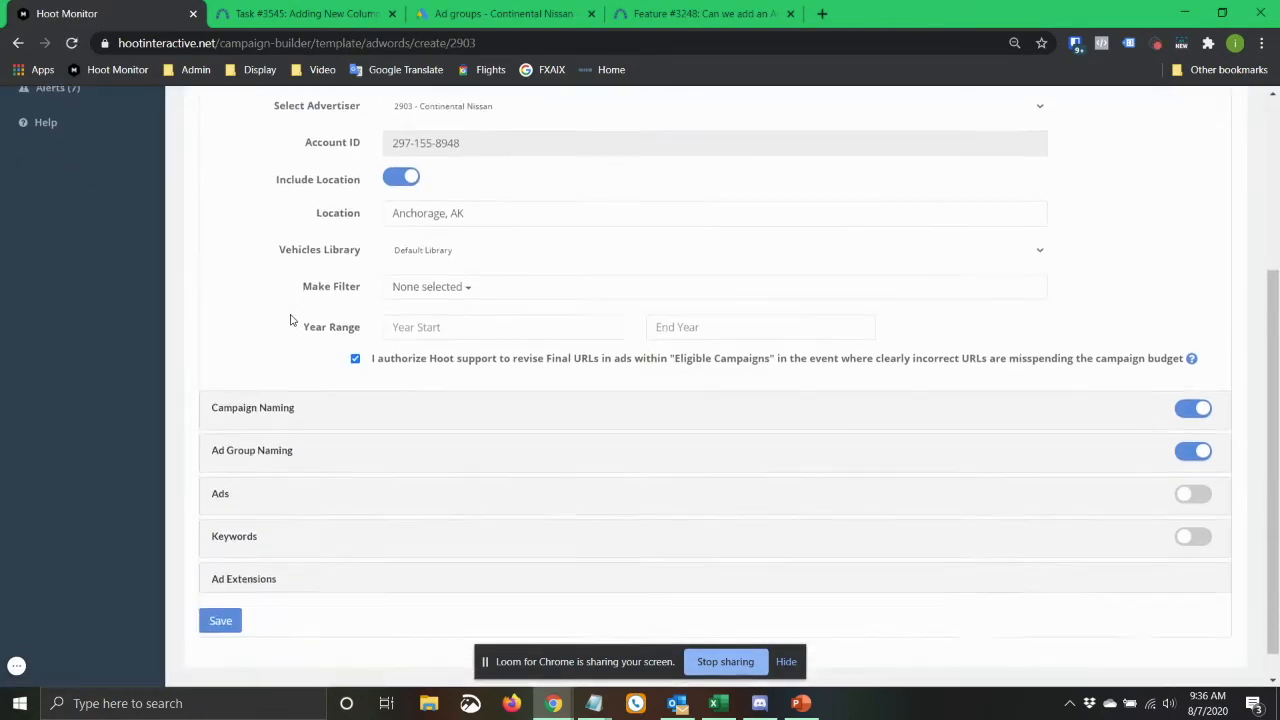
pyautogui.click(247, 422)
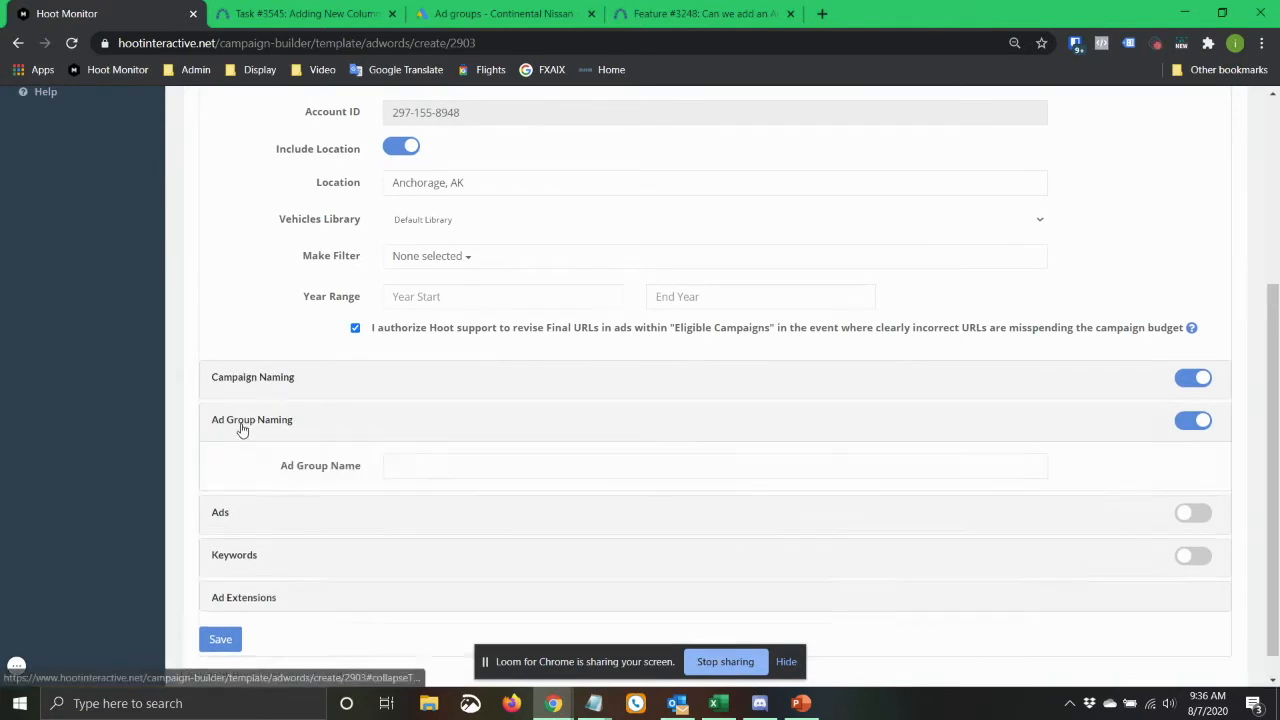
pyautogui.scroll(-2, 249, 334)
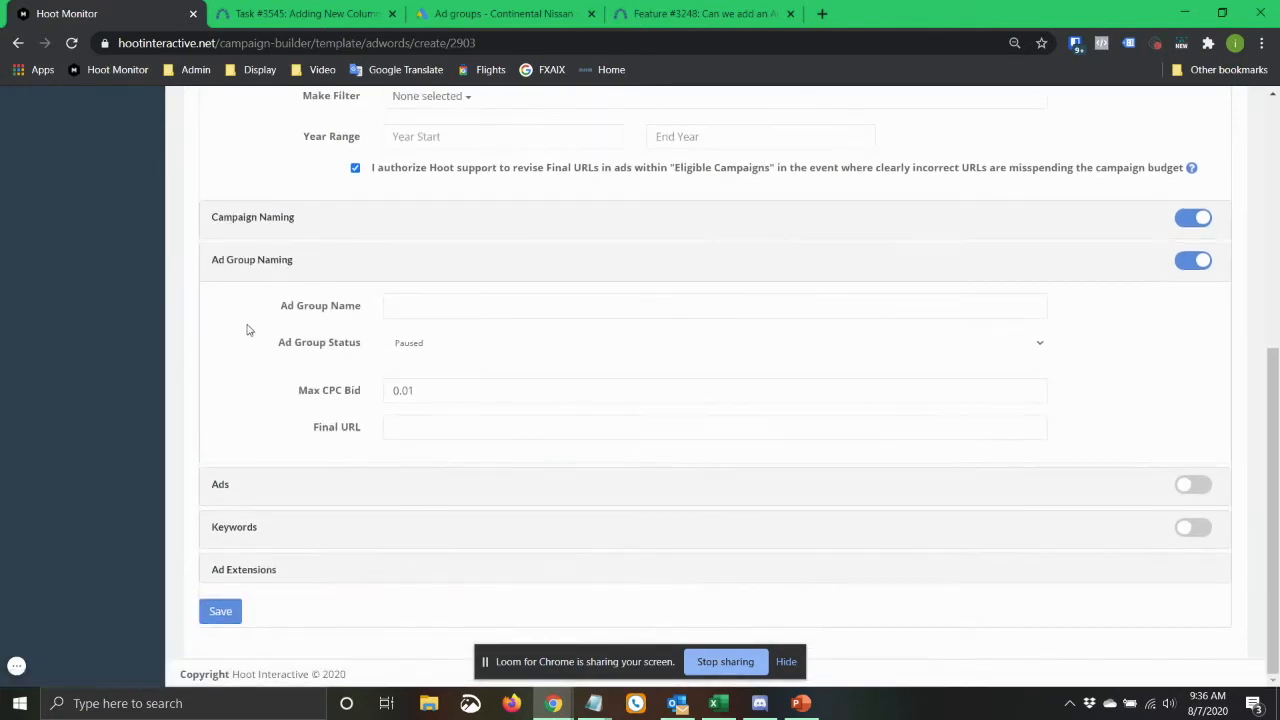
# Examine the Final URL field in the ad group settings, including its suggested URLs and guidance tooltip.
pyautogui.click(405, 425)
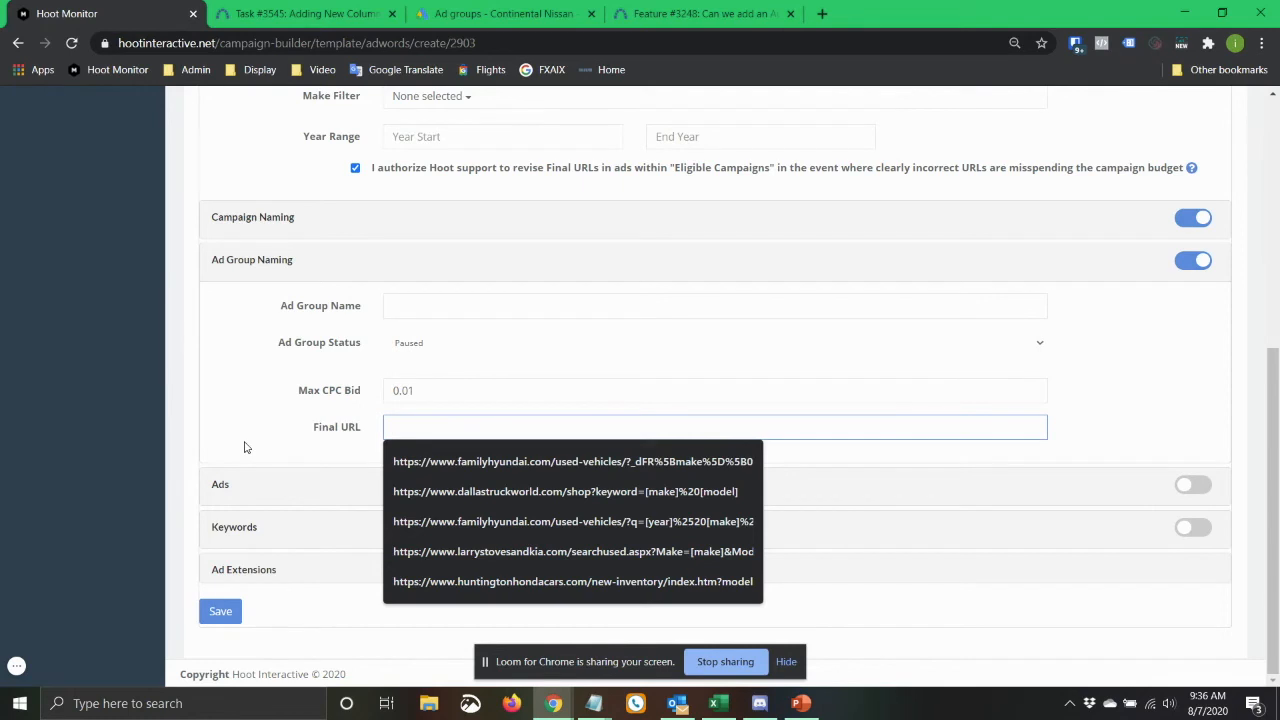
pyautogui.click(247, 447)
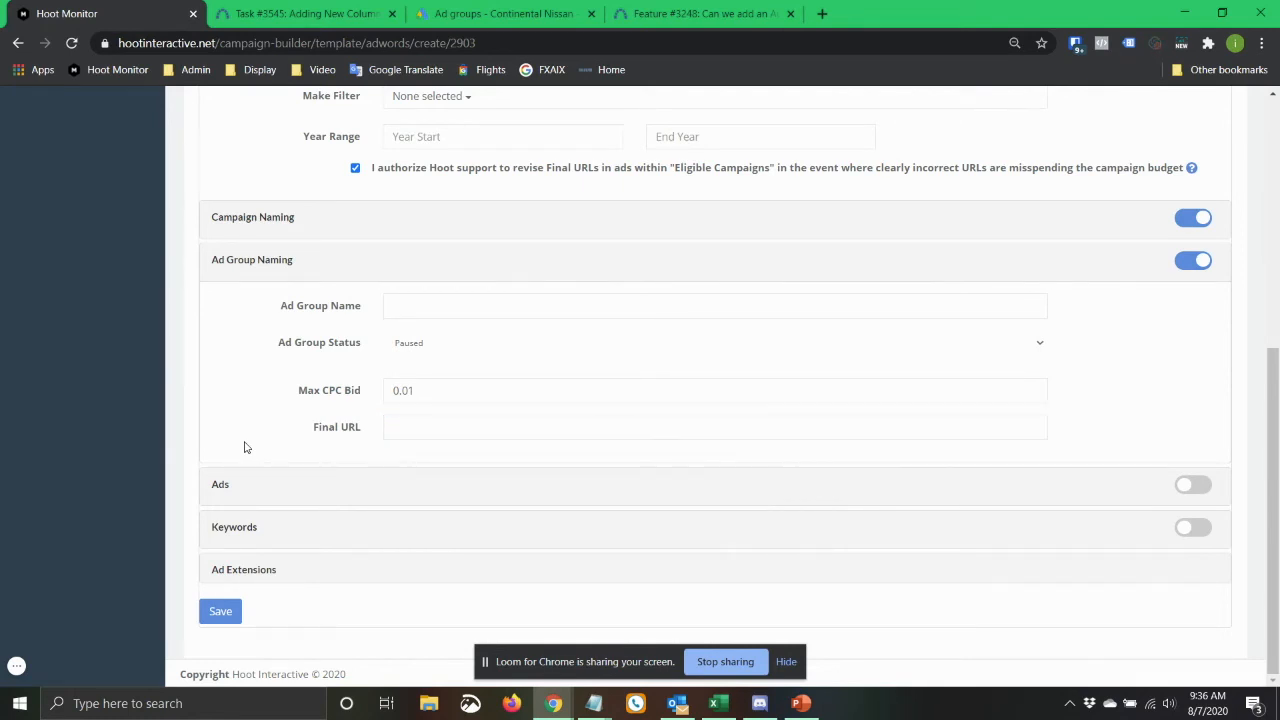
pyautogui.moveTo(446, 425)
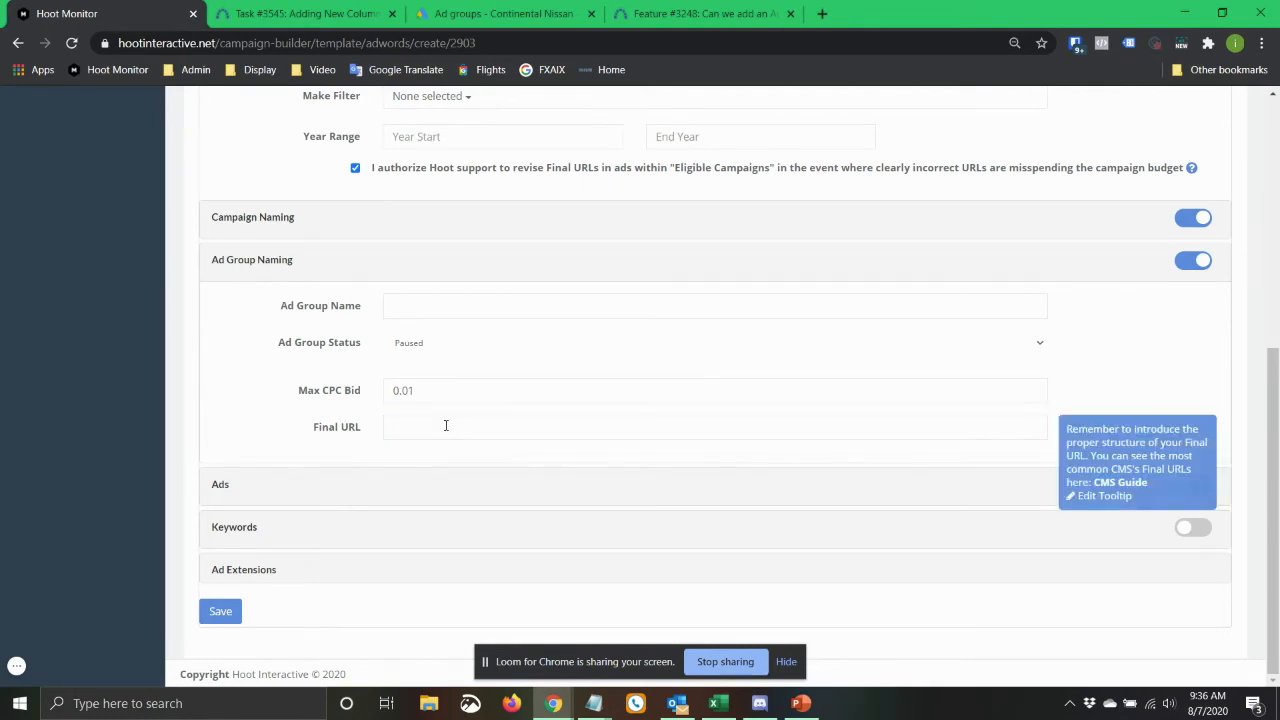
pyautogui.moveTo(480, 309)
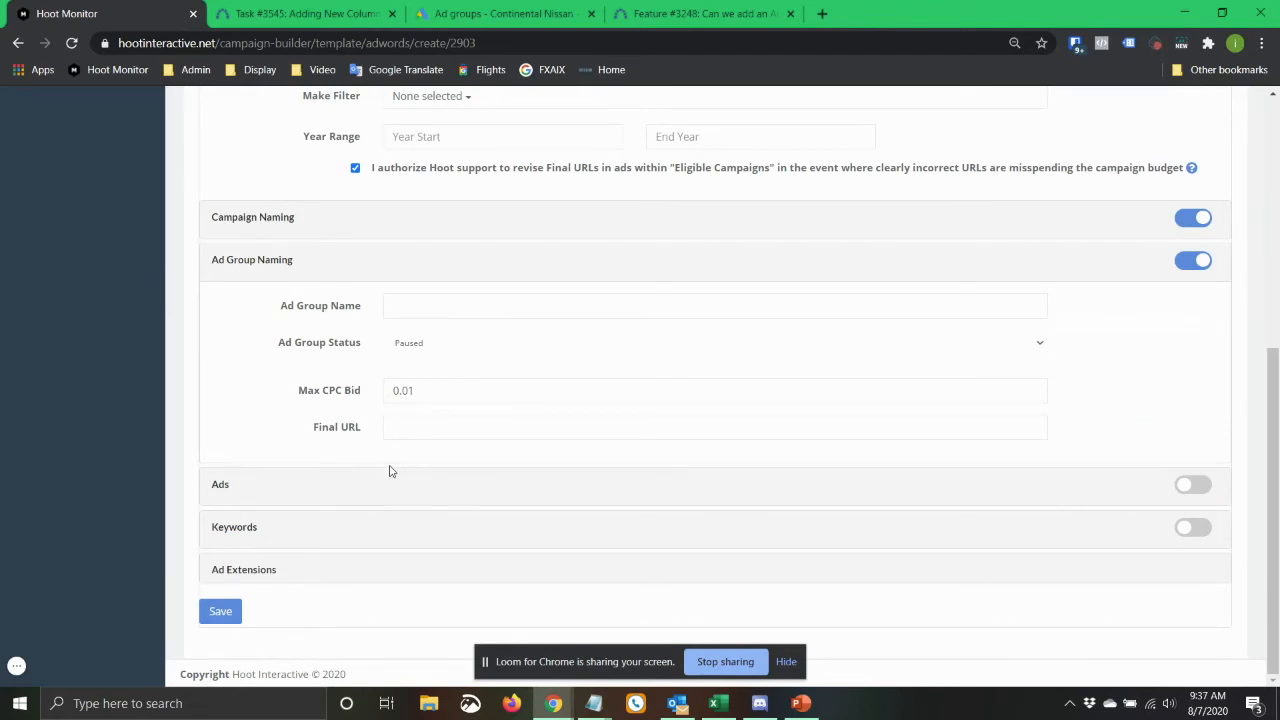
# Compare the Ads section and its ad types with the Final URL field in the Ad Group Naming section.
pyautogui.click(222, 486)
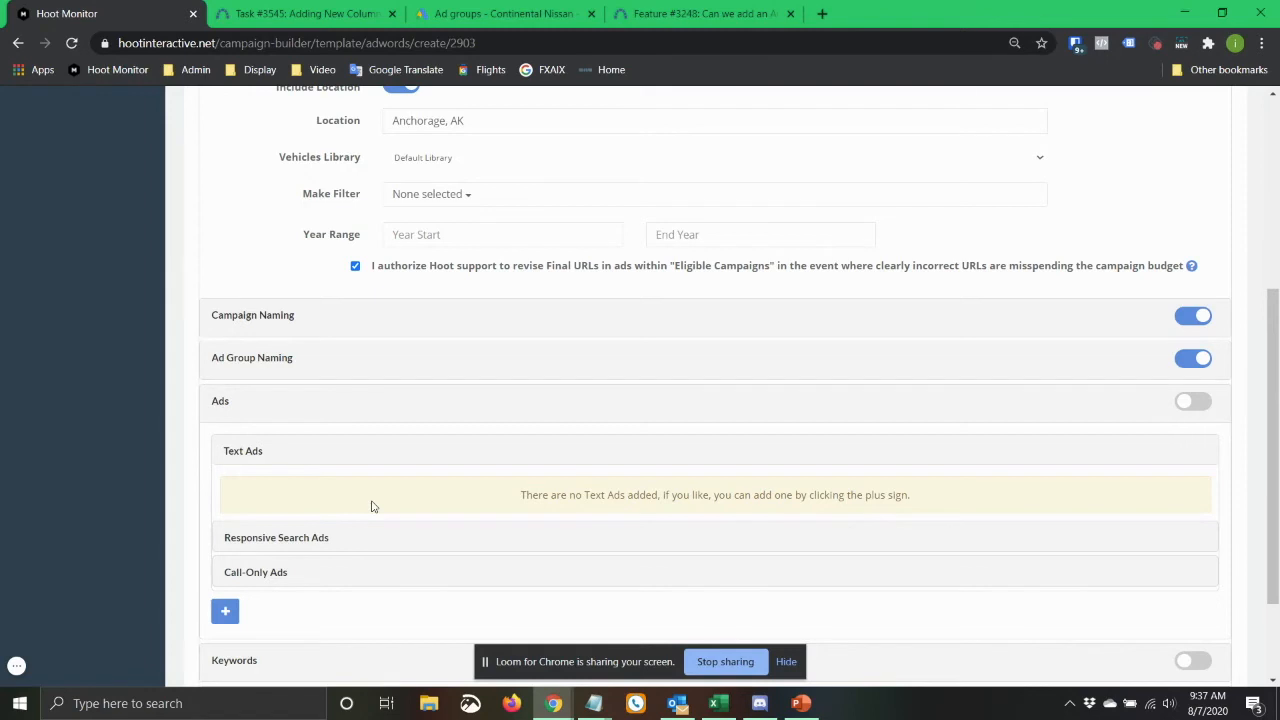
pyautogui.click(265, 362)
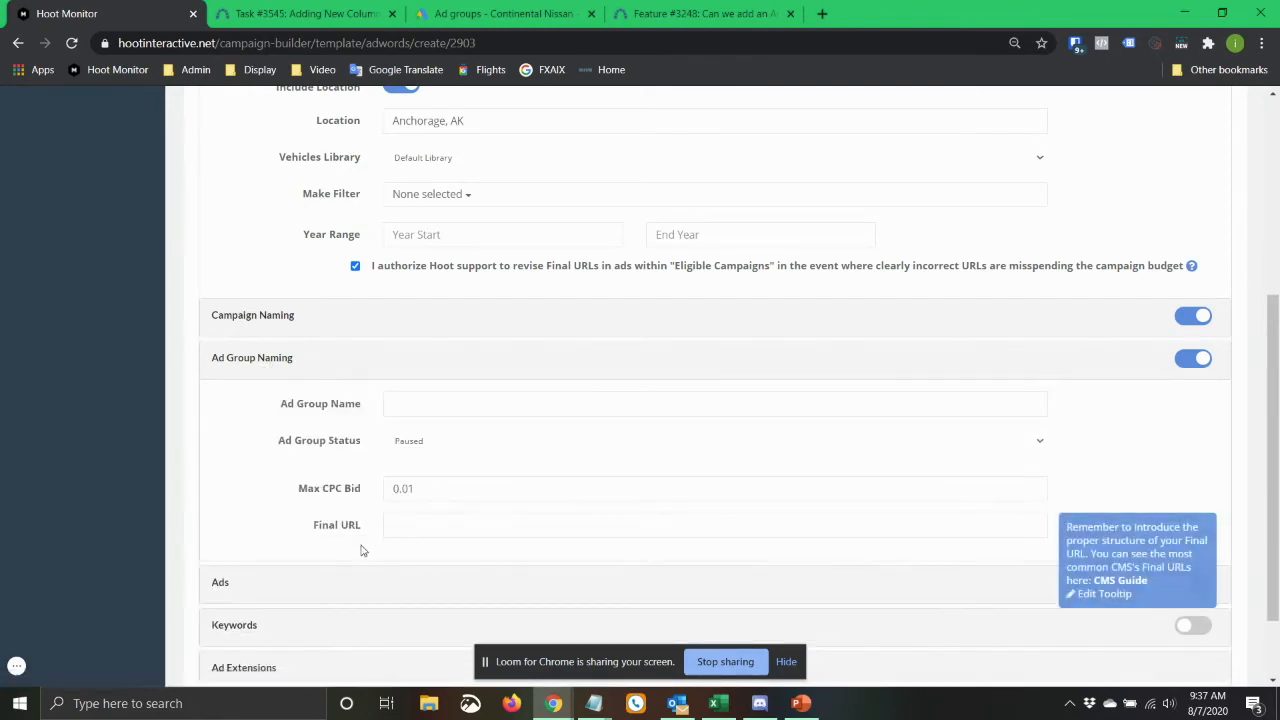
pyautogui.click(218, 583)
pyautogui.scroll(-3, 280, 500)
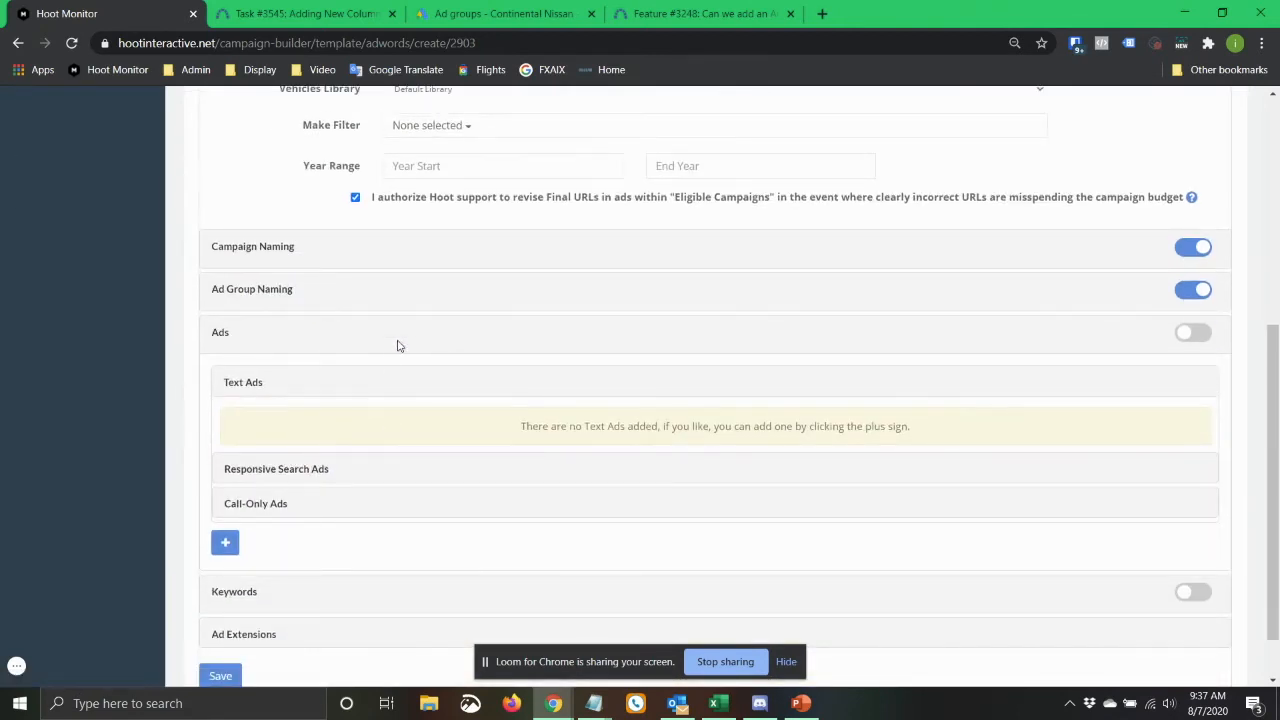
pyautogui.scroll(-1, 172, 435)
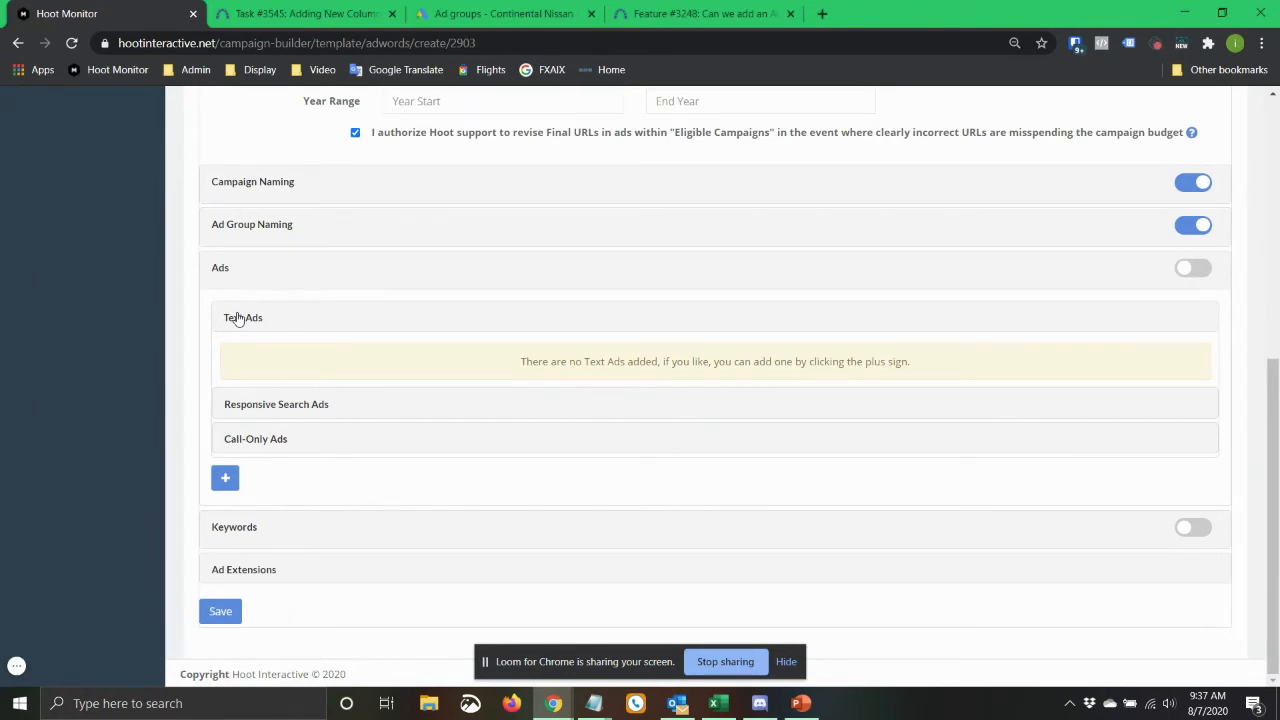
pyautogui.click(250, 230)
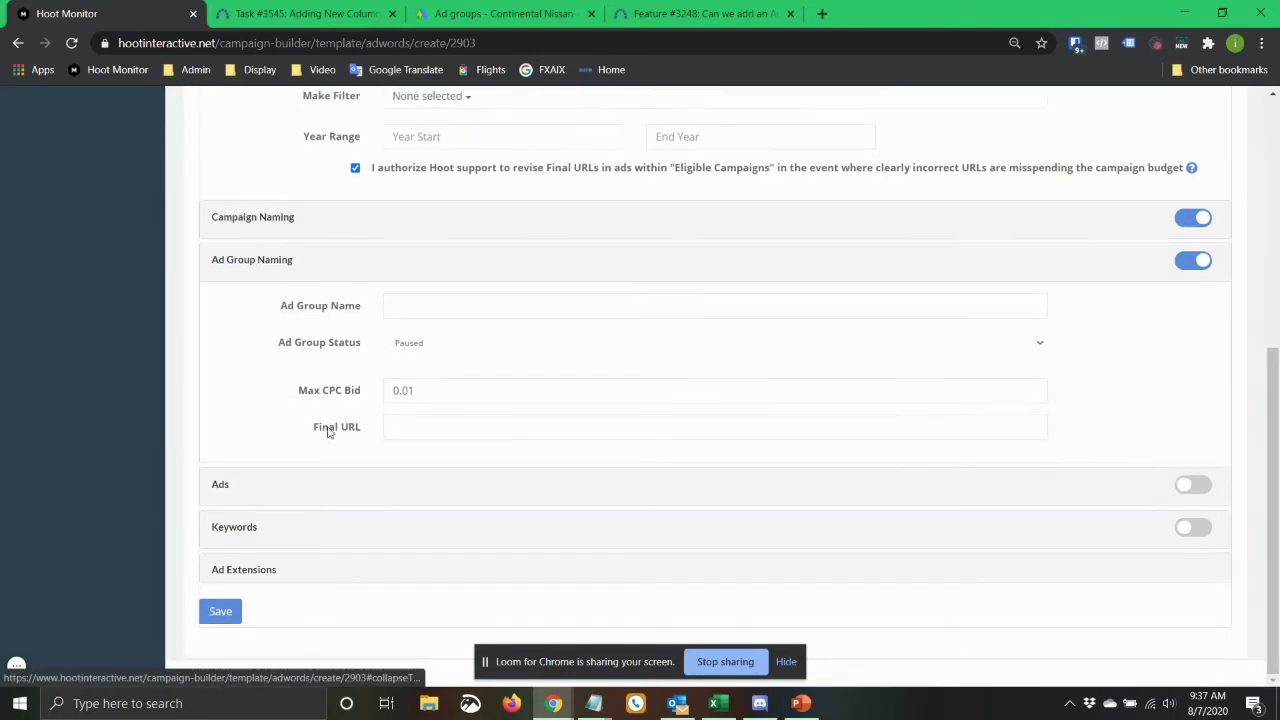
pyautogui.click(486, 426)
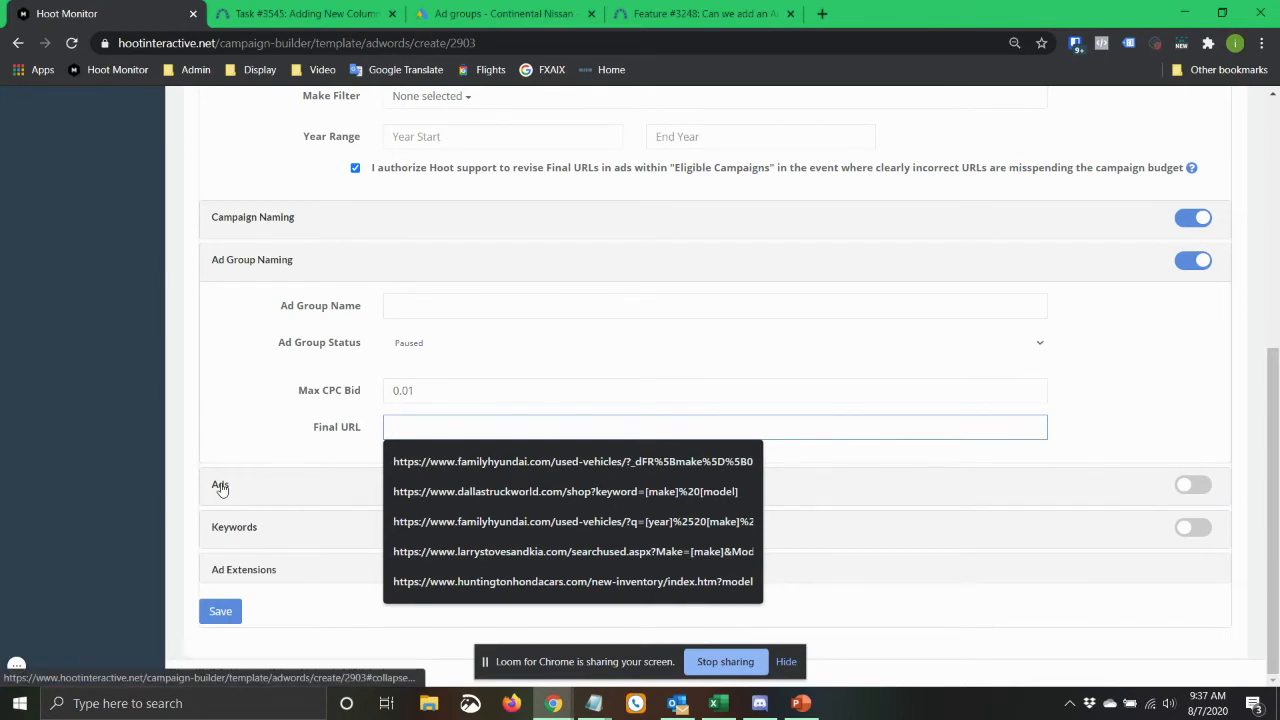
pyautogui.click(309, 437)
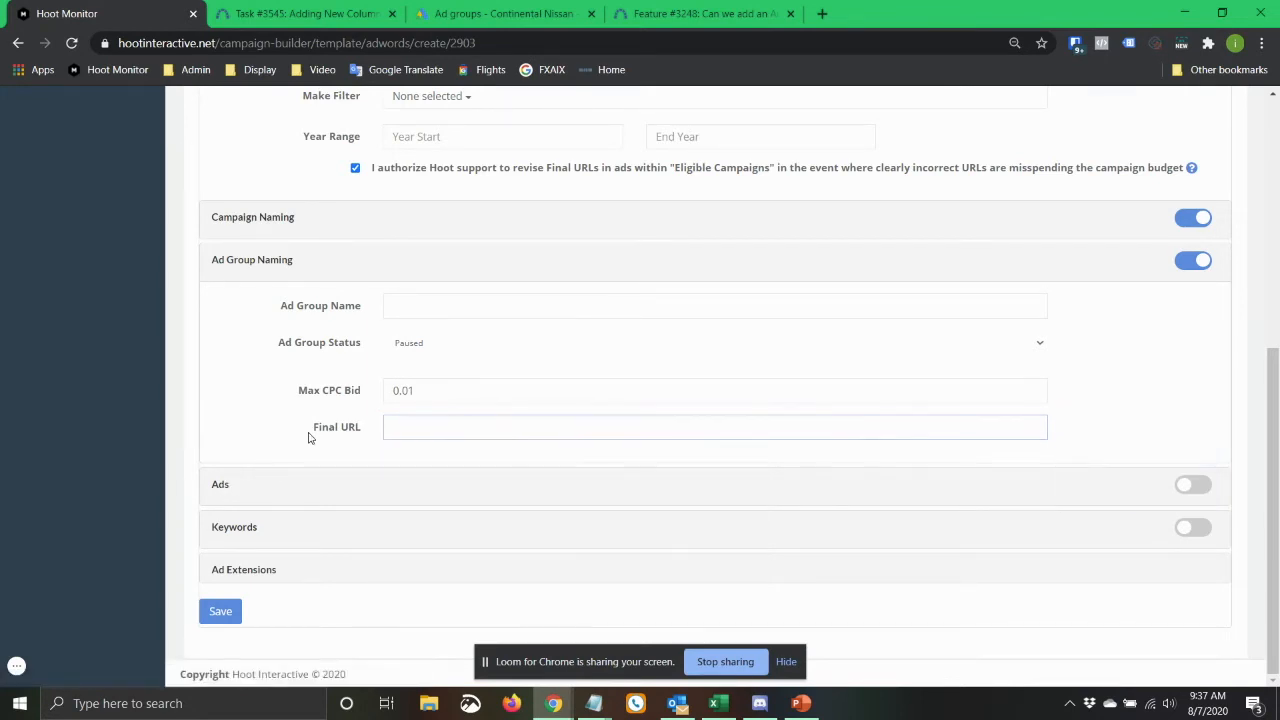
# Fill the ad group's Final URL with the placeholder text fljbqoejf, and expand the Ads section without adding an ad.
pyautogui.click(400, 427)
pyautogui.write('fljbqoejf')
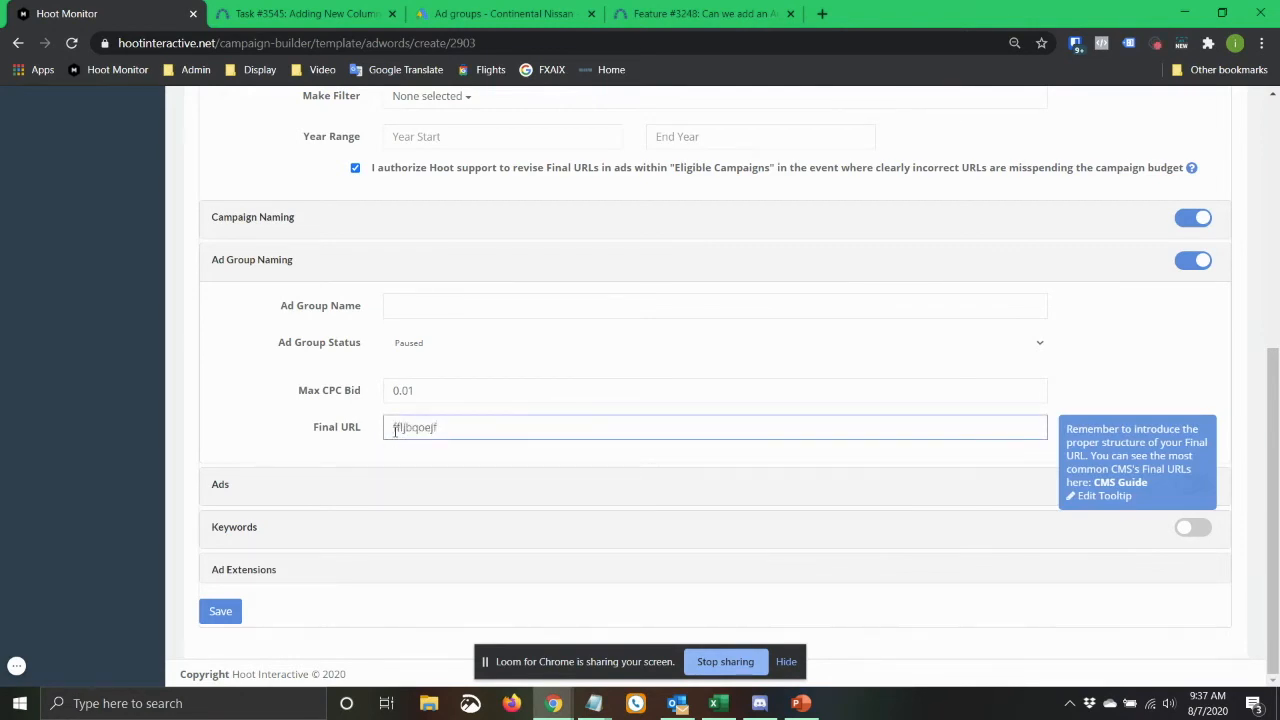
pyautogui.click(236, 482)
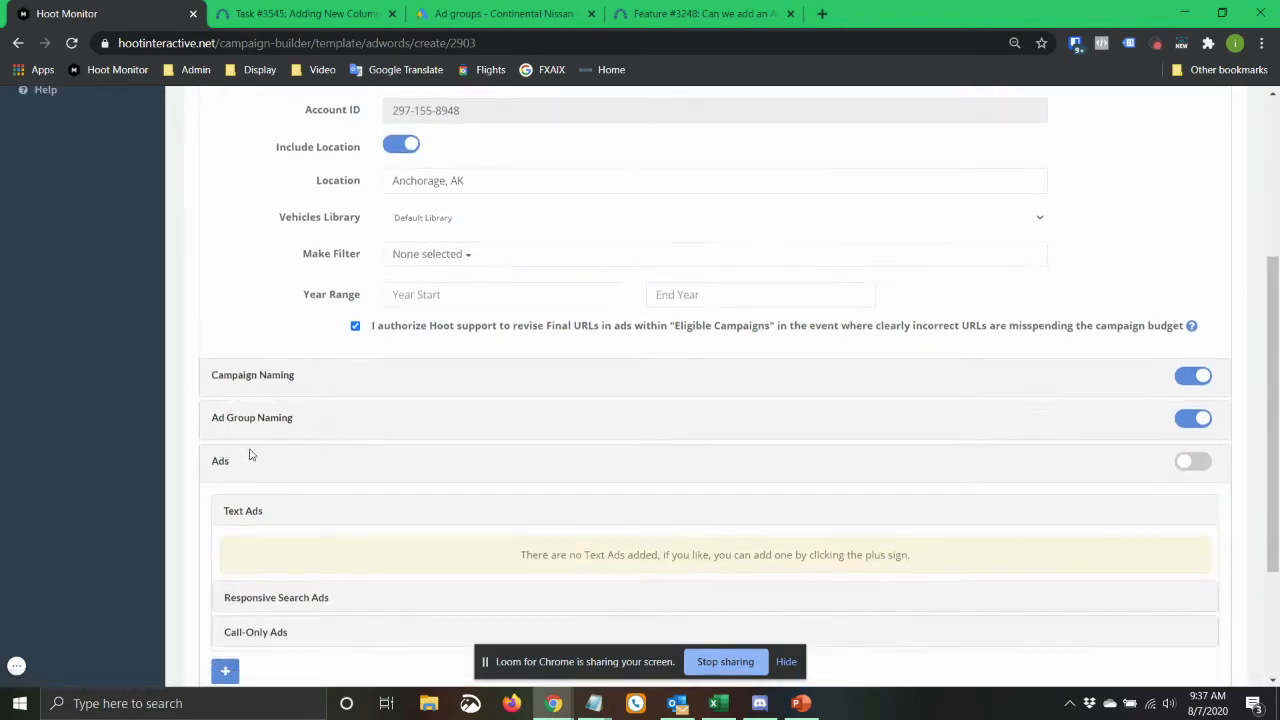
pyautogui.scroll(-3, 180, 412)
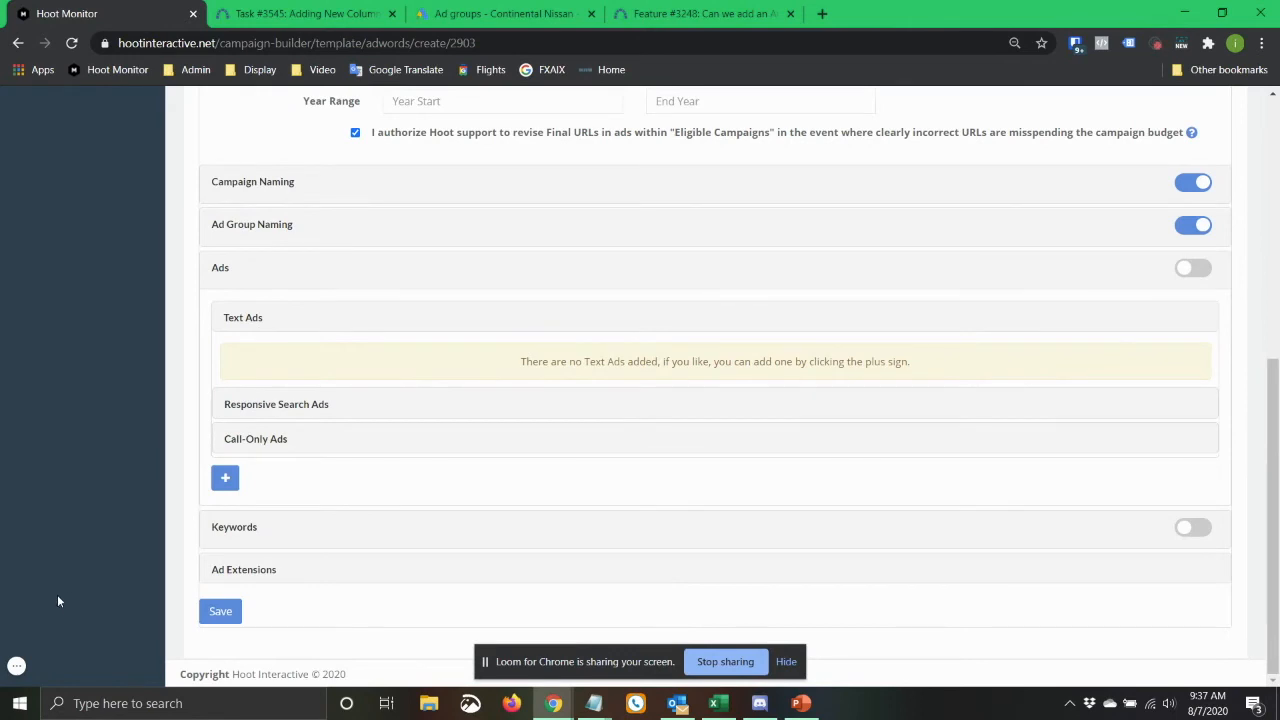
# Leave the new prebuild template unsaved and return to Continental Nissan's list of search templates.
pyautogui.scroll(4, 93, 512)
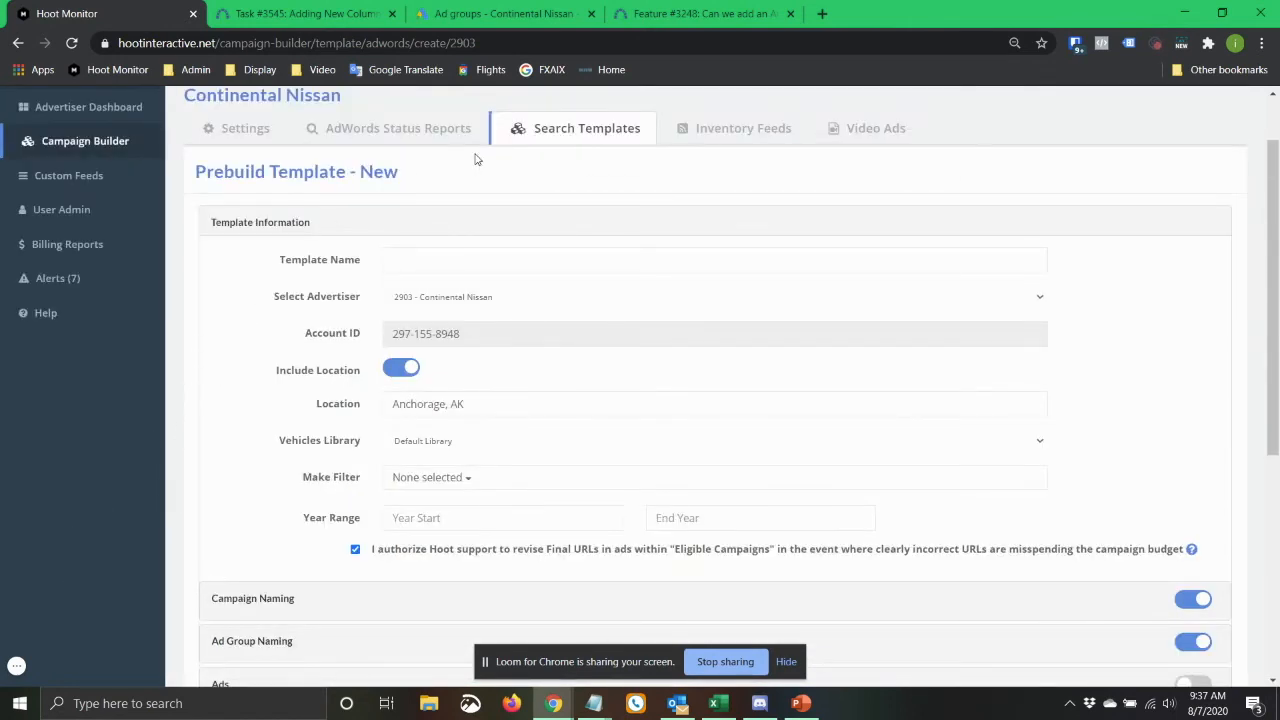
pyautogui.click(588, 128)
pyautogui.scroll(-2, 565, 328)
pyautogui.scroll(-1, 565, 328)
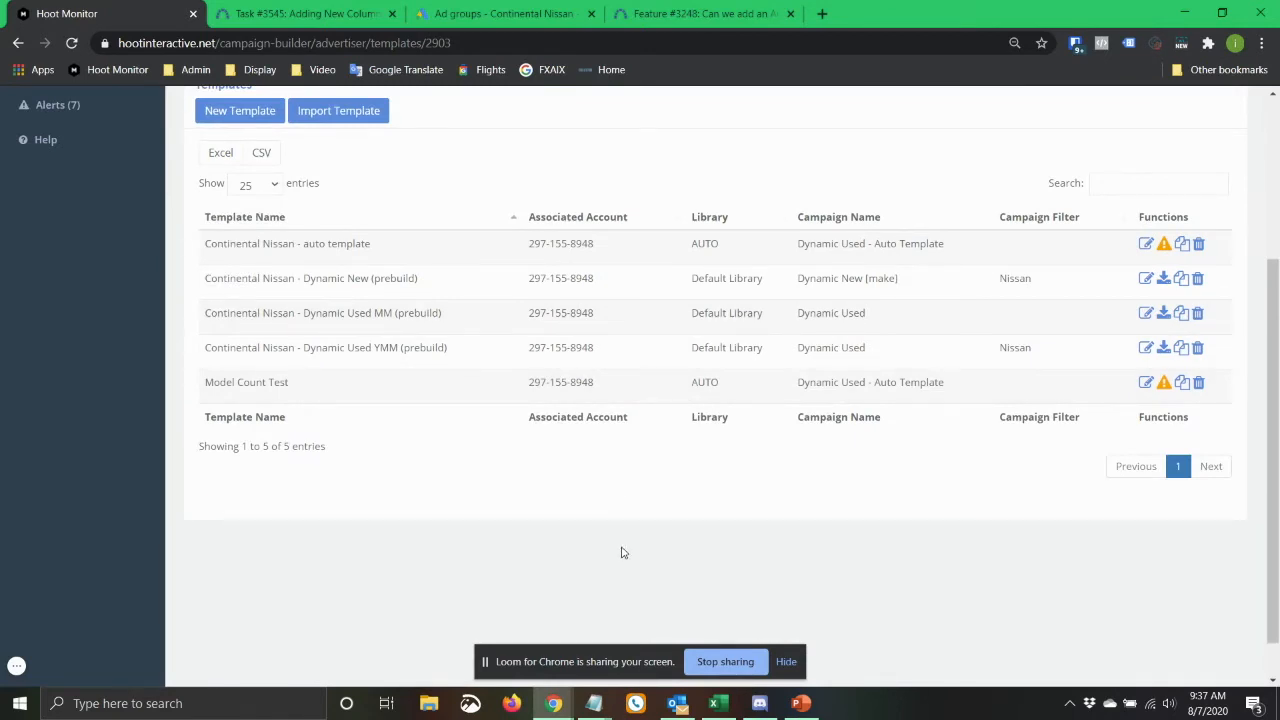
pyautogui.scroll(2, 591, 540)
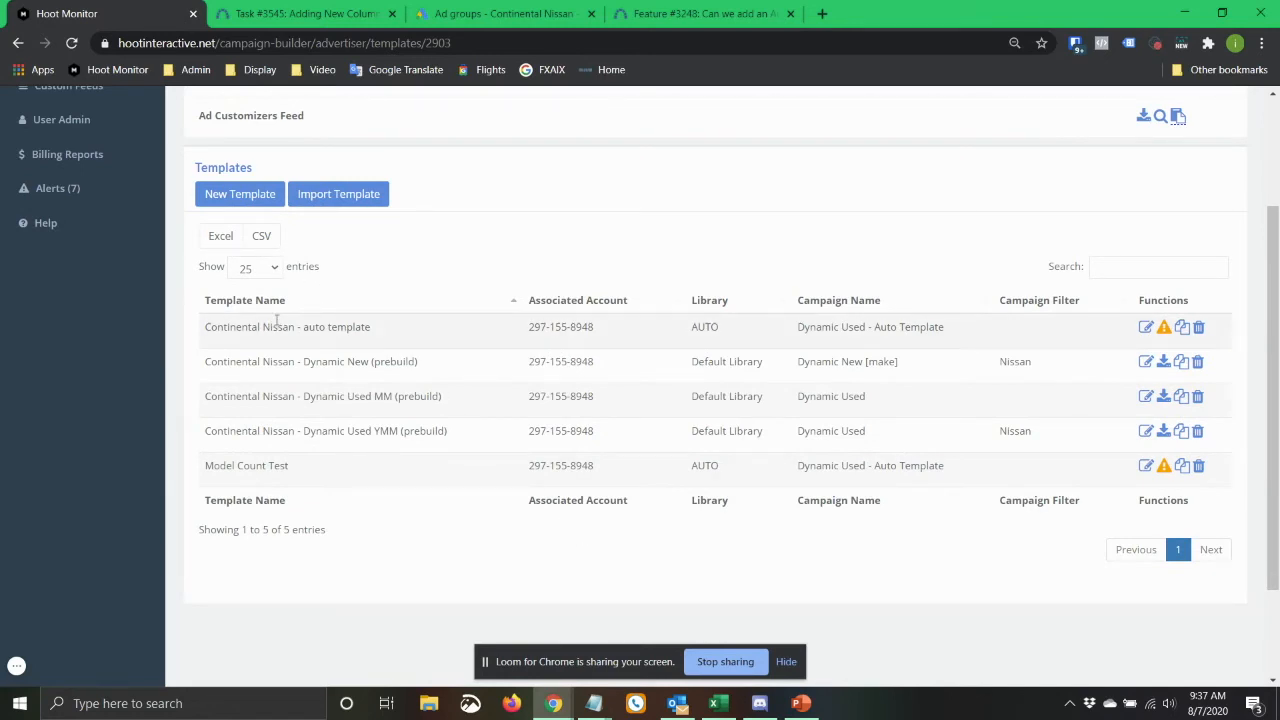
# Open the Model Count Test auto-template for editing and examine its Model Count filter.
pyautogui.moveTo(218, 462); pyautogui.dragTo(292, 465)
pyautogui.click(292, 466)
pyautogui.click(1146, 465)
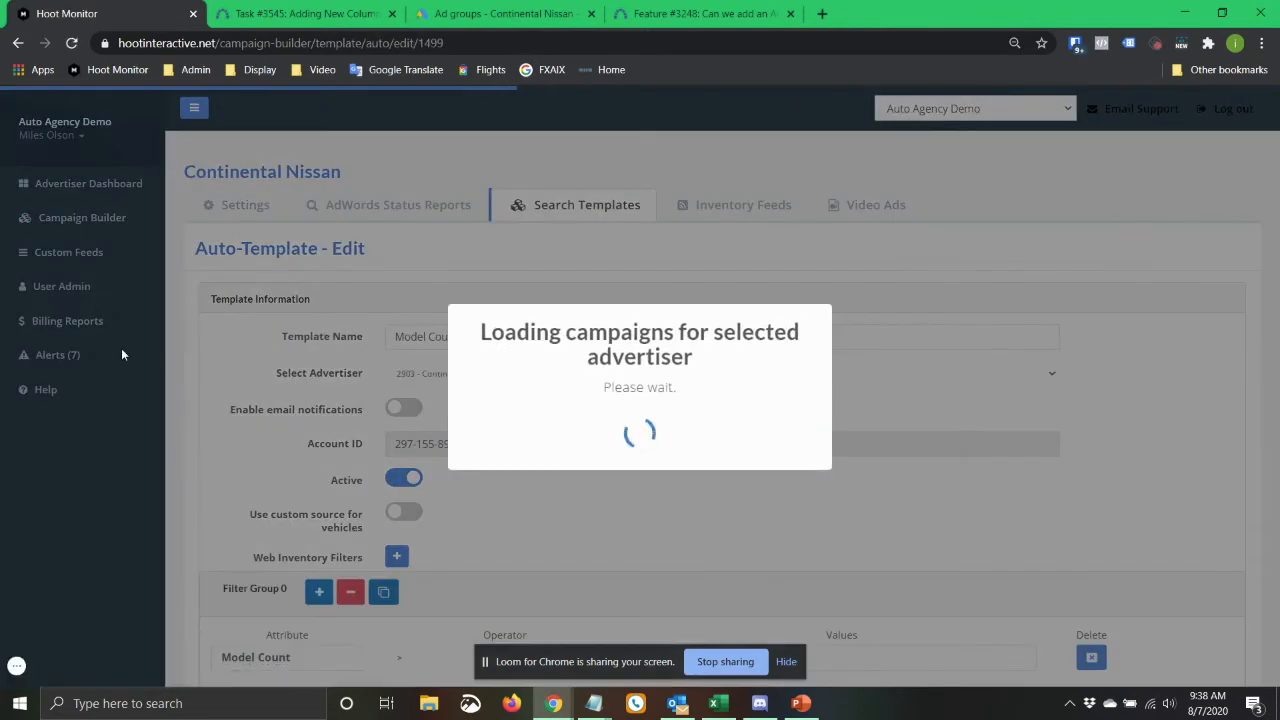
pyautogui.scroll(-3, 212, 355)
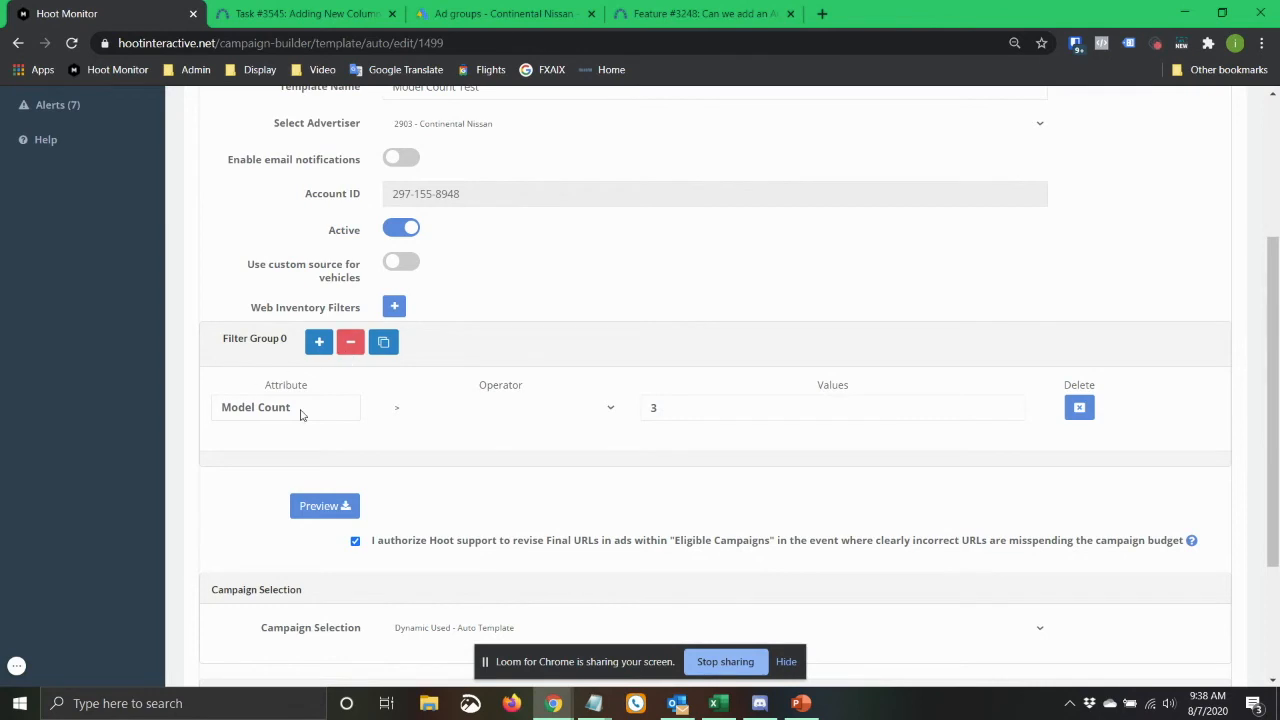
# Show the attributes that can be added to Filter Group 0 and review the make, model, type and year count filters.
pyautogui.click(318, 342)
pyautogui.scroll(-1, 558, 330)
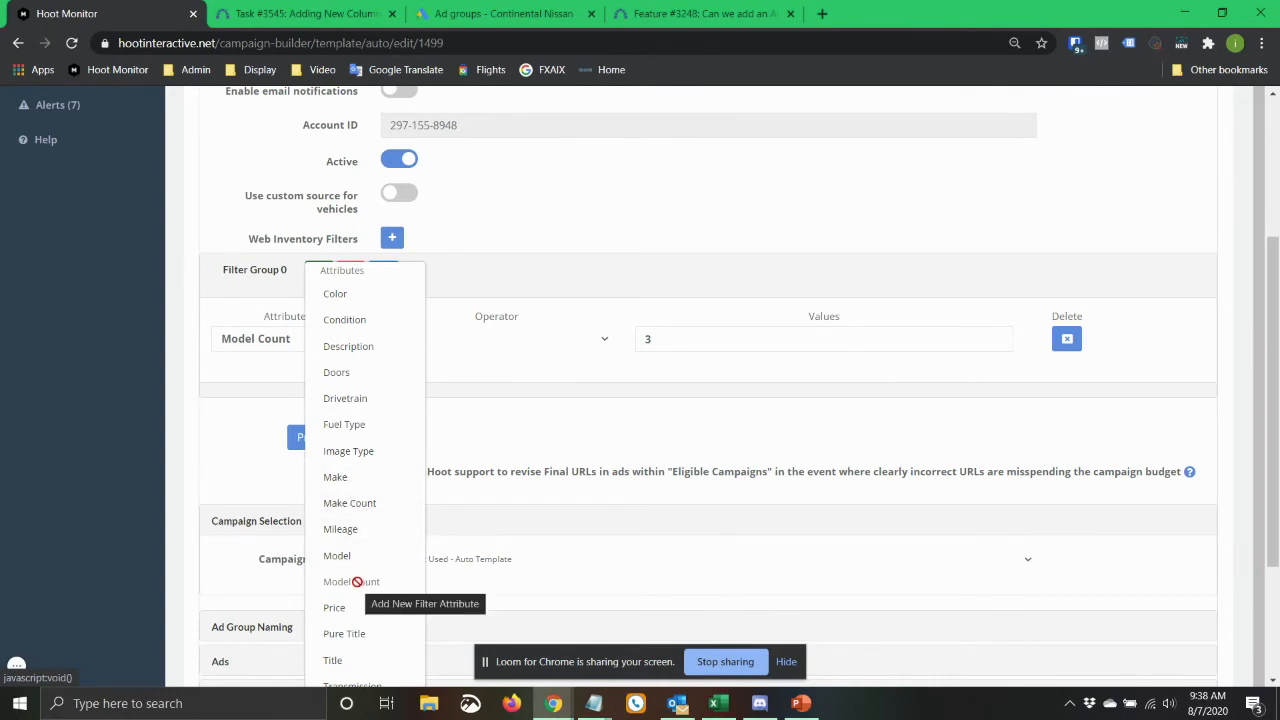
pyautogui.scroll(-2, 365, 490)
pyautogui.scroll(-1, 365, 480)
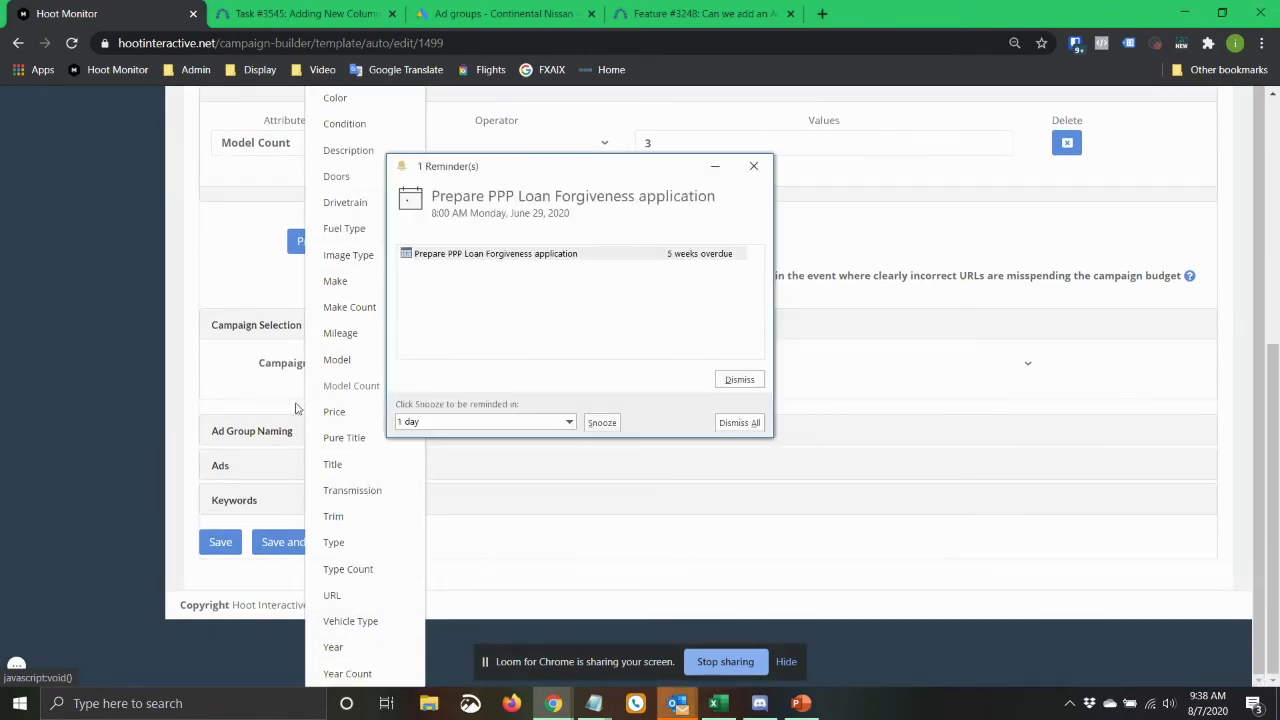
# Snooze the calendar reminder for 1 day and close the open attribute and campaign lists without changing the template.
pyautogui.click(602, 422)
pyautogui.click(622, 361)
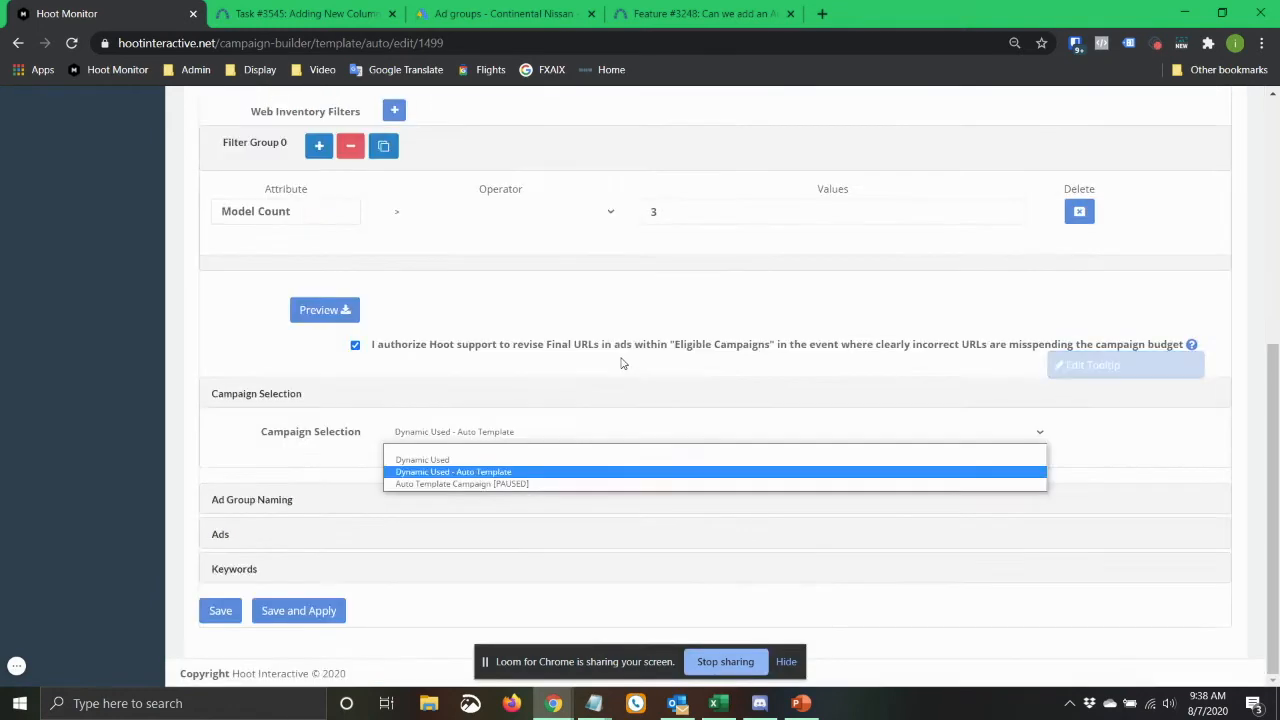
pyautogui.click(168, 428)
pyautogui.scroll(2, 256, 387)
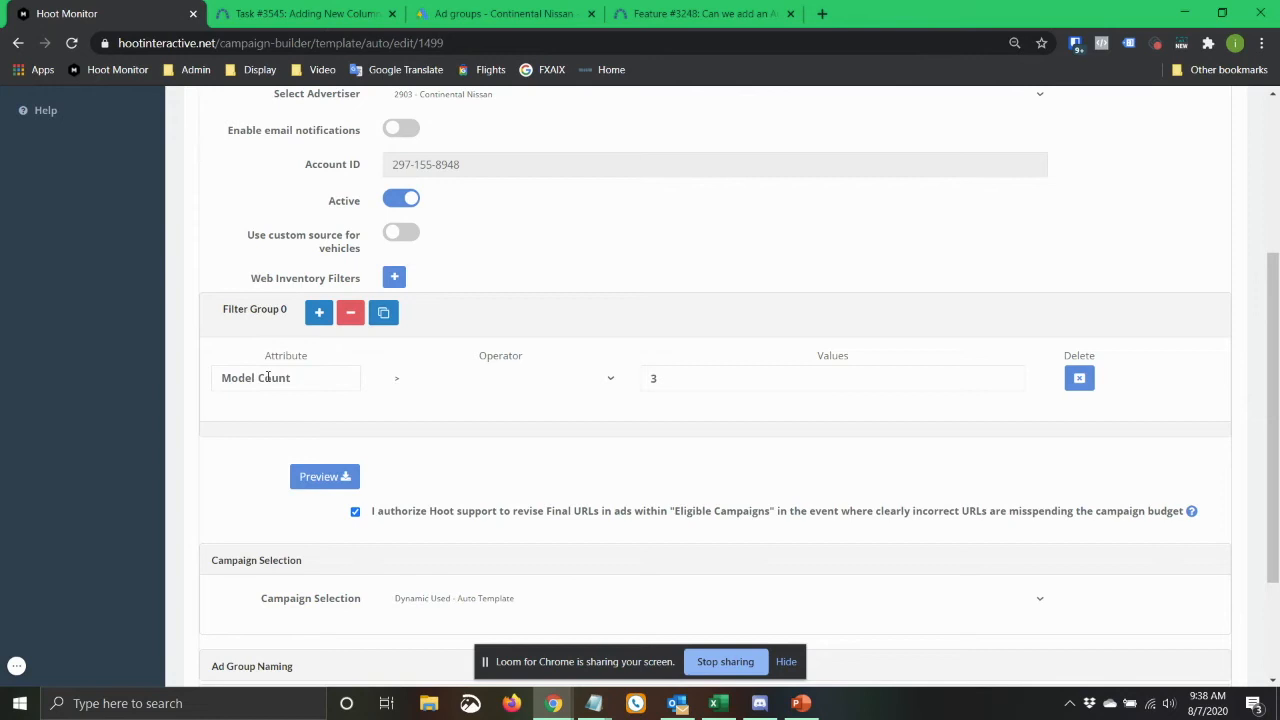
# Download the preview of vehicles matching the Model Count filter and open the CSV file in Excel.
pyautogui.click(676, 380)
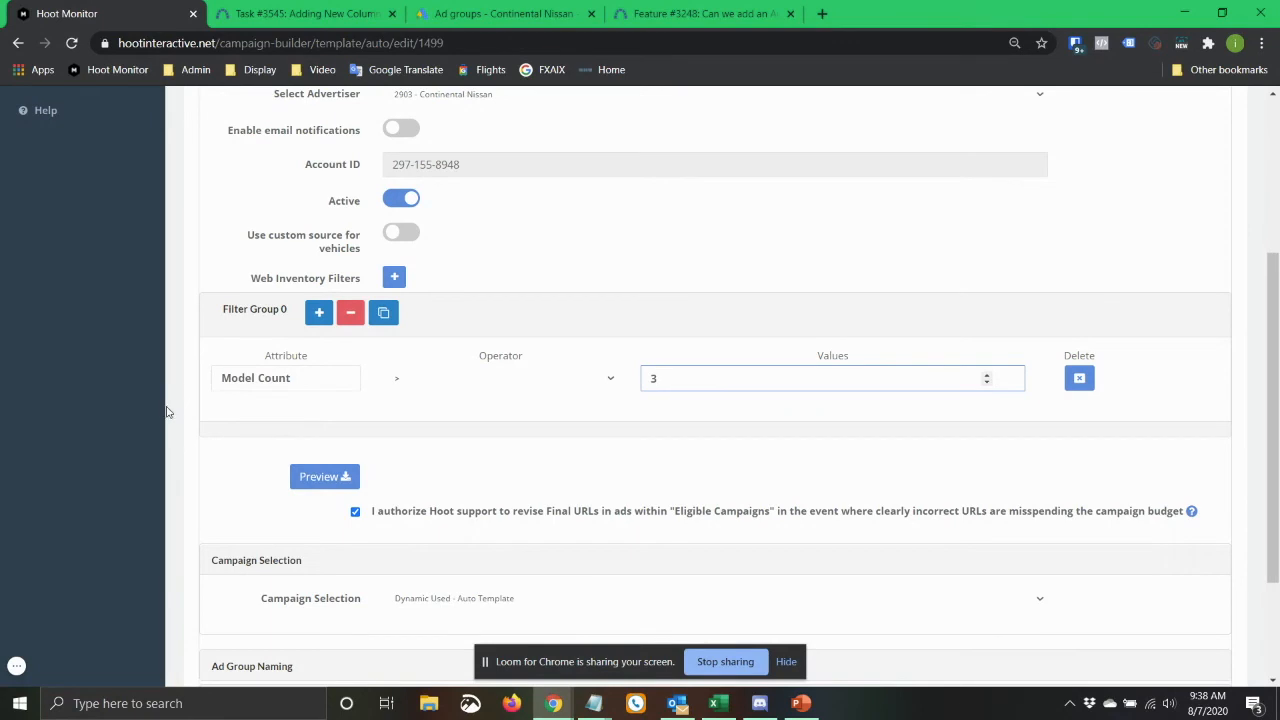
pyautogui.click(323, 478)
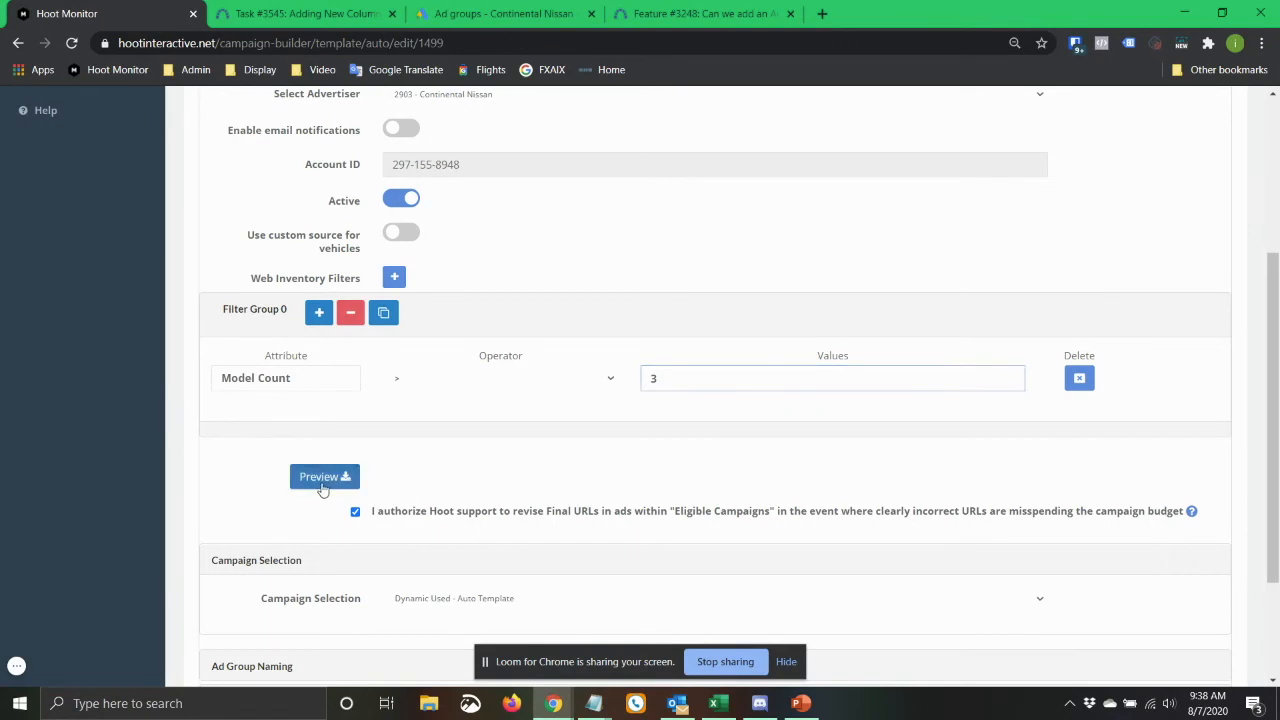
pyautogui.click(583, 486)
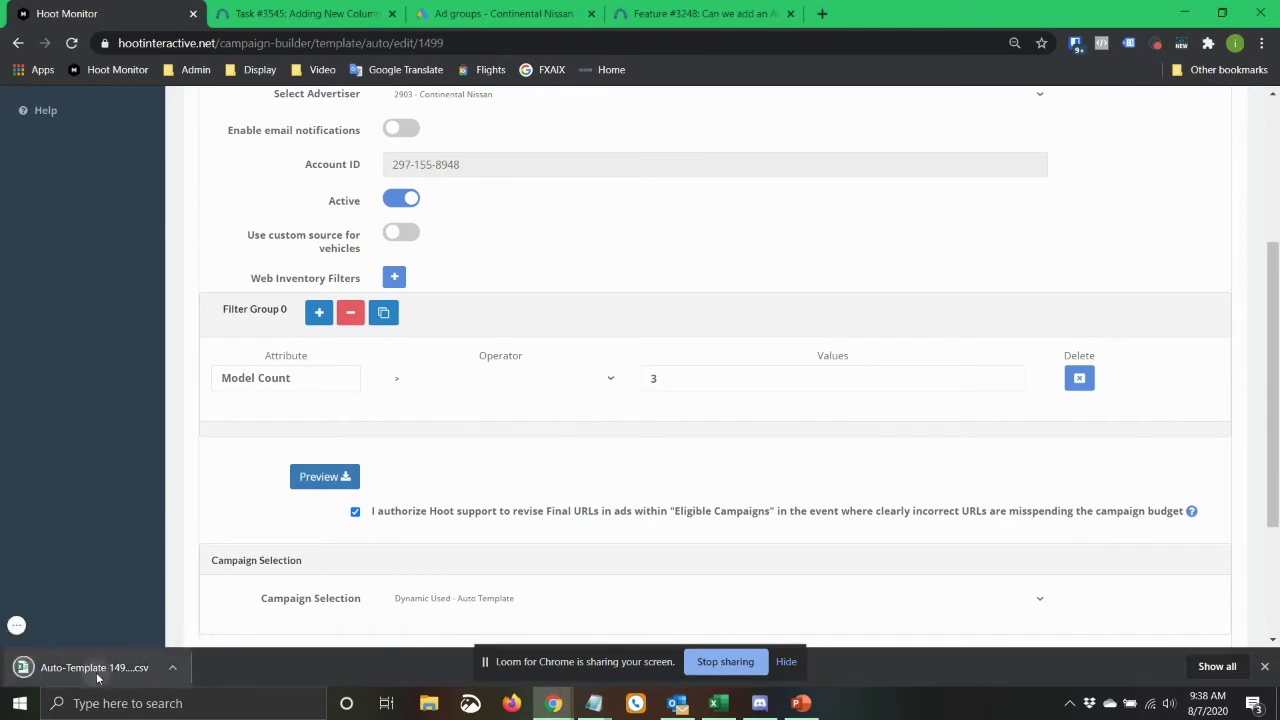
pyautogui.click(97, 669)
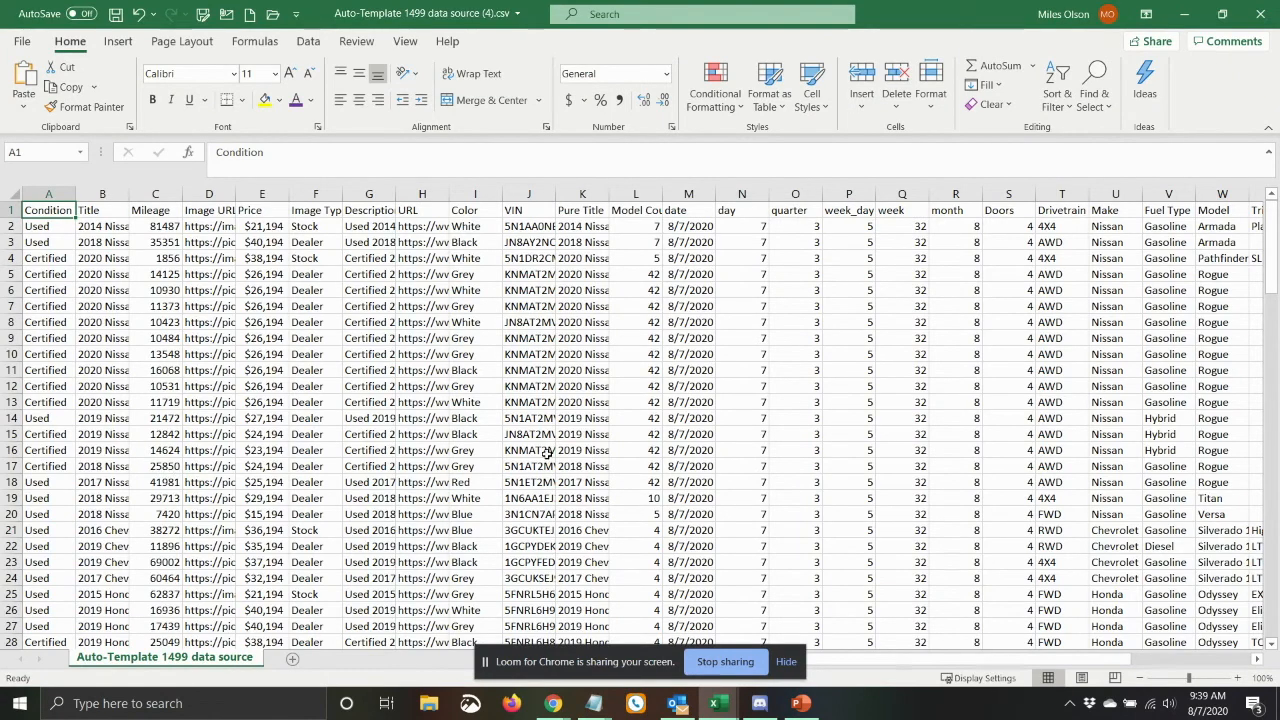
# Hide columns B through T (Title to Drivetrain) and the Fuel Type column in the preview sheet.
pyautogui.moveTo(1062, 194); pyautogui.dragTo(107, 204)
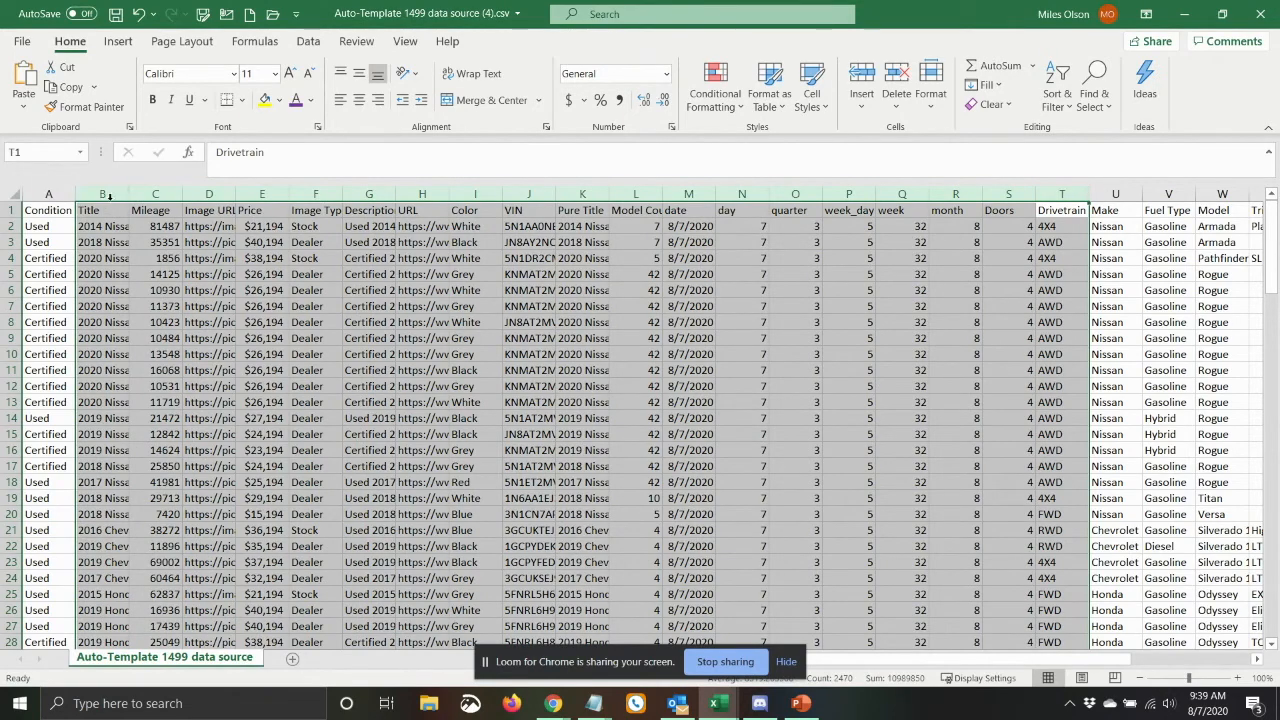
pyautogui.rightClick(113, 199)
pyautogui.click(153, 460)
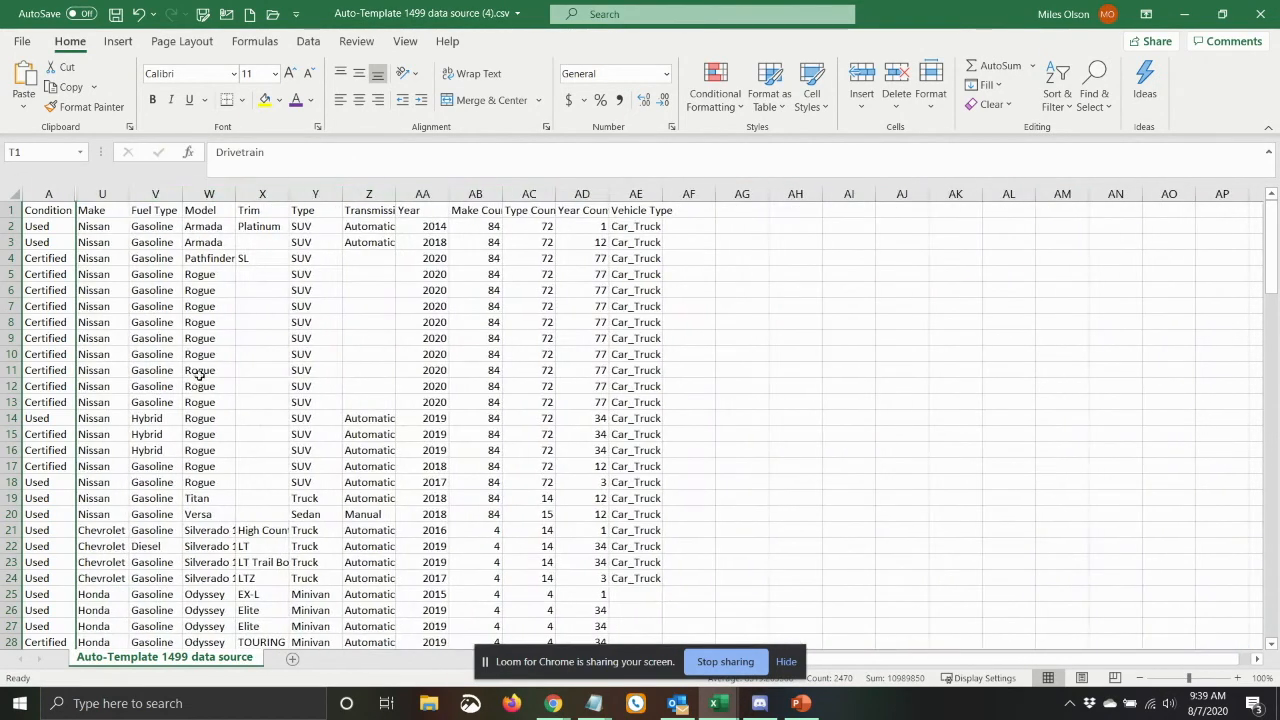
pyautogui.click(120, 273)
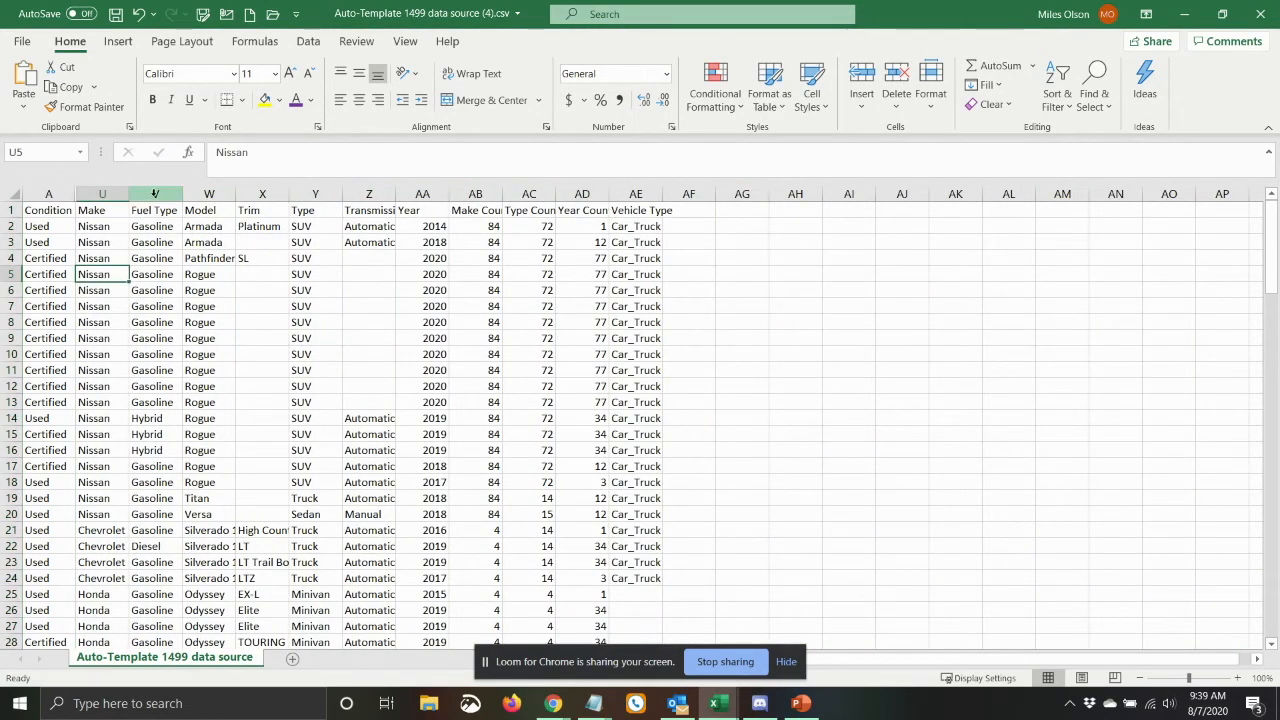
pyautogui.click(155, 194)
pyautogui.rightClick(157, 199)
pyautogui.click(195, 458)
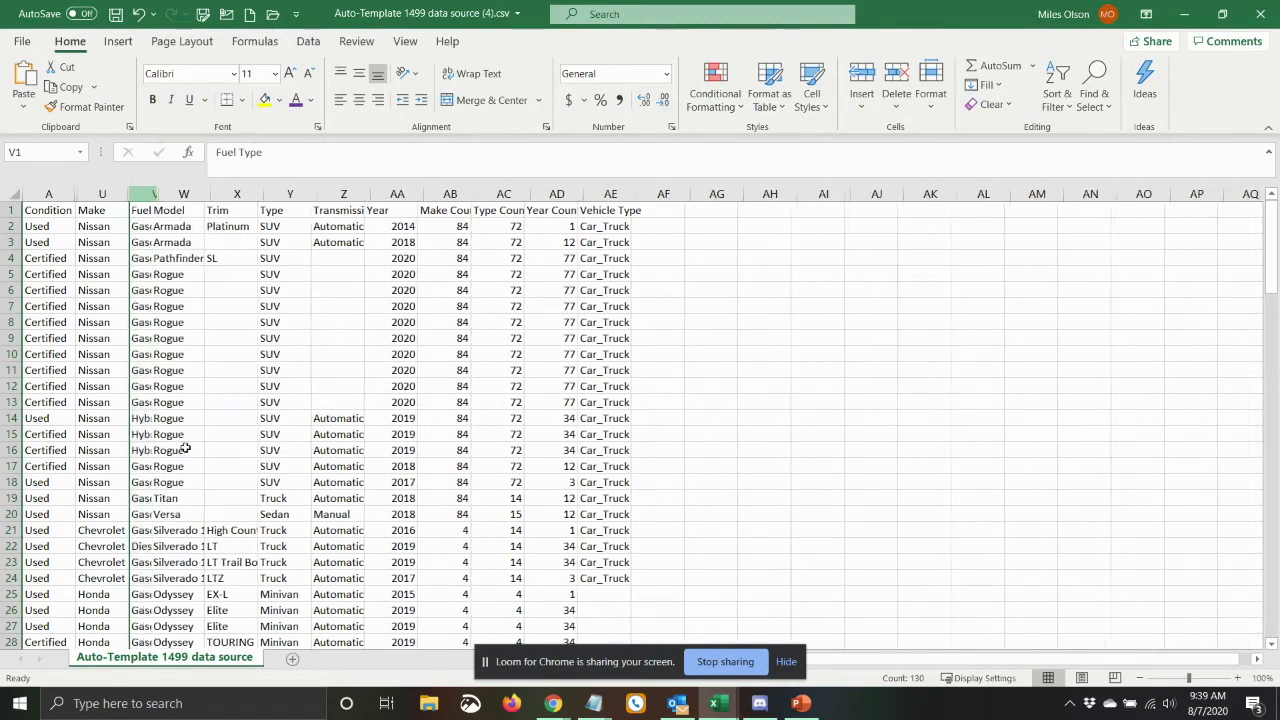
pyautogui.moveTo(100, 274); pyautogui.dragTo(100, 258)
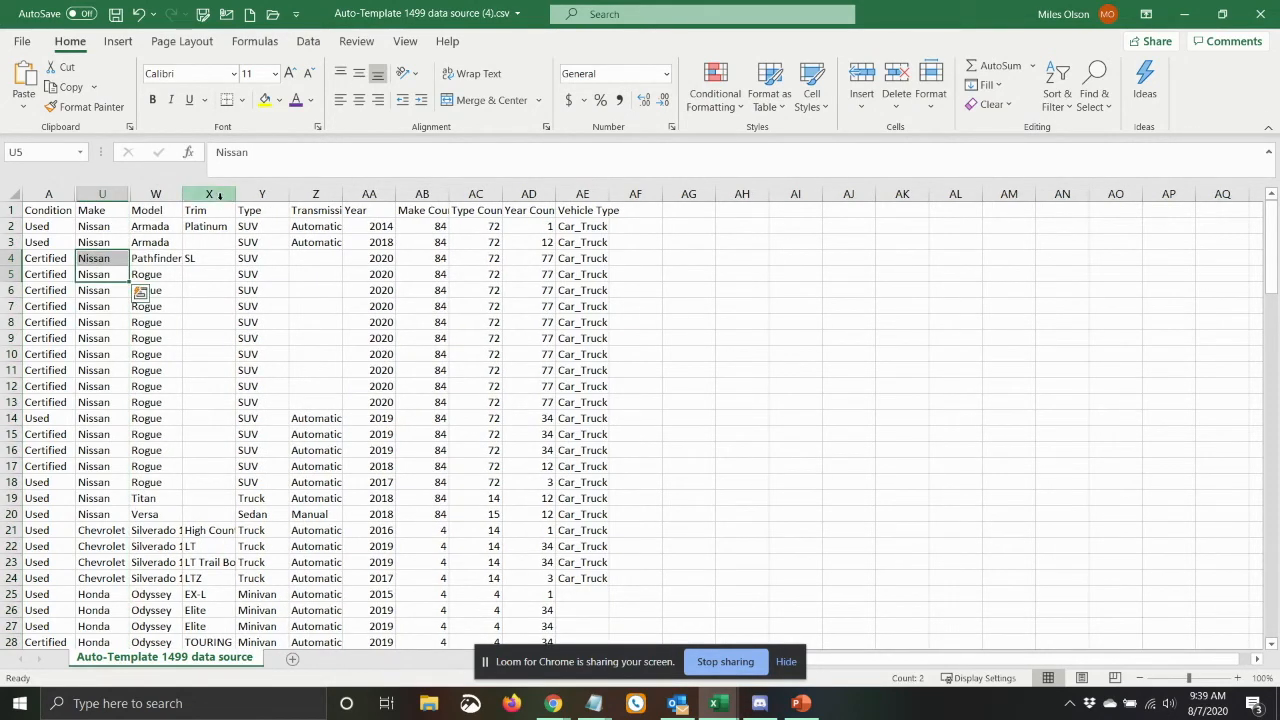
# Hide columns X through AF, from Trim past Vehicle Type, and widen the Make column.
pyautogui.moveTo(209, 194); pyautogui.dragTo(636, 194)
pyautogui.rightClick(589, 192)
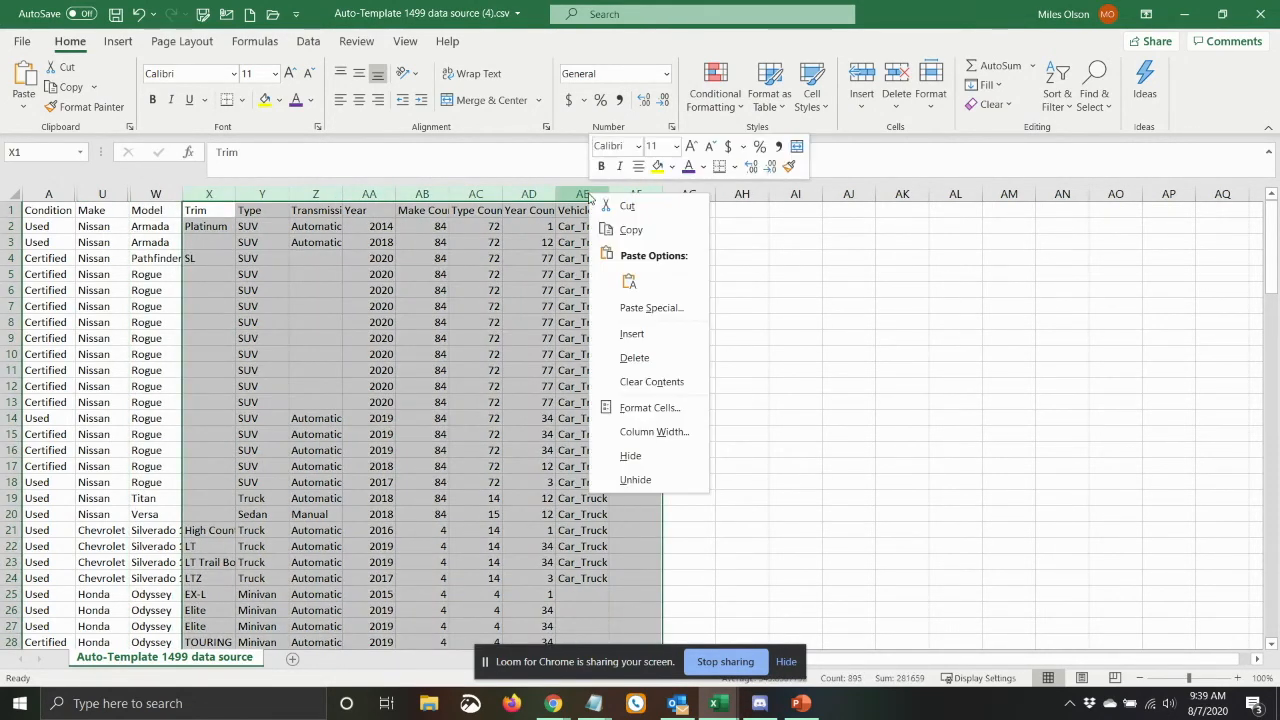
pyautogui.click(630, 455)
pyautogui.click(88, 230)
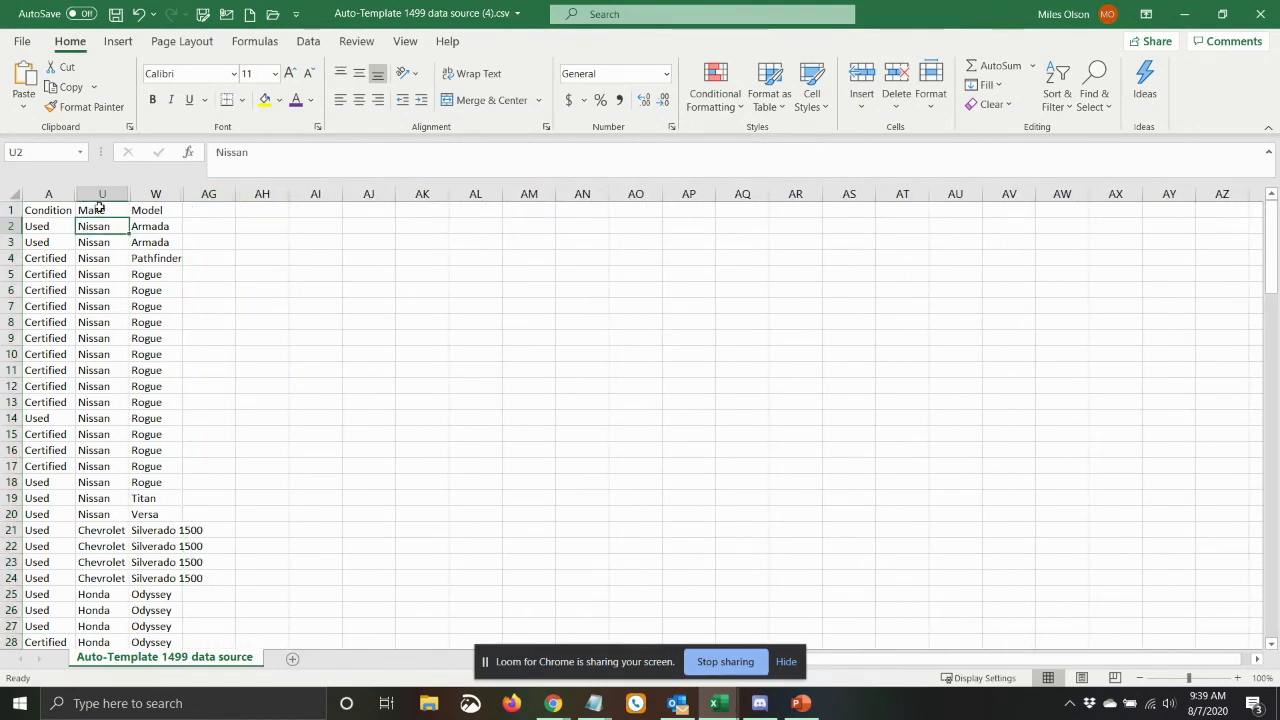
pyautogui.moveTo(129, 193); pyautogui.dragTo(168, 193)
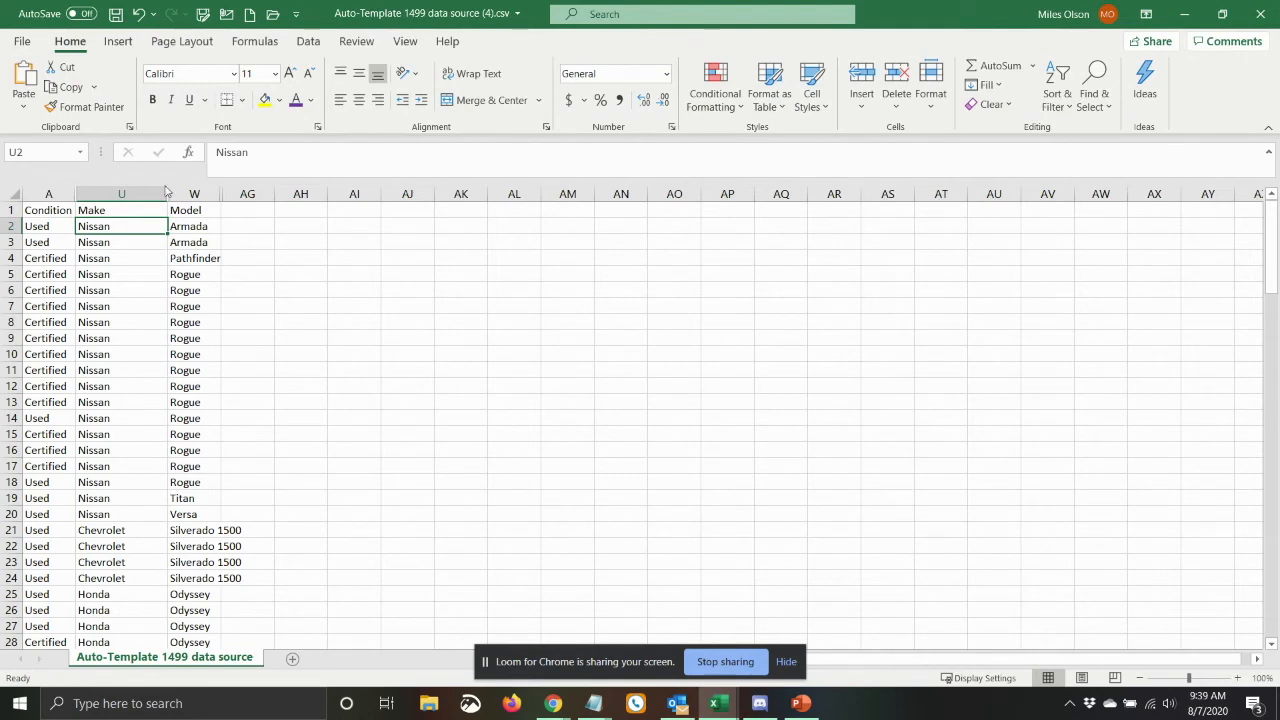
# Turn on header filters for the inventory data and look into the Make column's filter without applying a choice.
pyautogui.click(308, 41)
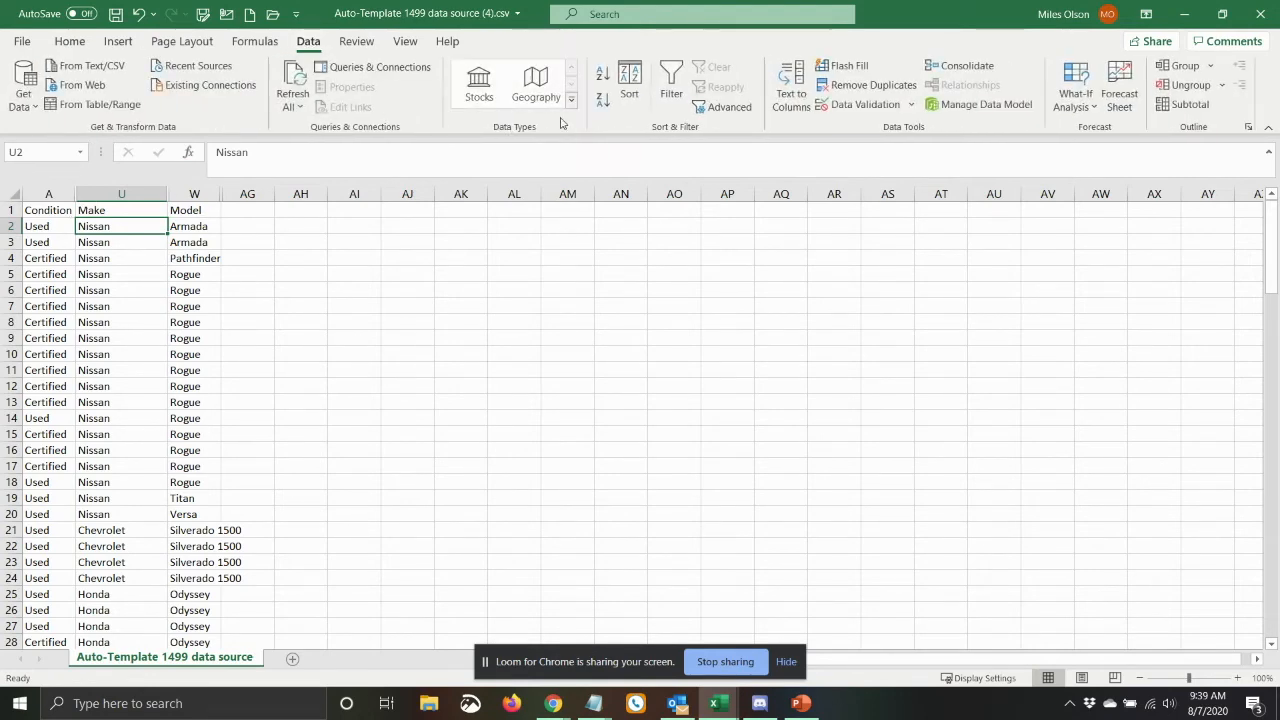
pyautogui.click(671, 85)
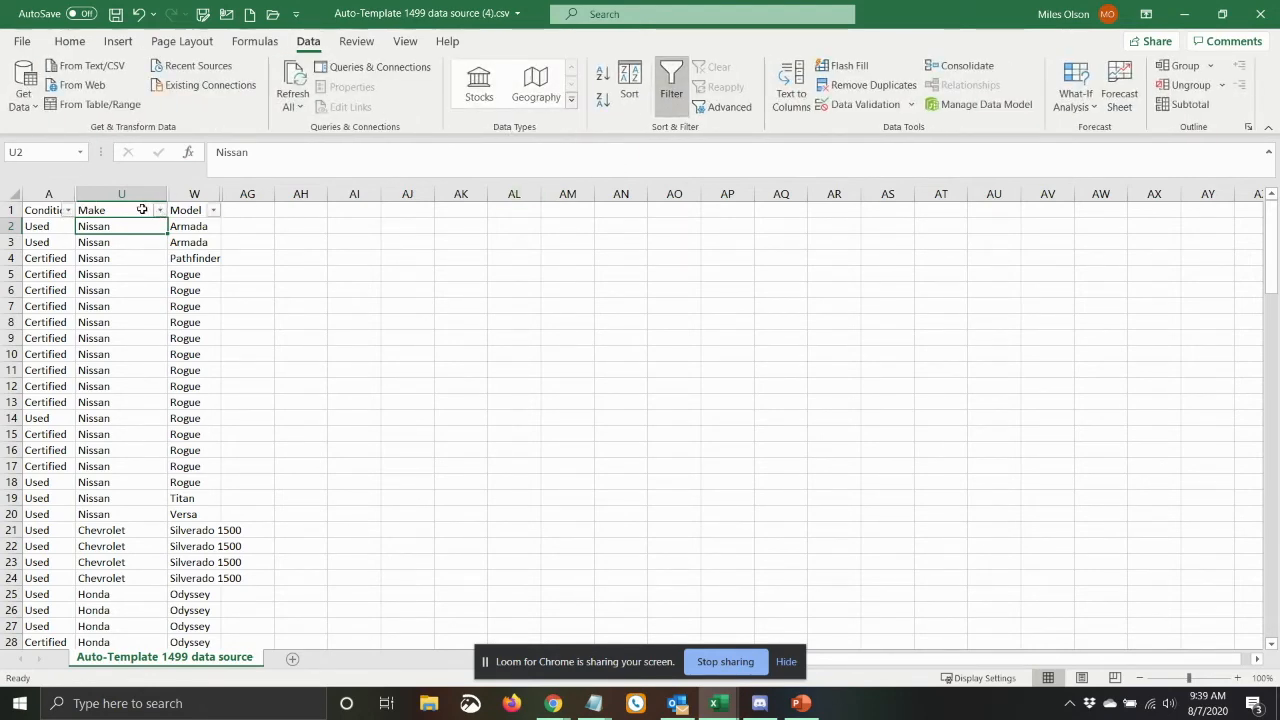
pyautogui.click(159, 210)
pyautogui.click(159, 213)
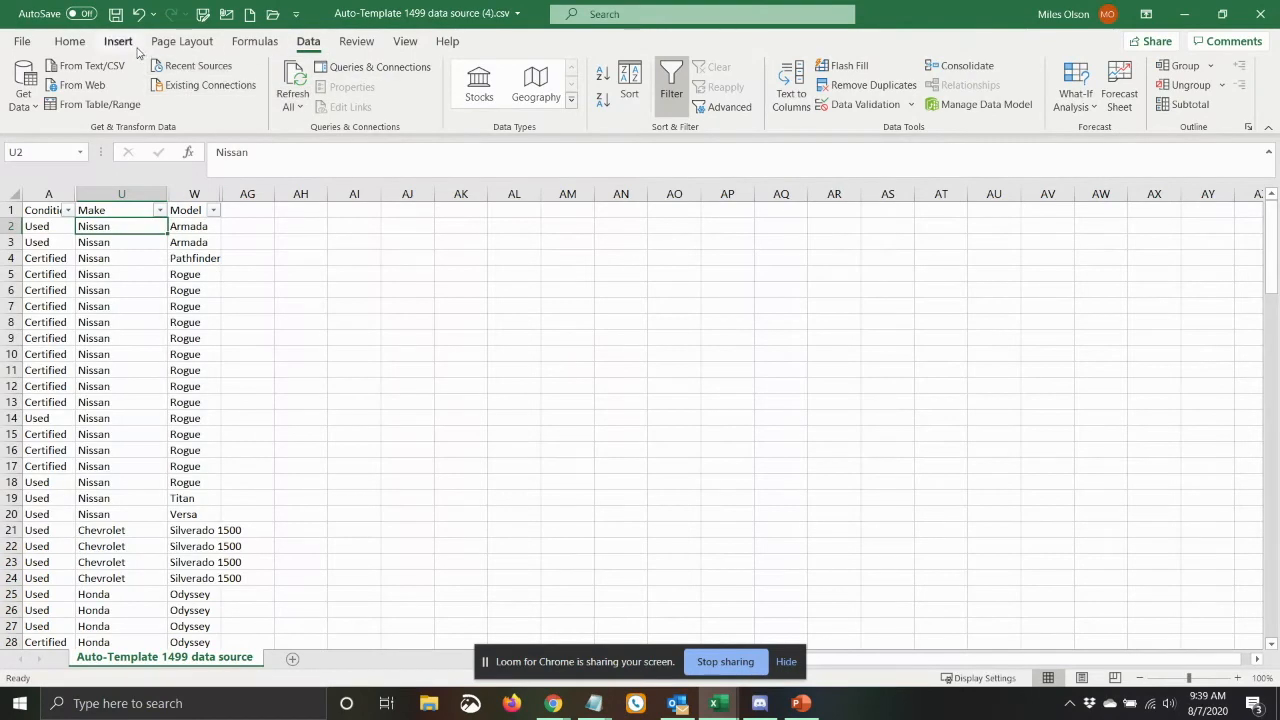
# Sort the inventory by Make and then by Model, both A to Z.
pyautogui.click(640, 88)
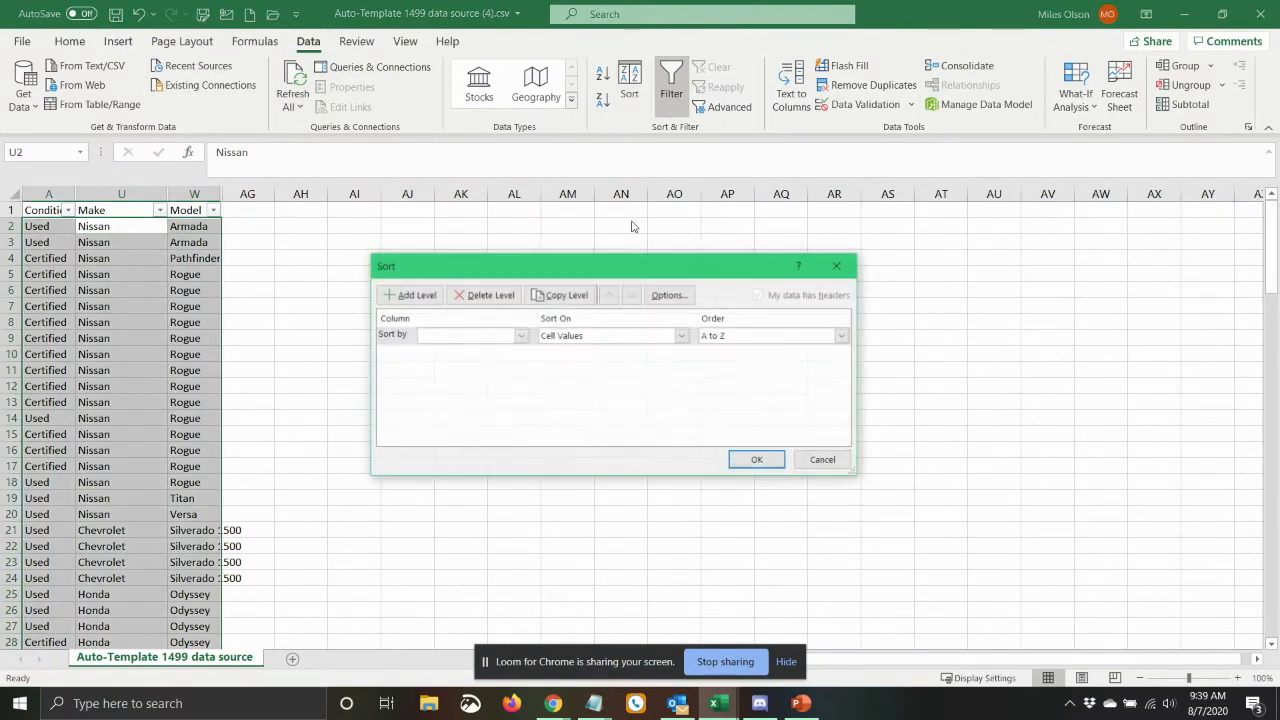
pyautogui.click(462, 336)
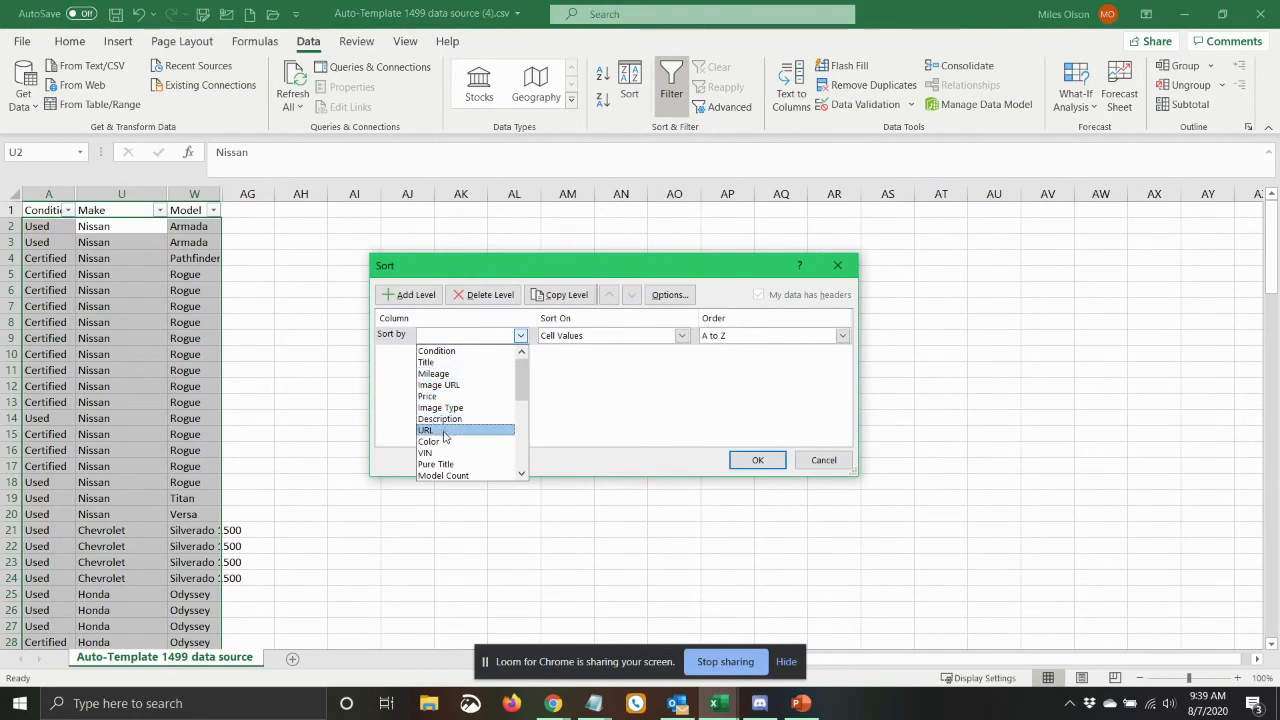
pyautogui.scroll(-2, 460, 420)
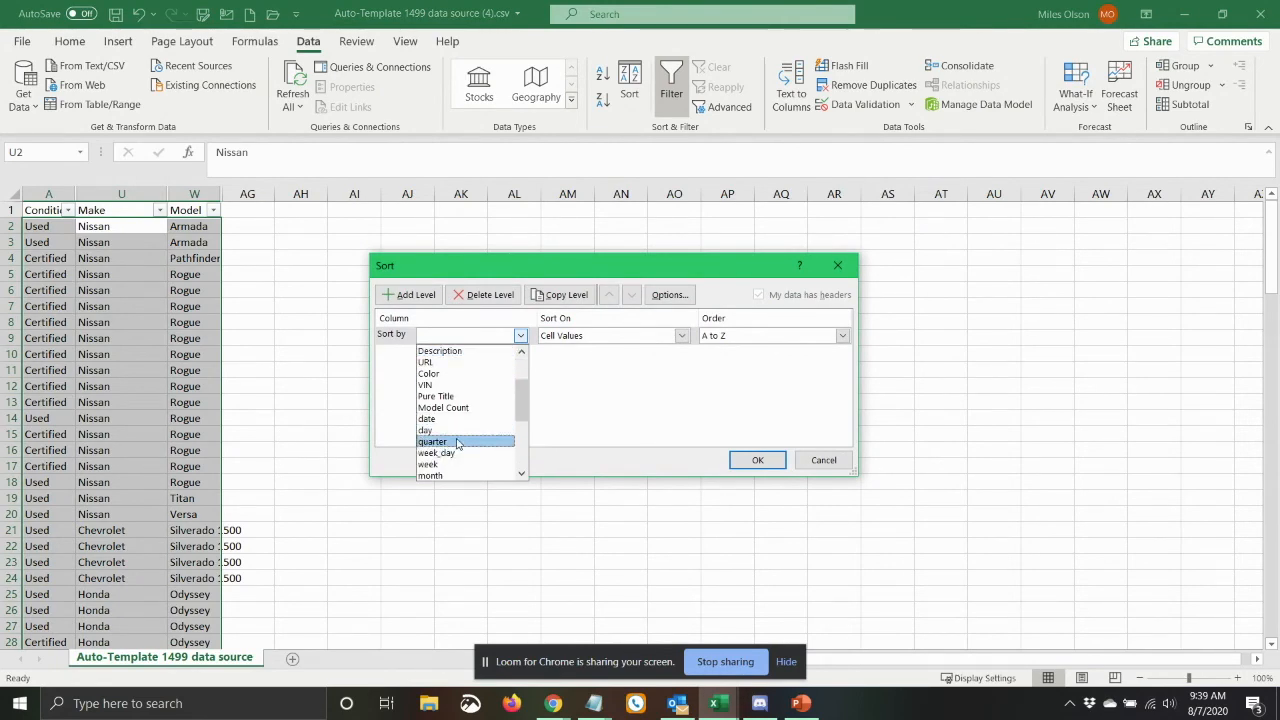
pyautogui.scroll(-2, 459, 436)
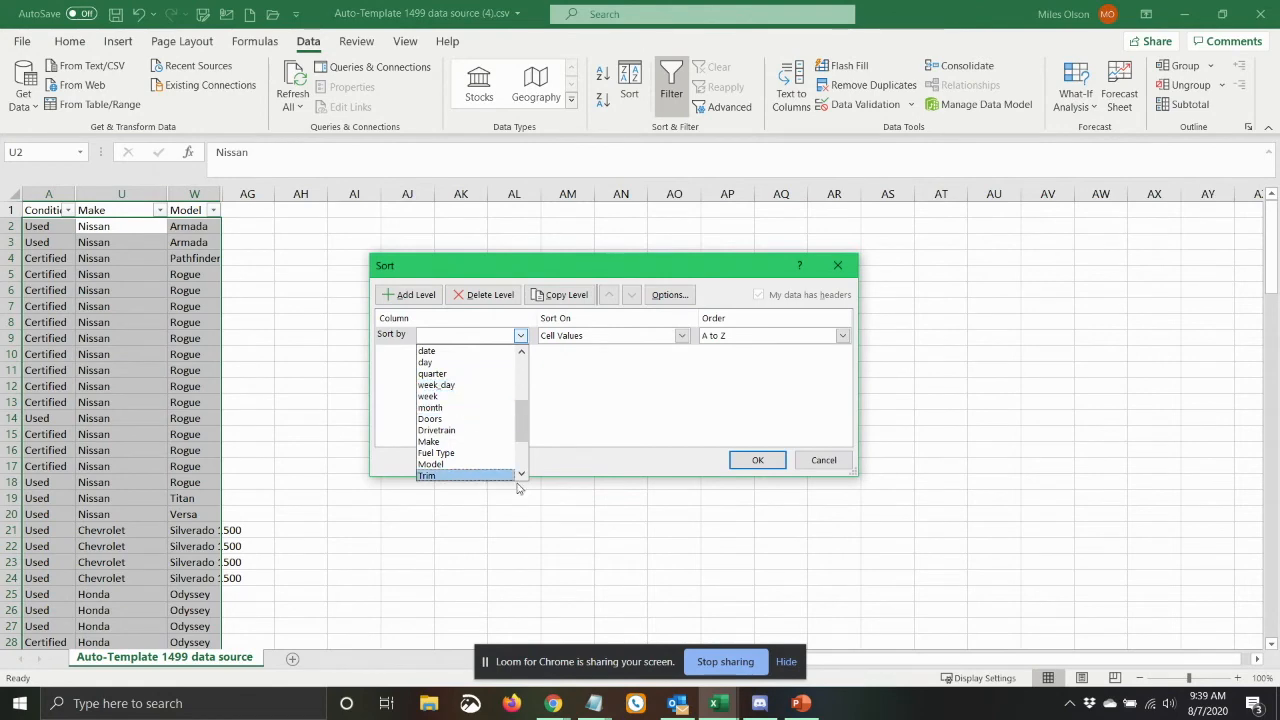
pyautogui.click(450, 441)
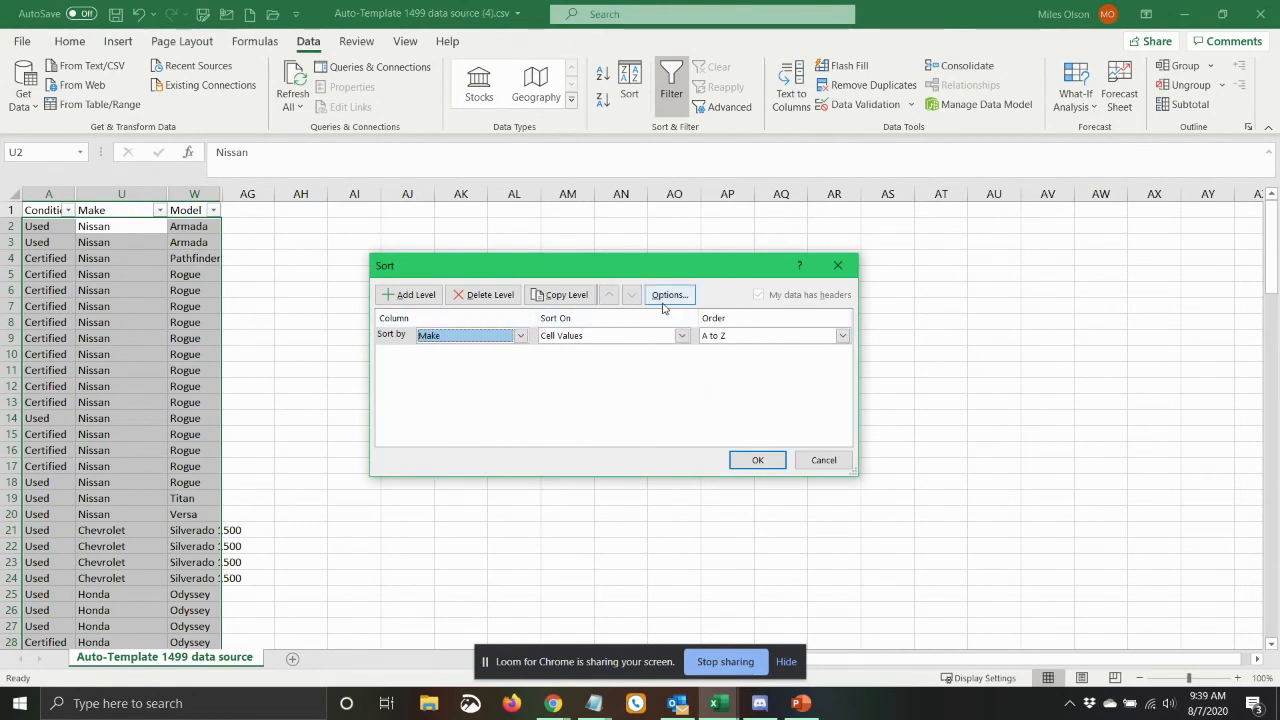
pyautogui.click(410, 294)
pyautogui.click(520, 353)
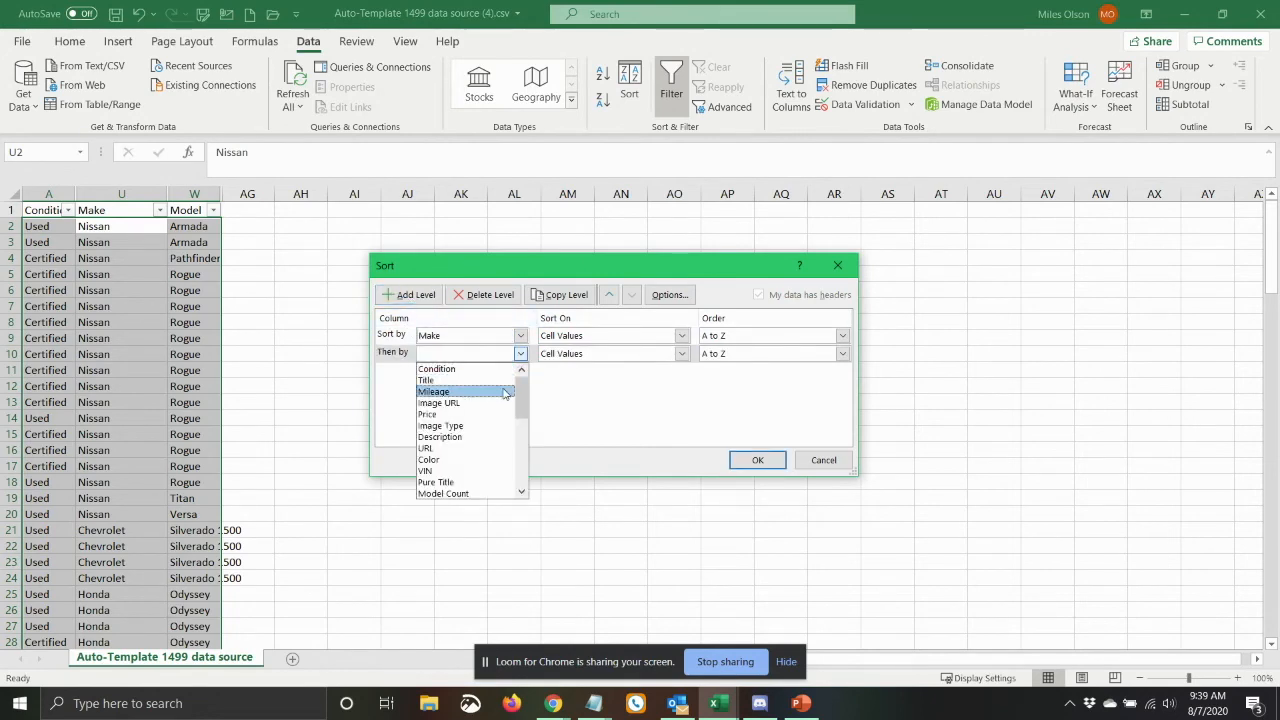
pyautogui.scroll(-6, 490, 440)
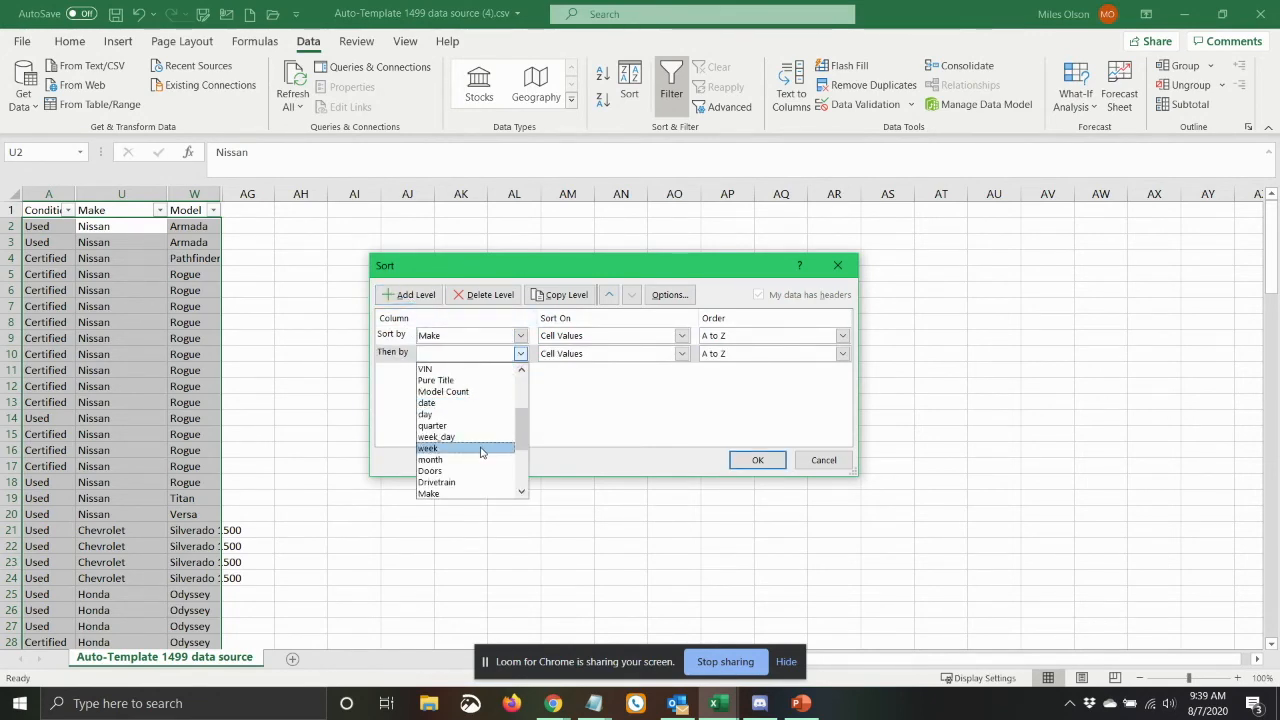
pyautogui.click(476, 449)
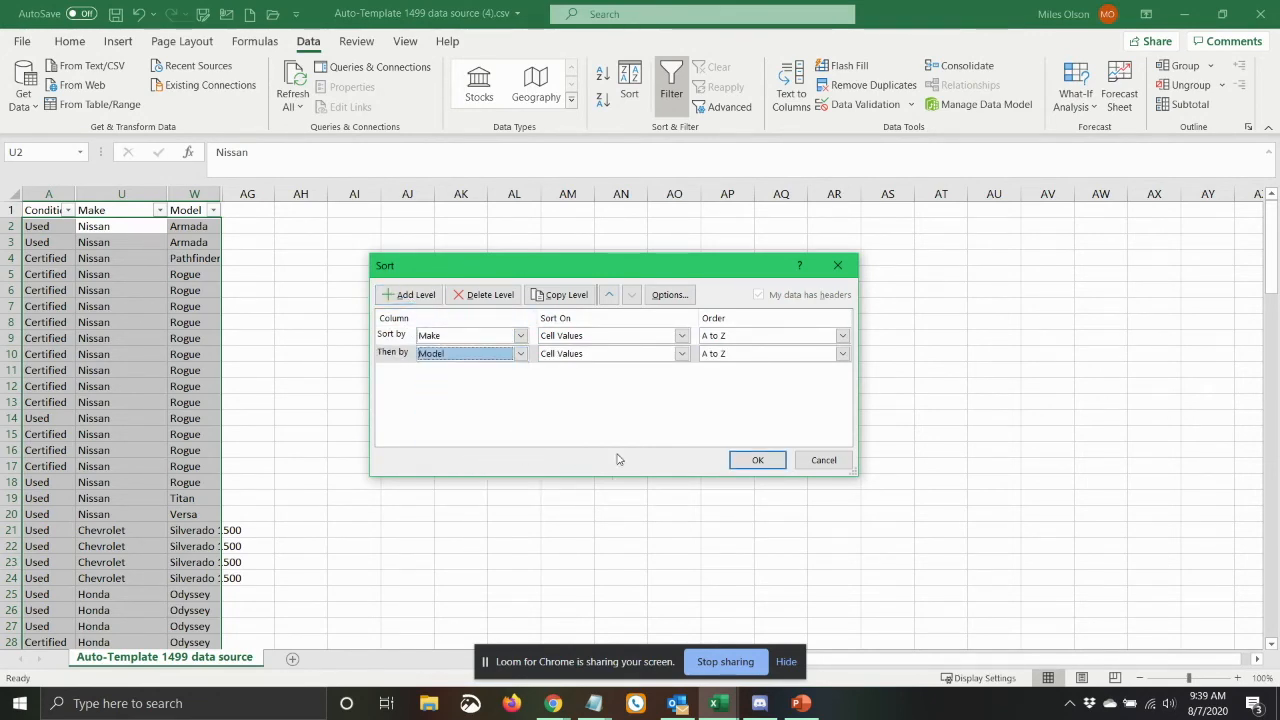
pyautogui.click(734, 457)
# Examine the sorted list to see how many vehicles each make and model has.
pyautogui.click(89, 322)
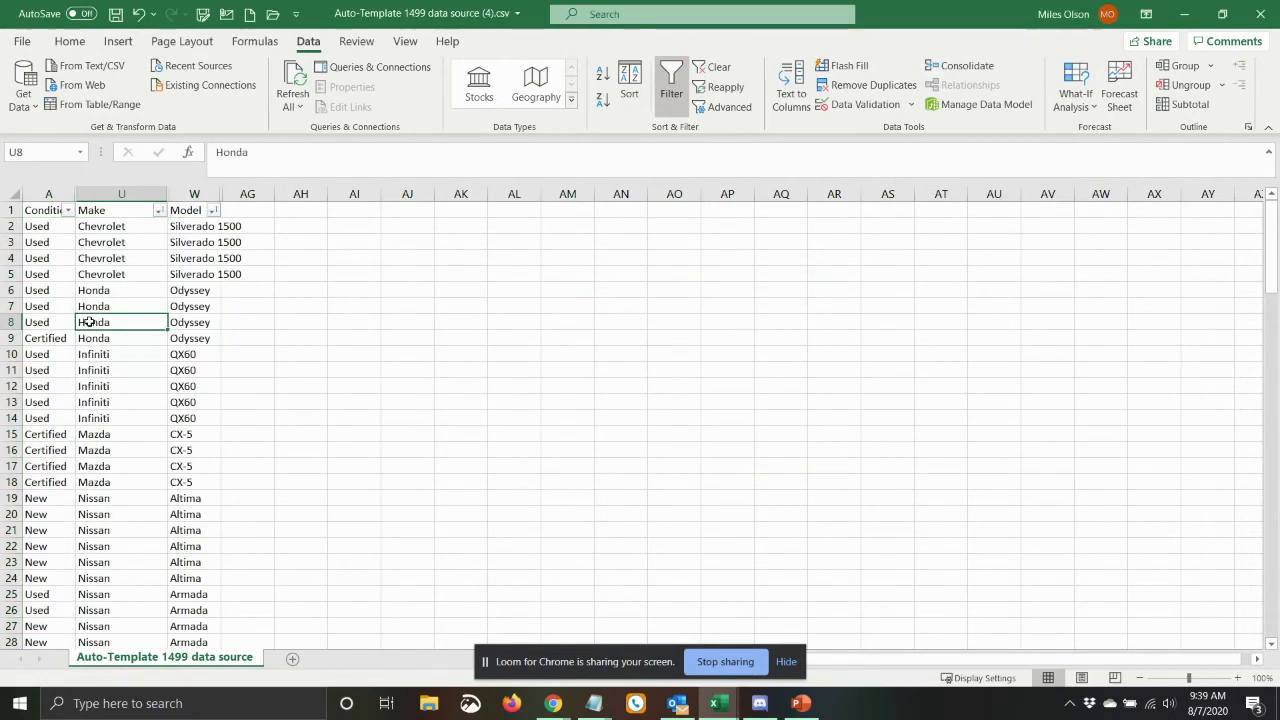
pyautogui.scroll(-2, 200, 316)
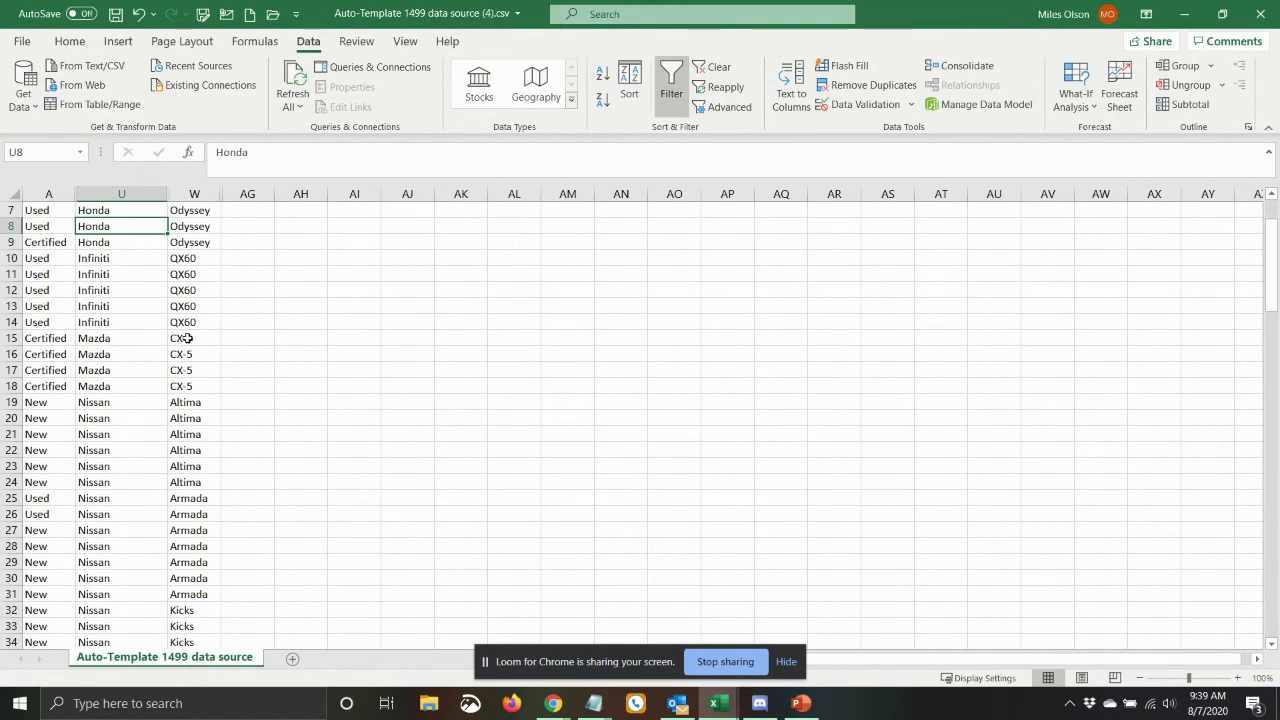
pyautogui.scroll(-2, 153, 330)
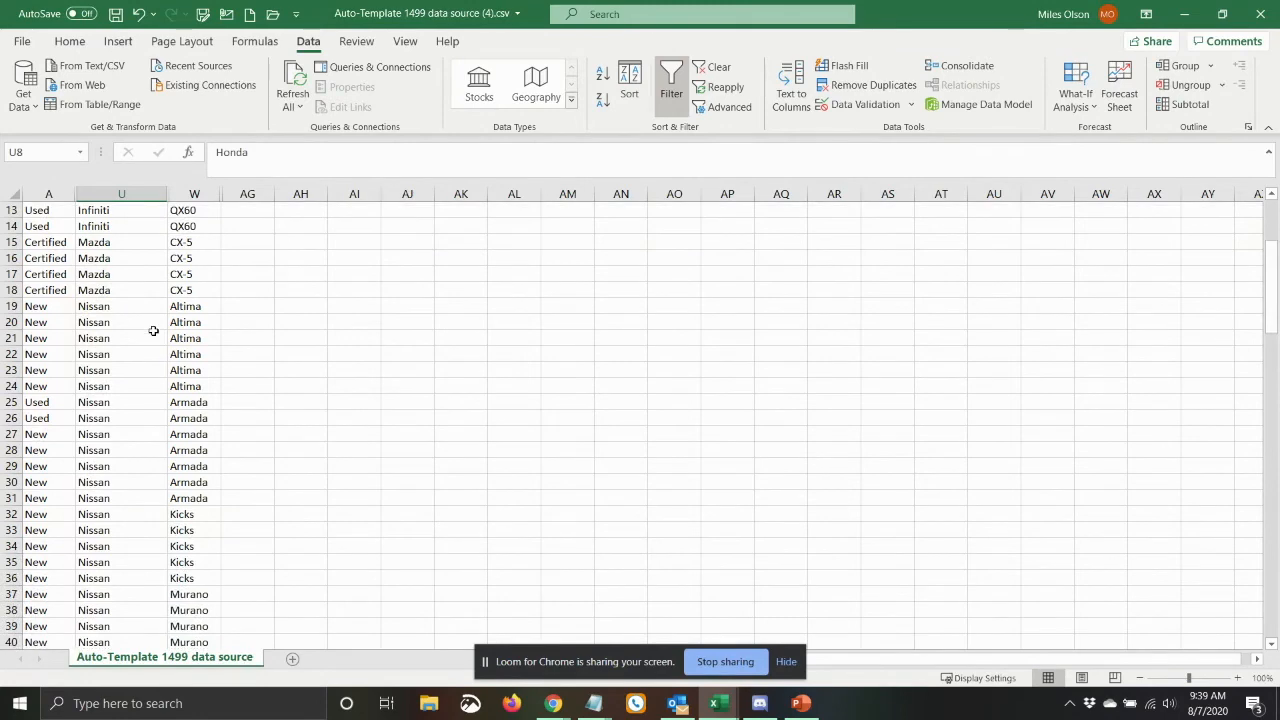
pyautogui.scroll(-2, 153, 330)
pyautogui.scroll(-1, 153, 330)
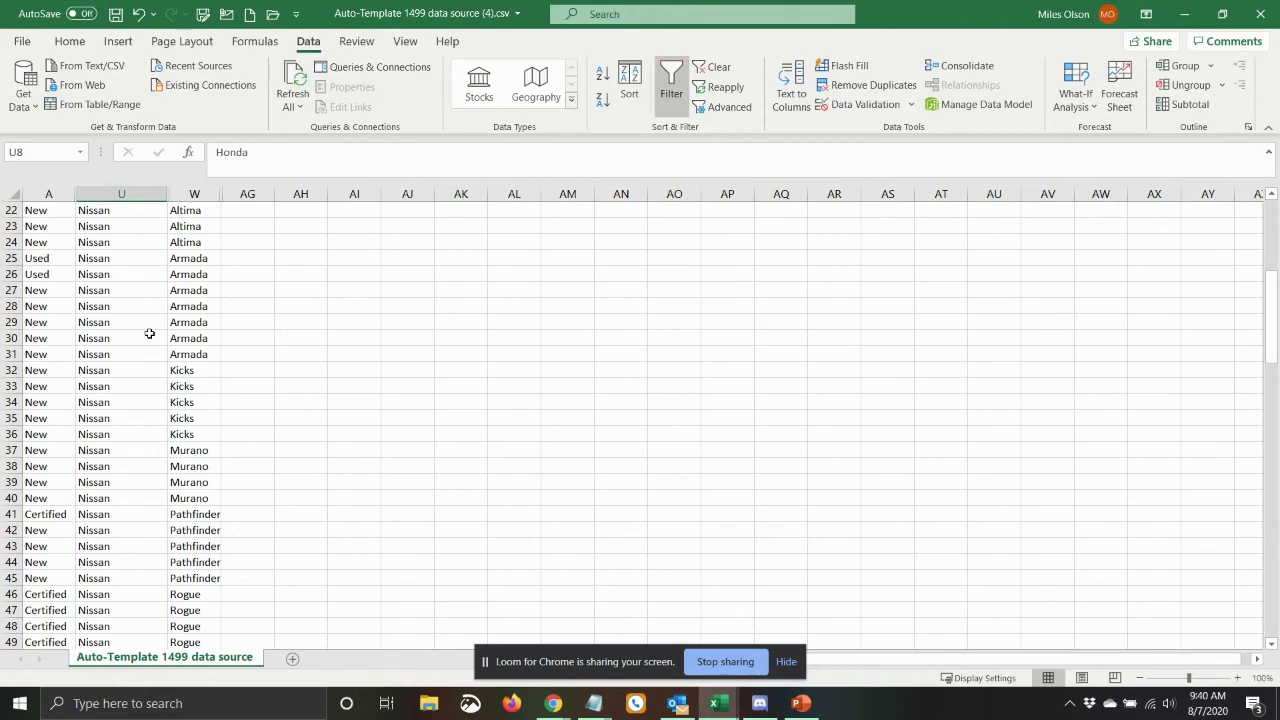
pyautogui.scroll(-2, 148, 325)
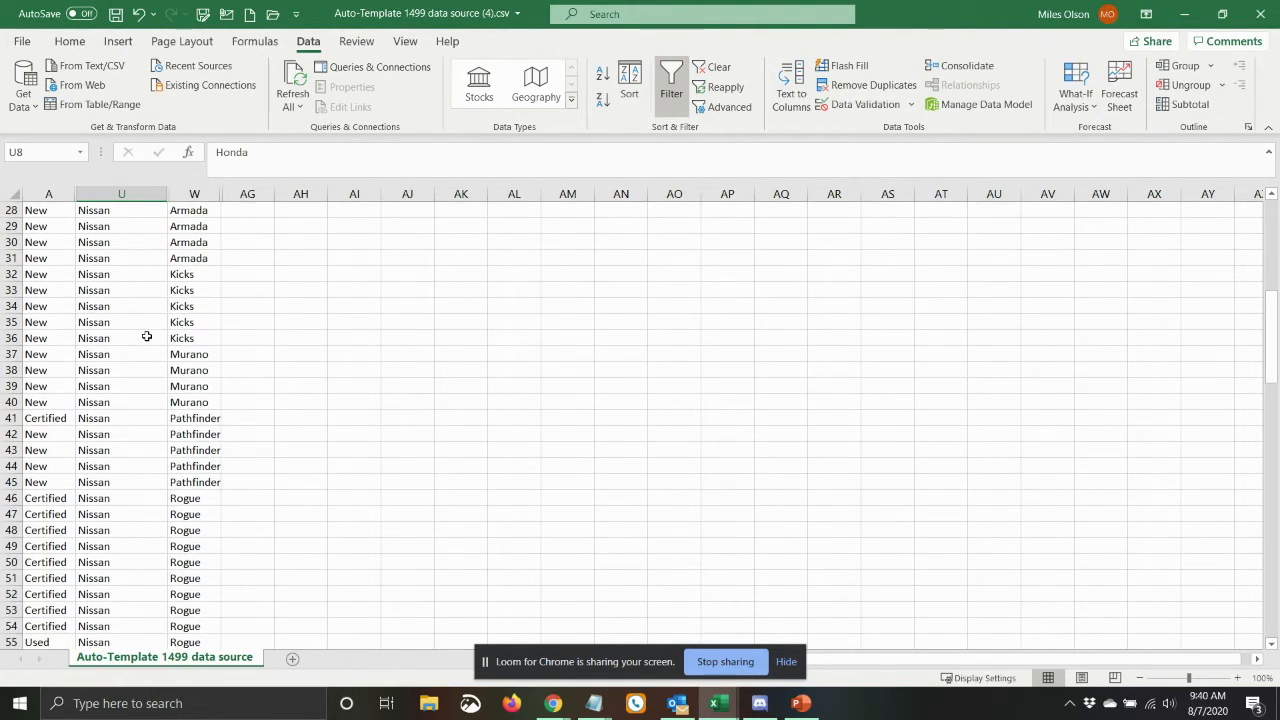
pyautogui.scroll(-12, 145, 335)
pyautogui.scroll(12, 142, 332)
pyautogui.scroll(9, 141, 328)
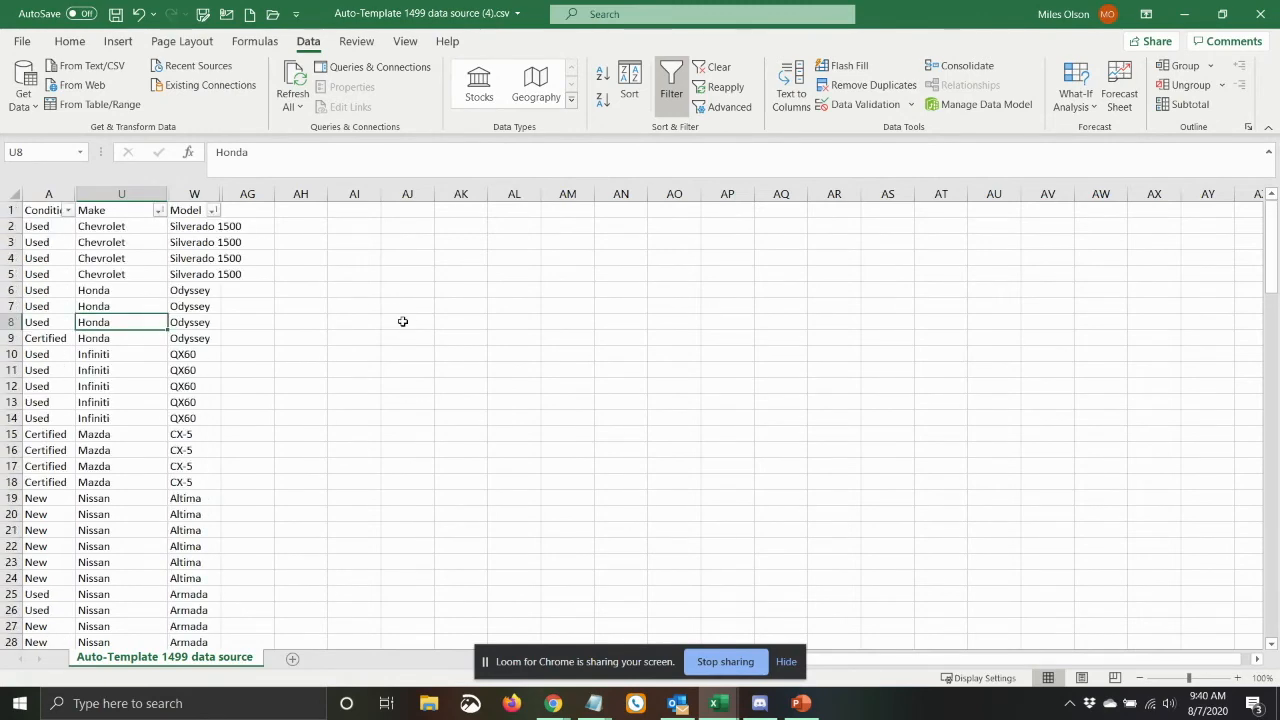
# Switch to the Google Ads ad groups in the browser and compare the count filter ad groups with the models in the Excel list.
pyautogui.hotkey('alt', 'Tab')
pyautogui.hotkey('alt', 'Tab')
pyautogui.hotkey('alt', 'Tab')
pyautogui.press('Tab')
pyautogui.scroll(-3, 374, 542)
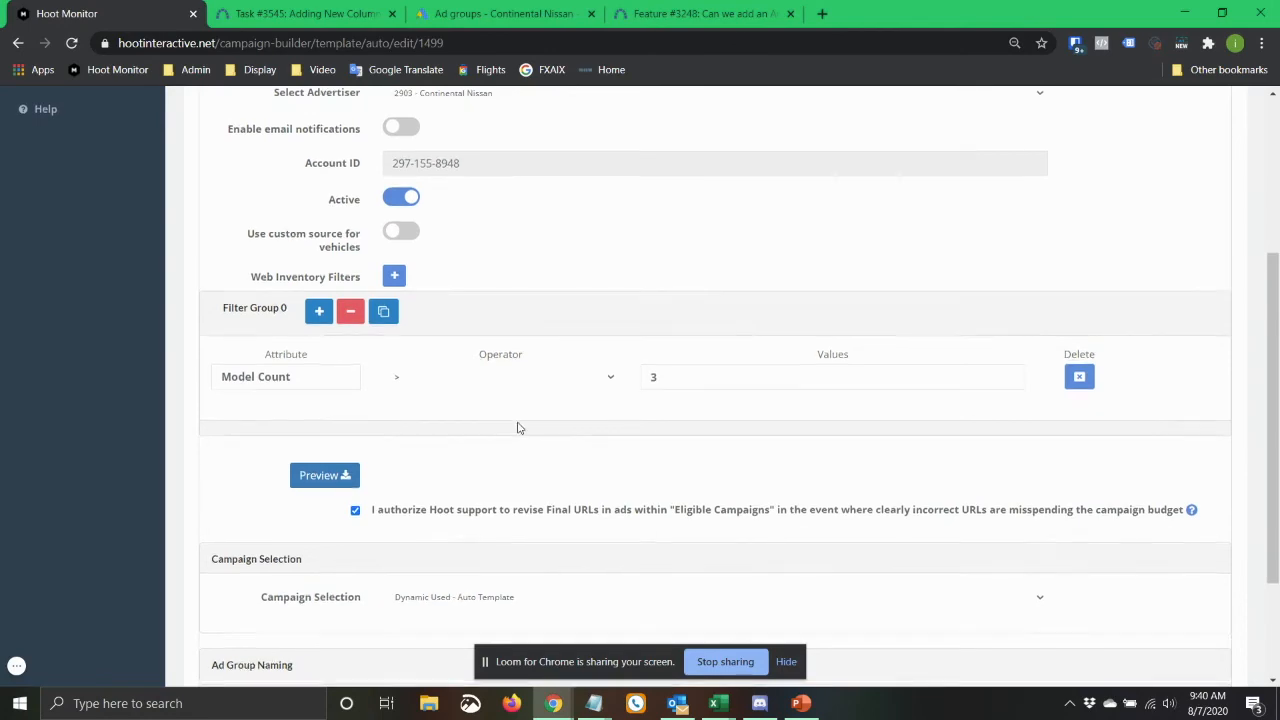
pyautogui.click(503, 20)
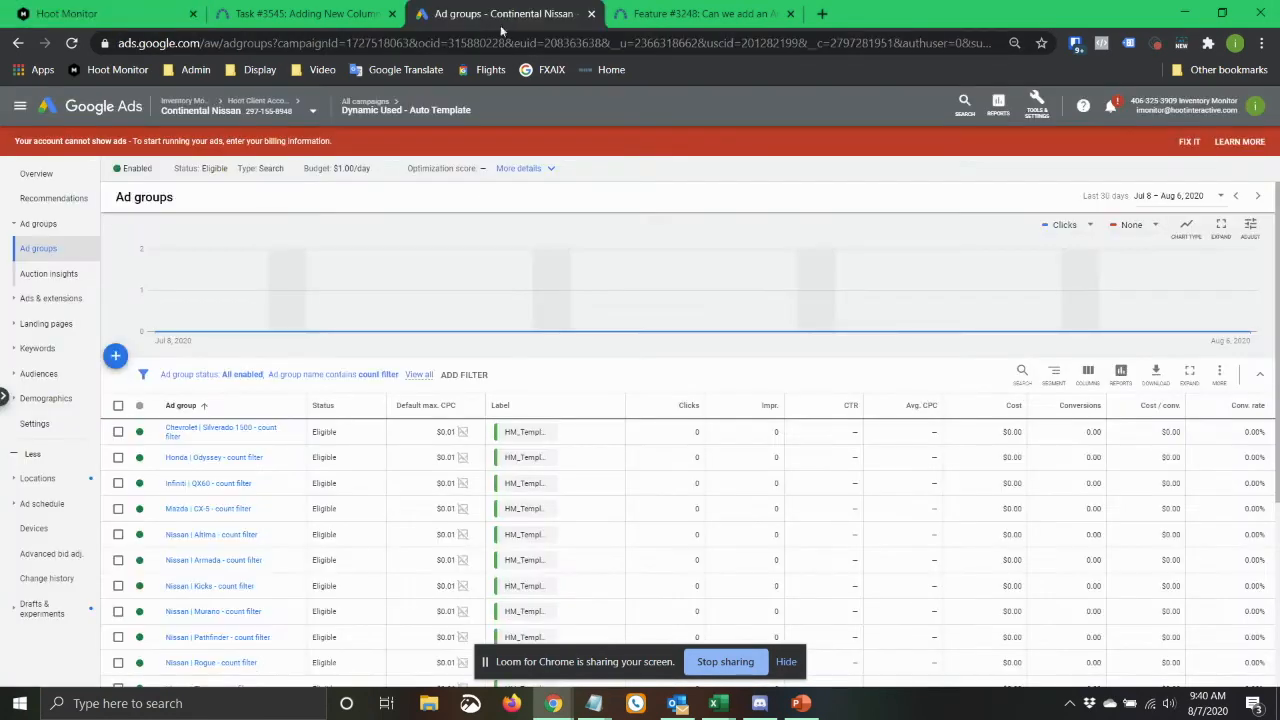
pyautogui.scroll(-2, 366, 543)
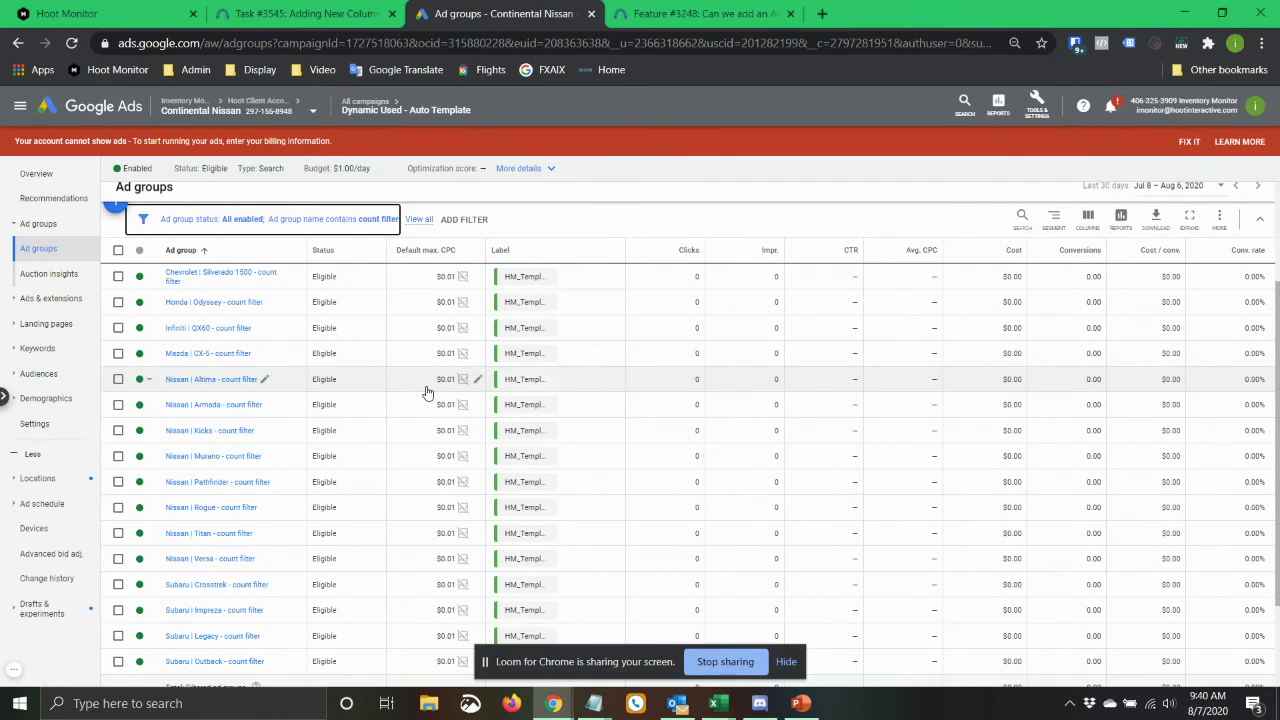
pyautogui.hotkey('alt', 'Tab')
pyautogui.hotkey('alt', 'Tab')
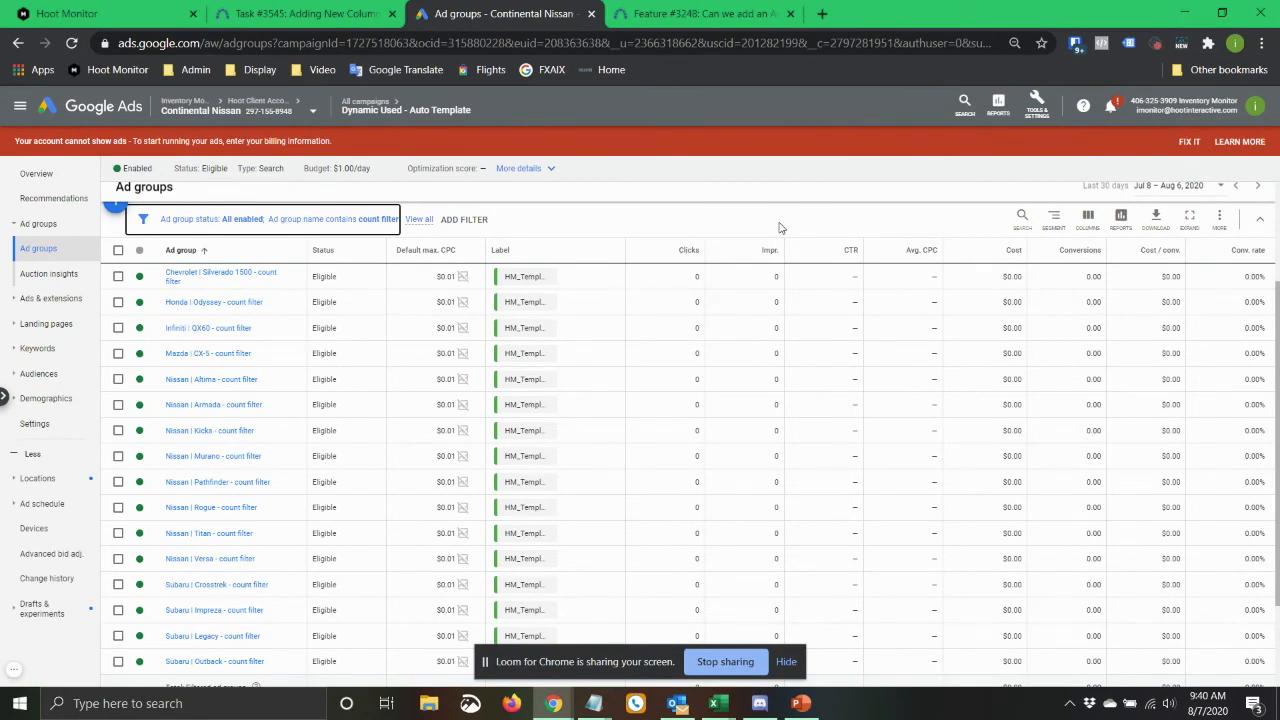
# Return to the Hoot Monitor auto-template and set its Model Count filter to ≥ 4.
pyautogui.click(160, 14)
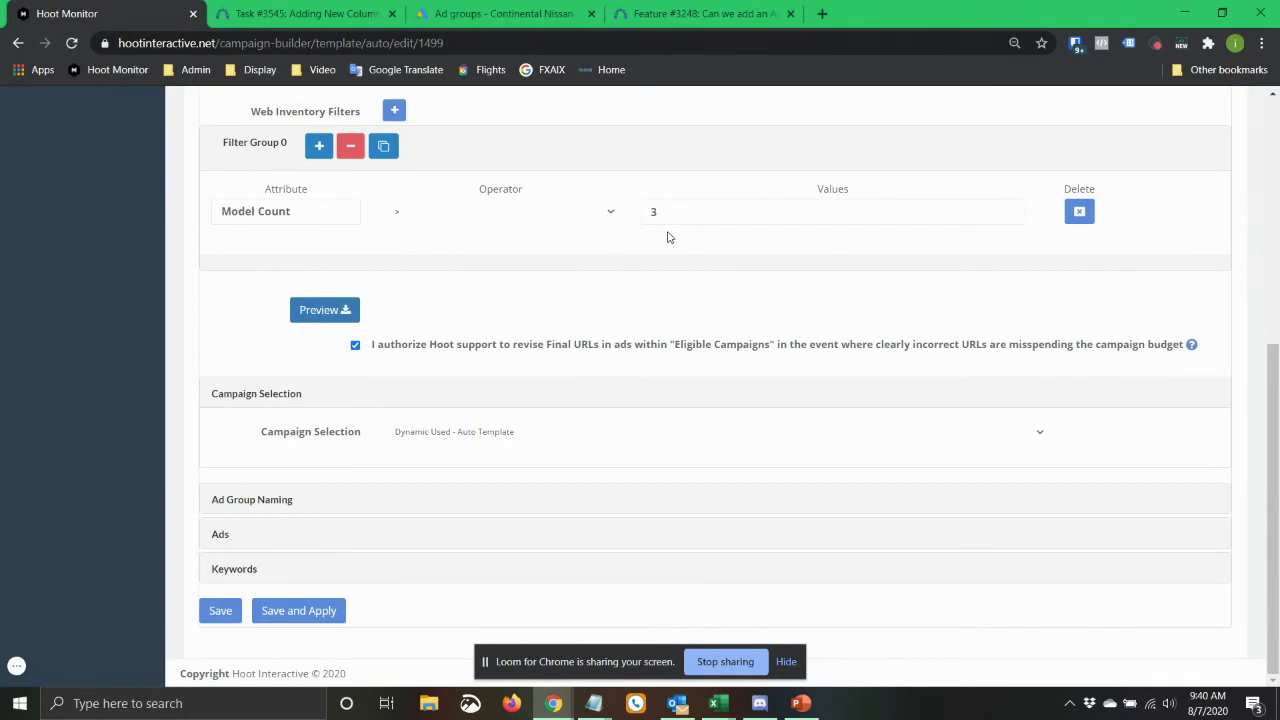
pyautogui.click(609, 213)
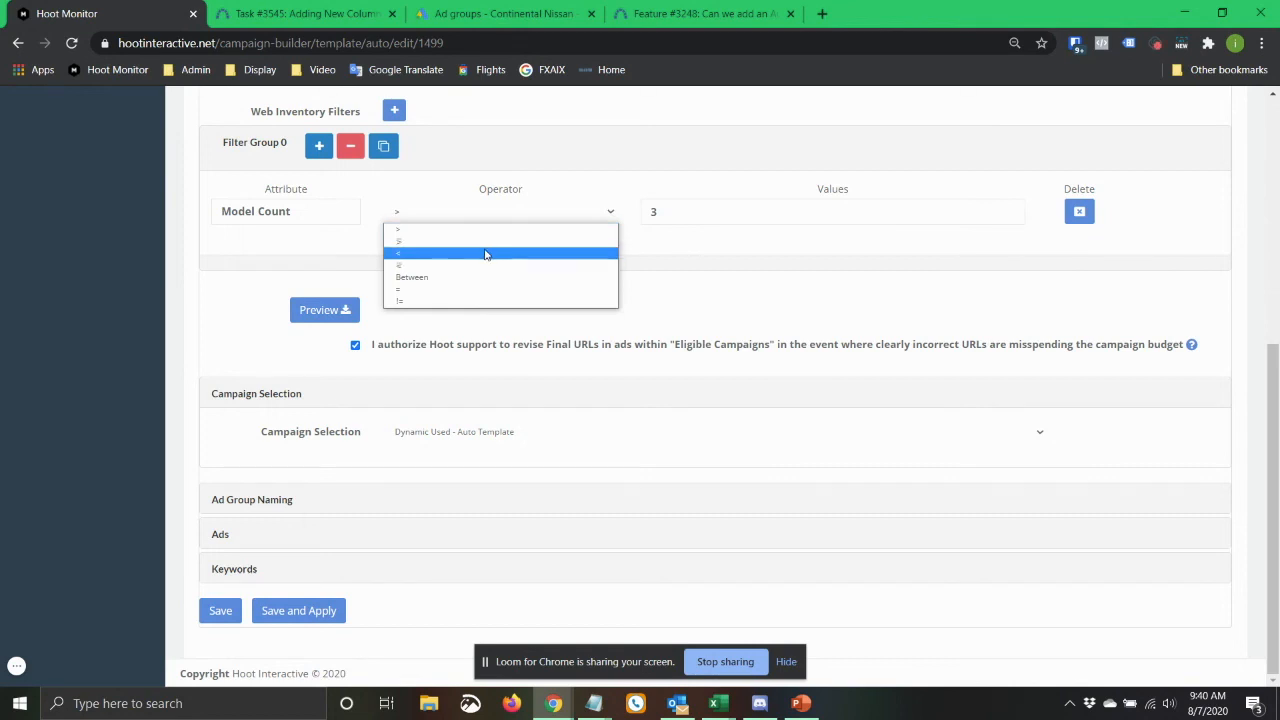
pyautogui.click(488, 243)
pyautogui.doubleClick(652, 211)
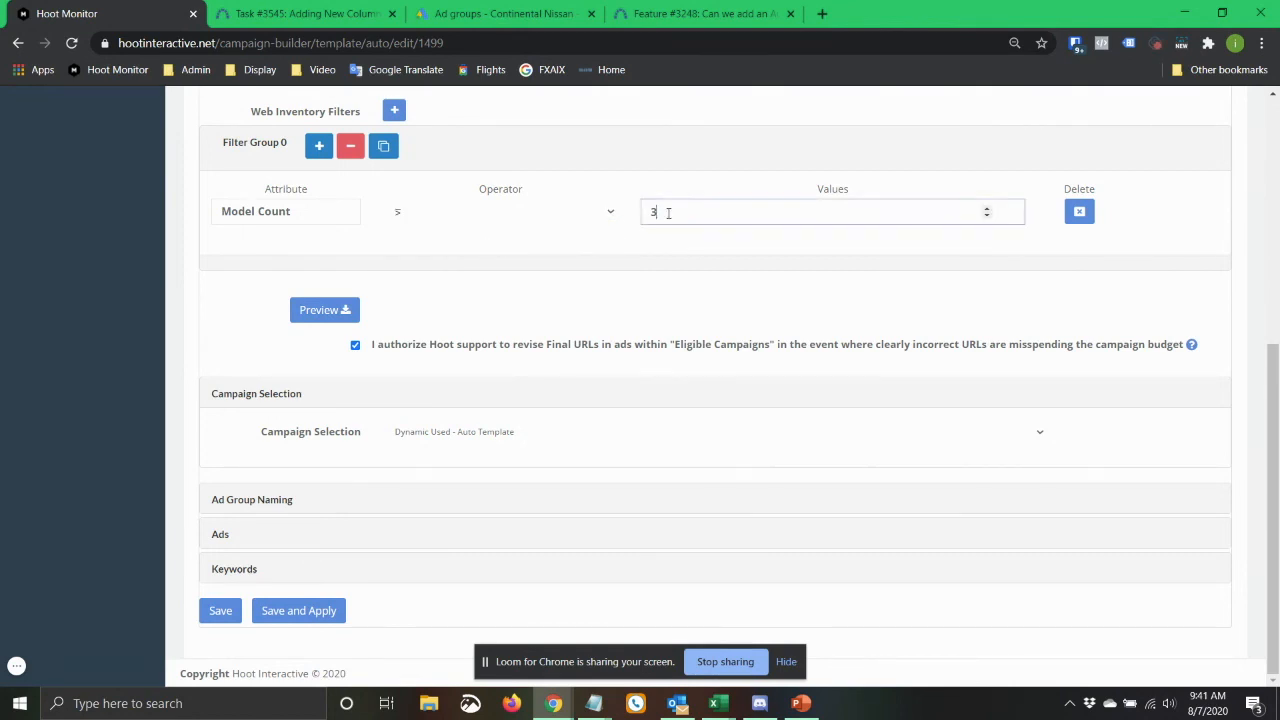
pyautogui.write('4')
pyautogui.click(122, 292)
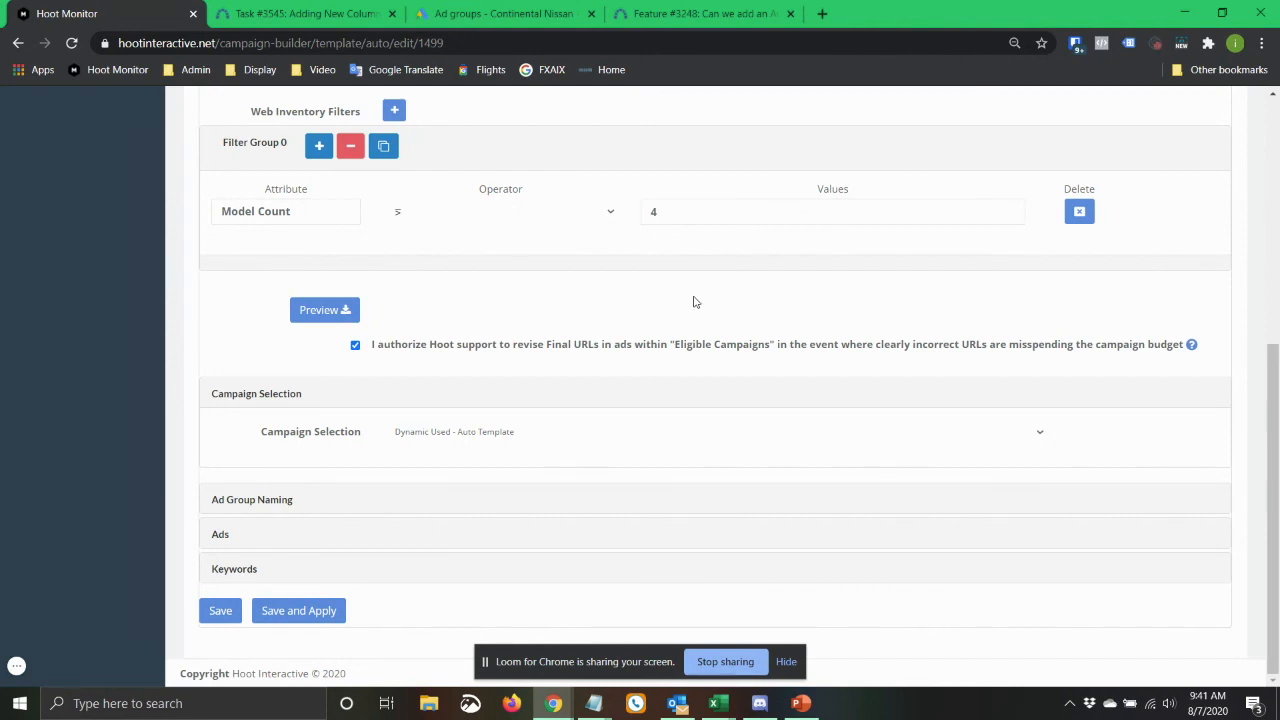
# Switch to the PowerPoint slide summarizing the new Hoot Monitor functionality for August 2020.
pyautogui.hotkey('alt', 'Tab')
pyautogui.hotkey('alt', 'Tab')
pyautogui.hotkey('alt', 'Tab')
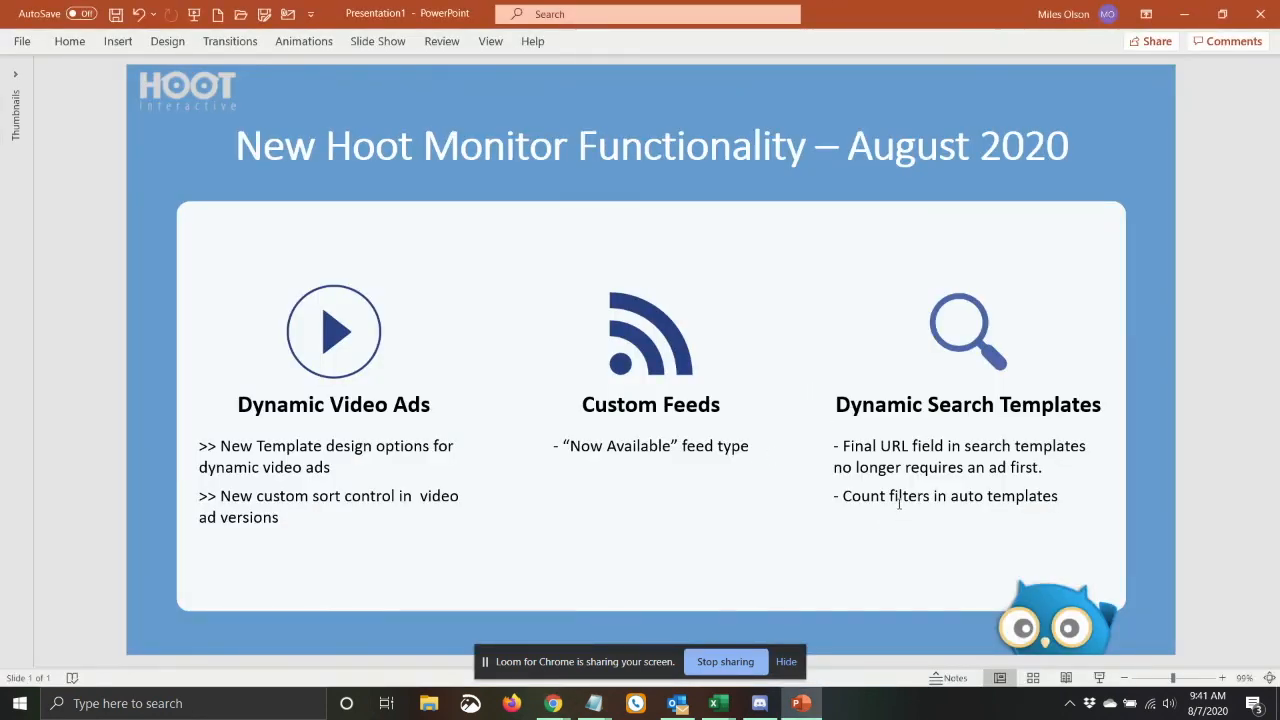